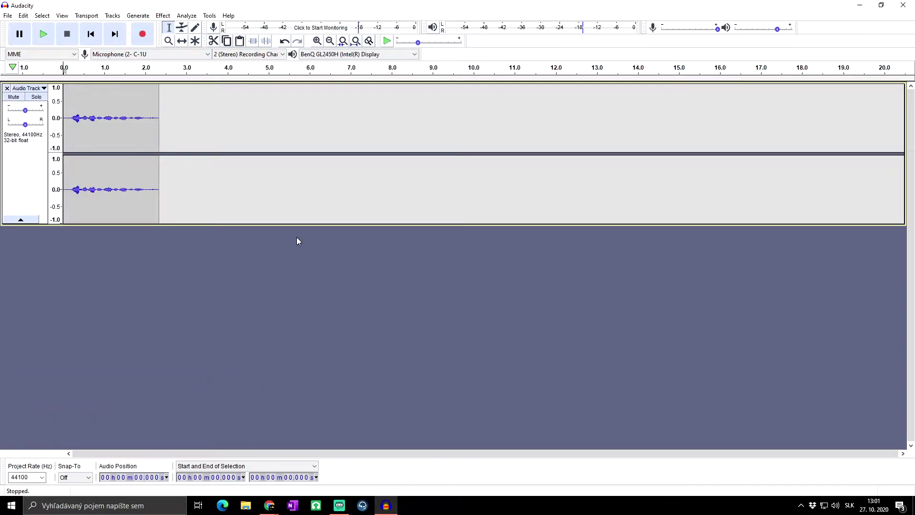
# Step: Create a new empty project, and open the file selection dialog and dismiss it without choosing a file
pyautogui.press('space')
pyautogui.hotkey('ctrl', 'n')
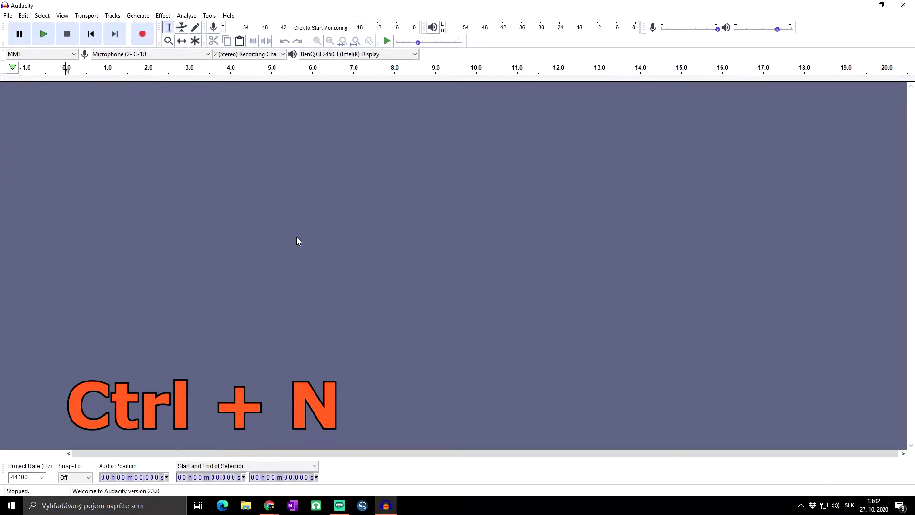
pyautogui.hotkey('ctrl', 'o')
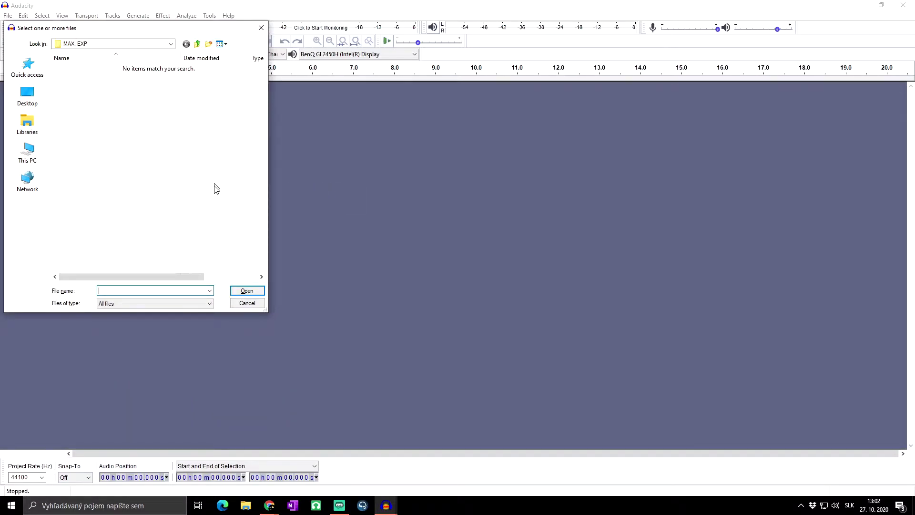
pyautogui.click(259, 30)
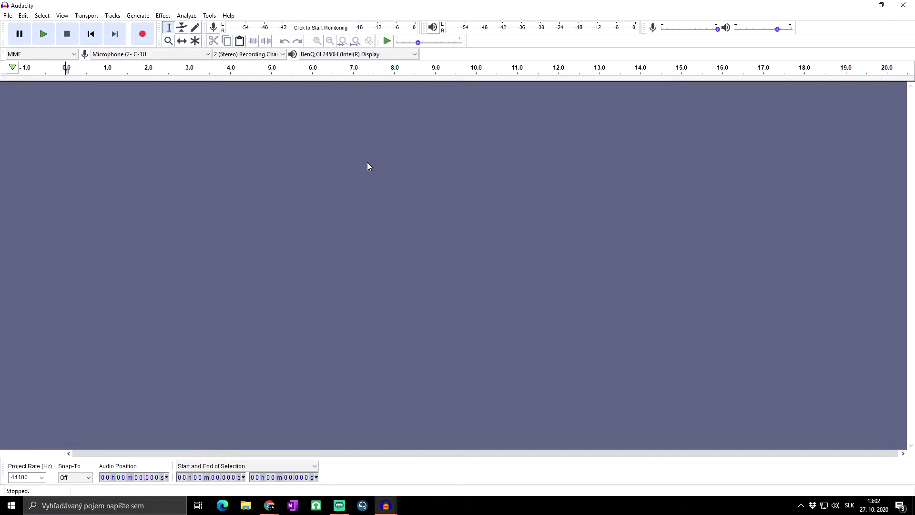
# Step: Close the empty project window, and close the recorded project without saving its changes
pyautogui.hotkey('ctrl', 'w')
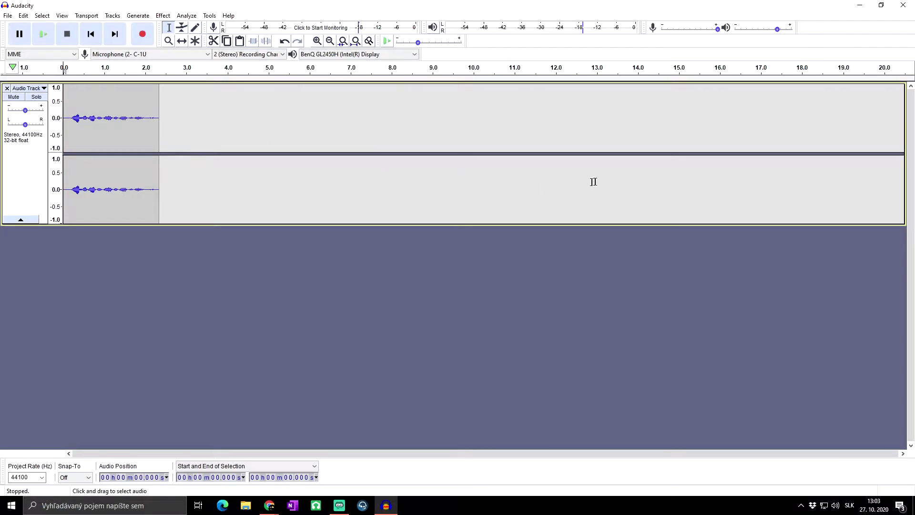
pyautogui.hotkey('ctrl', 'w')
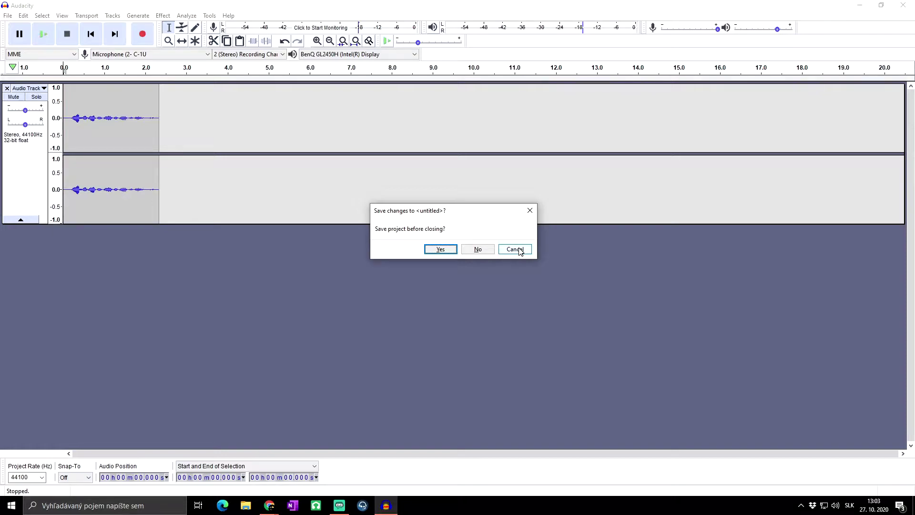
pyautogui.click(480, 248)
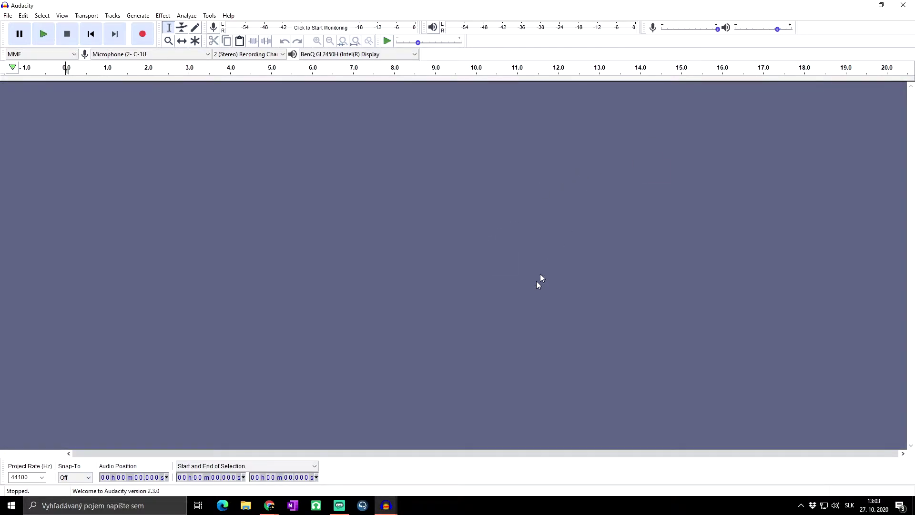
# Step: Try to quit the application with the unsaved recording open, and cancel closing
pyautogui.moveTo(386, 504)
pyautogui.hotkey('ctrl', 'q')
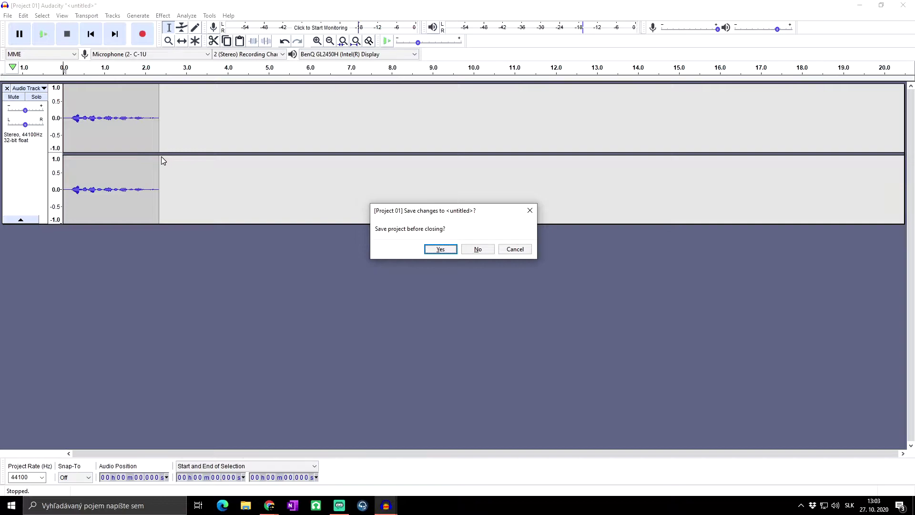
pyautogui.click(520, 251)
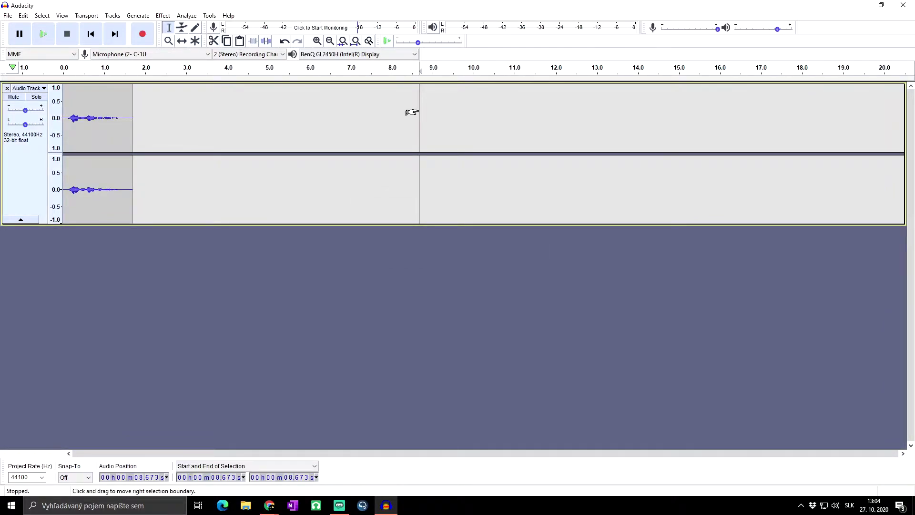
# Step: Start saving the project as sdasd in the audacity folder, and cancel the save
pyautogui.hotkey('ctrl', 's')
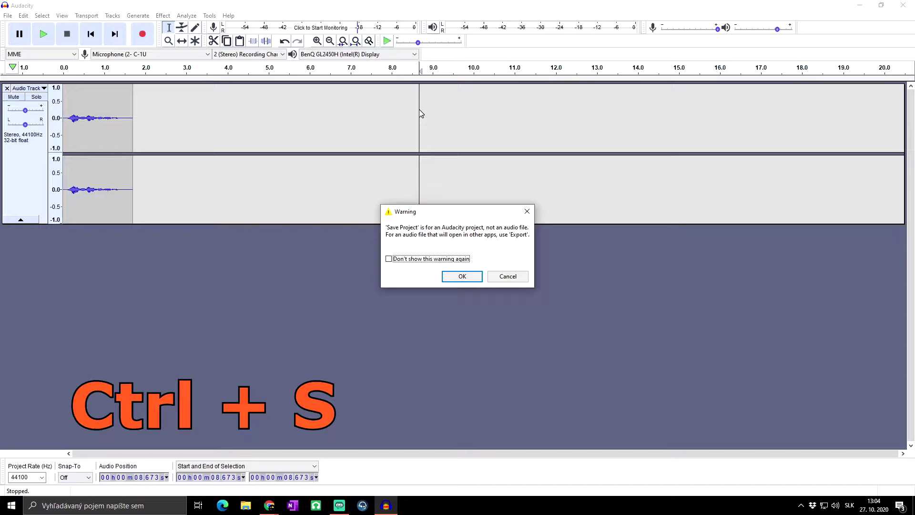
pyautogui.click(462, 276)
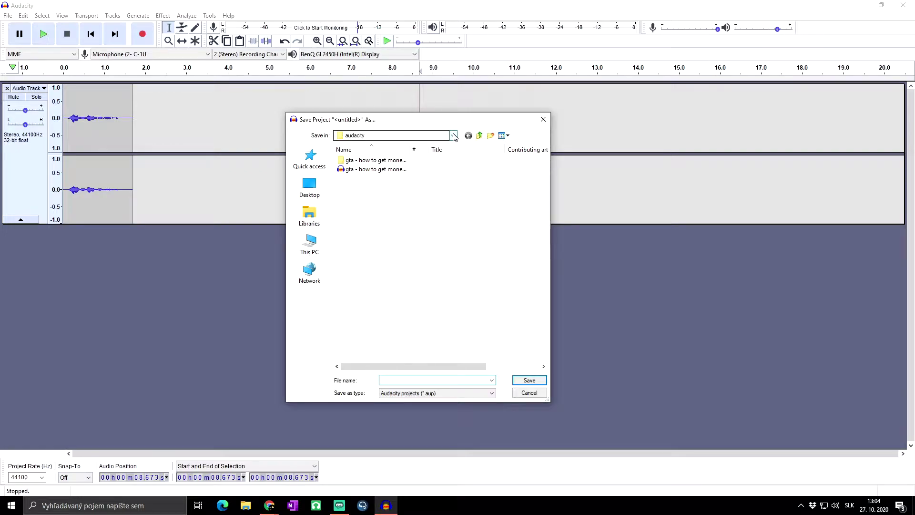
pyautogui.click(396, 135)
pyautogui.click(453, 136)
pyautogui.click(398, 380)
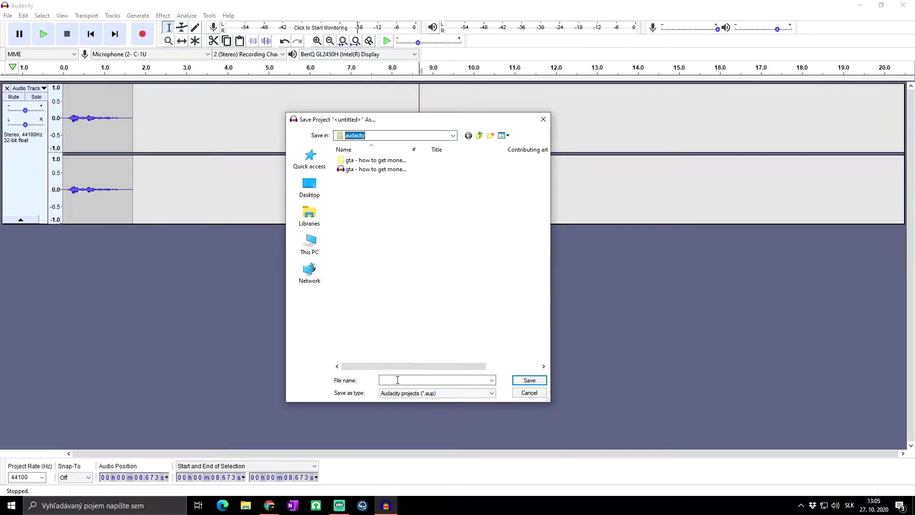
pyautogui.write('sdasd')
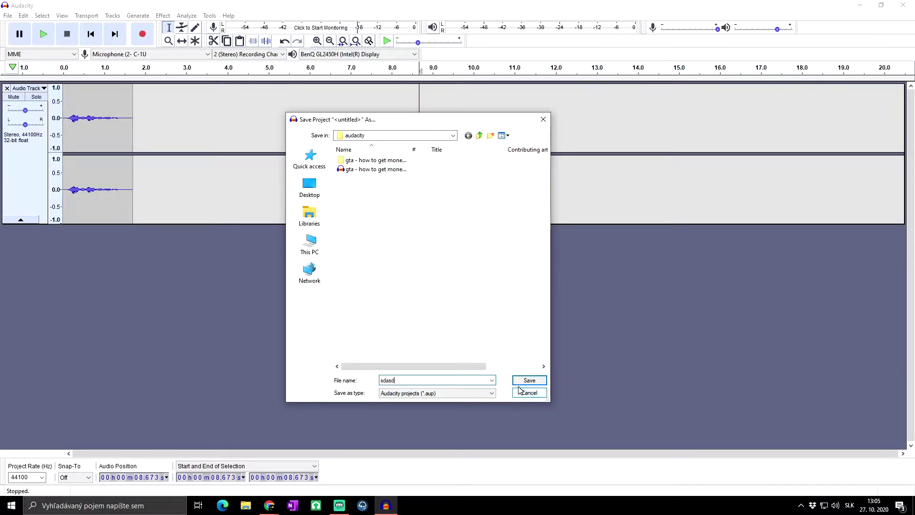
pyautogui.click(534, 394)
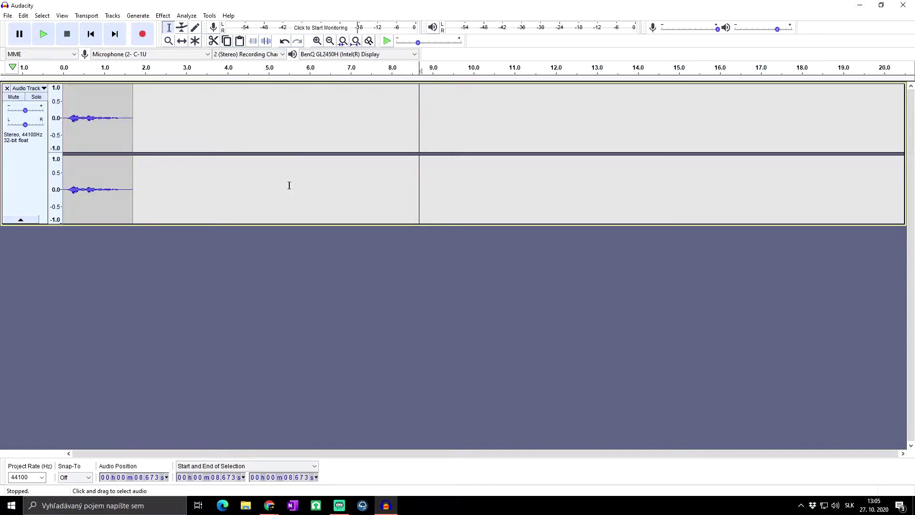
# Step: Examine the file formats and save locations offered for exporting the audio, and cancel the export
pyautogui.hotkey('ctrl', 'shift', 'e')
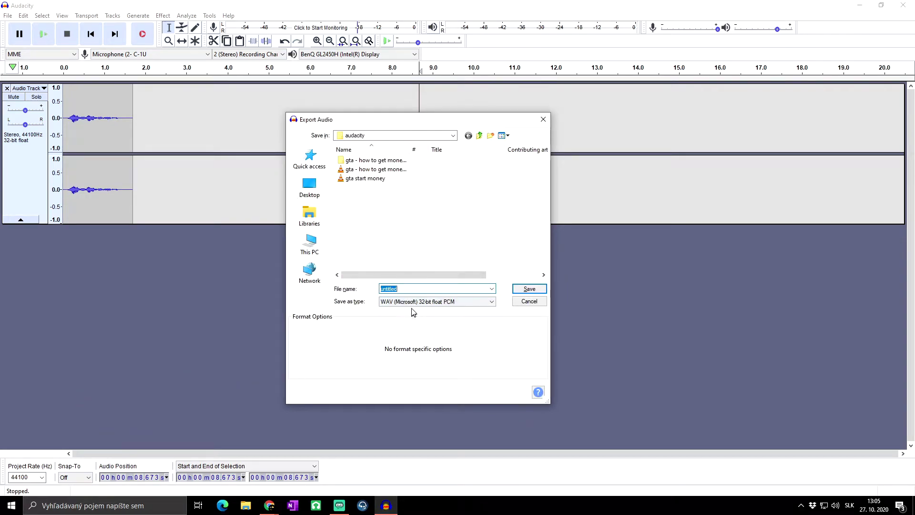
pyautogui.click(492, 306)
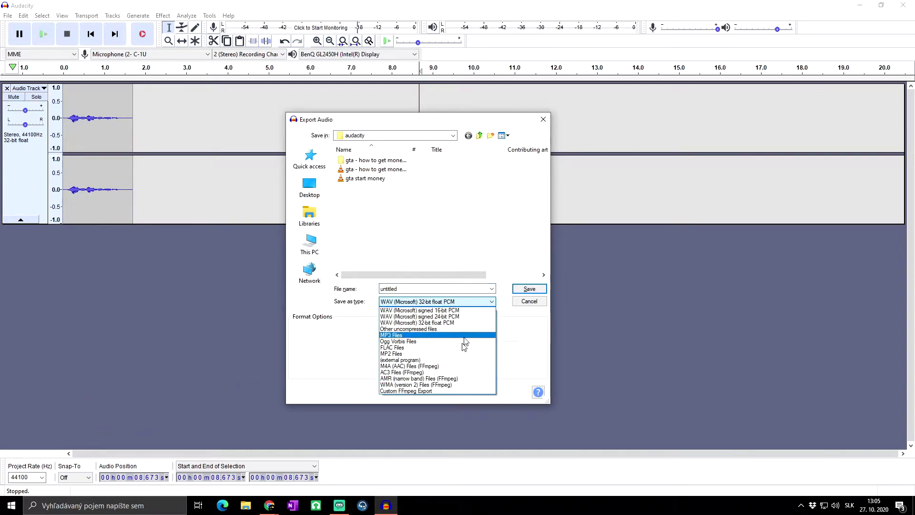
pyautogui.click(535, 334)
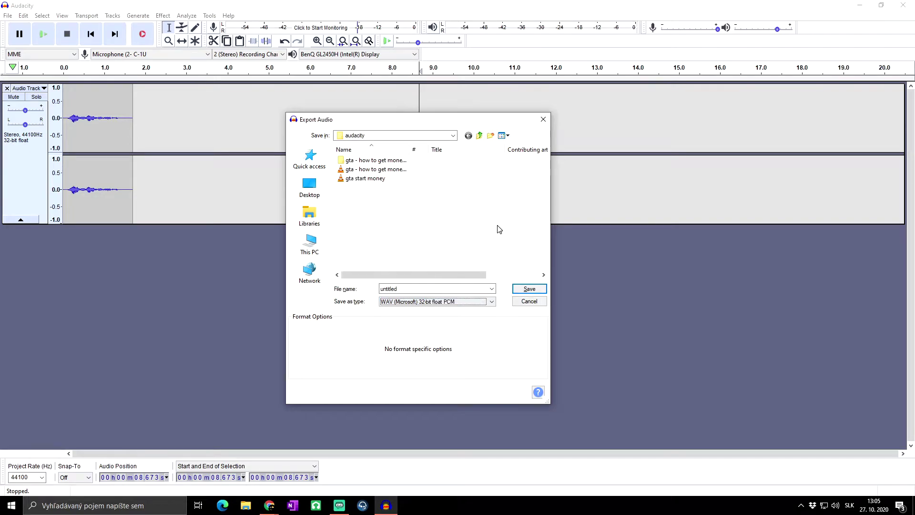
pyautogui.click(453, 137)
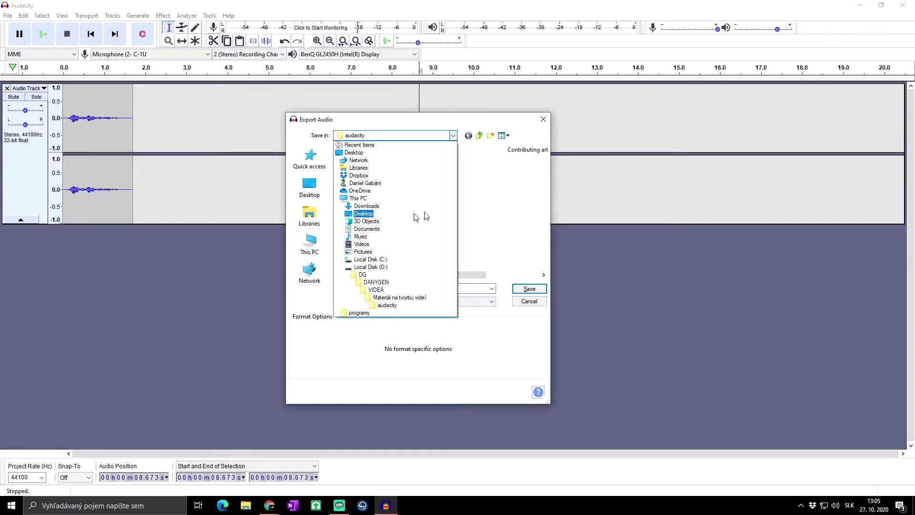
pyautogui.click(529, 198)
pyautogui.click(530, 302)
pyautogui.click(309, 157)
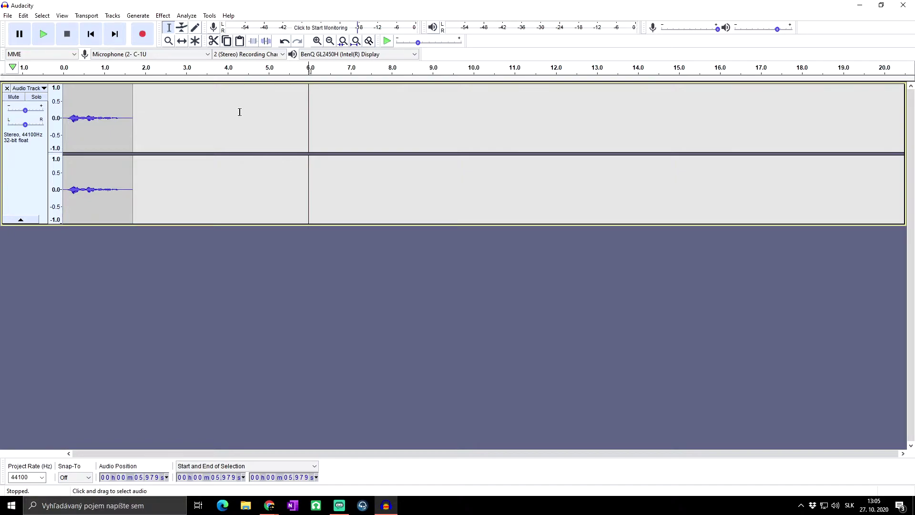
# Step: Review the Export Multiple settings and cancel without exporting, and start importing audio
pyautogui.hotkey('ctrl', 'shift', 'l')
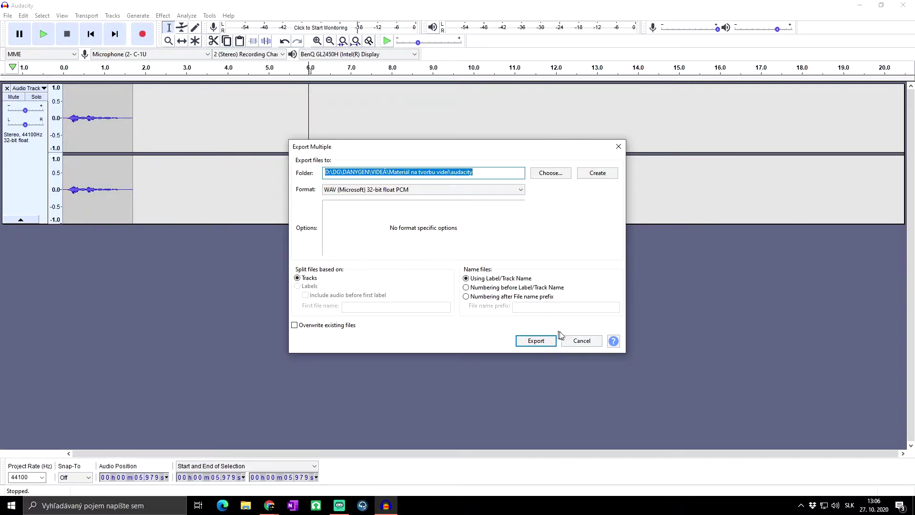
pyautogui.click(577, 341)
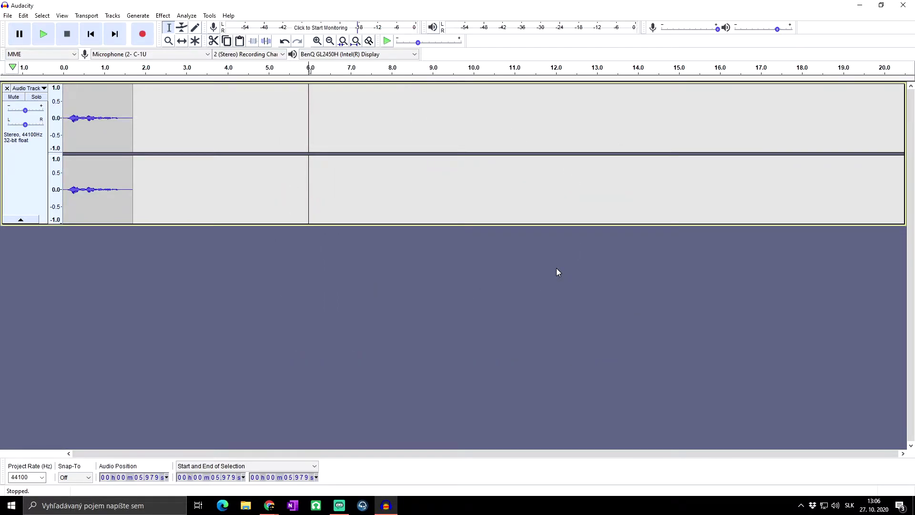
pyautogui.click(214, 143)
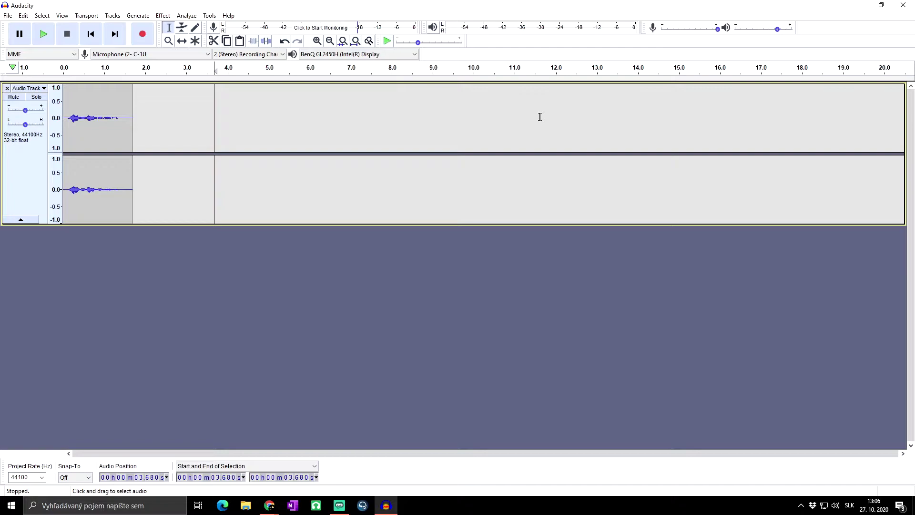
pyautogui.hotkey('ctrl', 'shift', 'i')
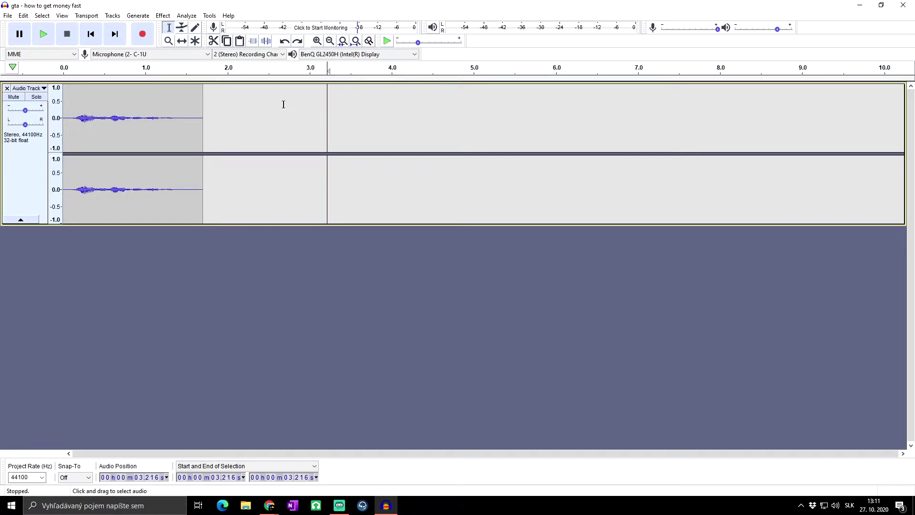
# Step: Cut the end of the clip from about 0.89 s to 1.76 s, and undo the cut
pyautogui.moveTo(207, 103); pyautogui.dragTo(137, 109)
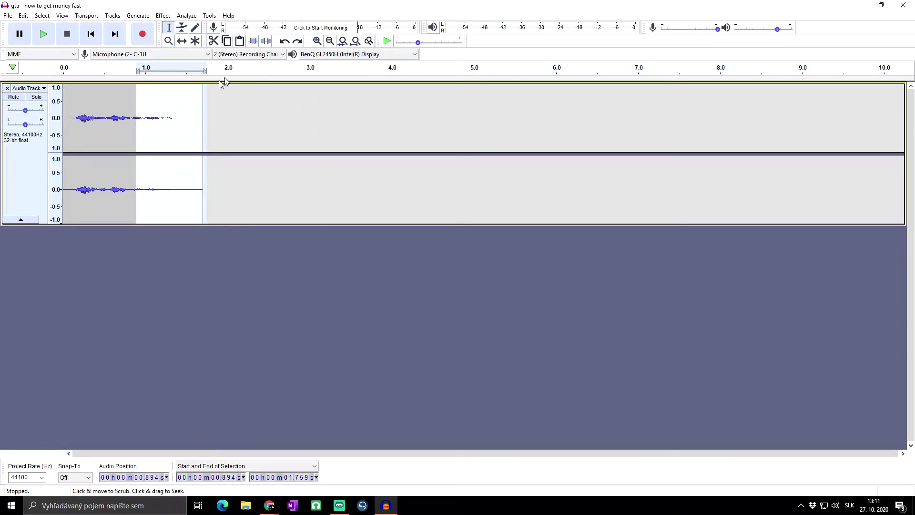
pyautogui.click(210, 42)
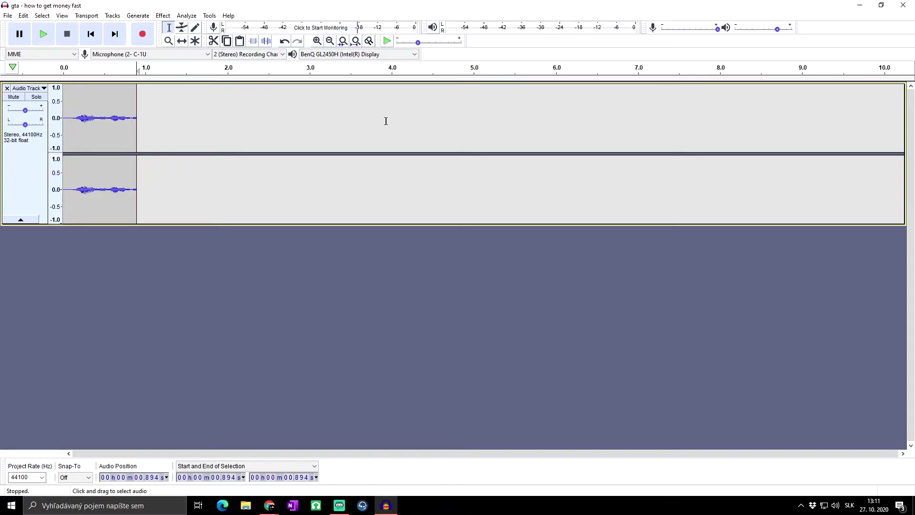
pyautogui.hotkey('ctrl', 'z')
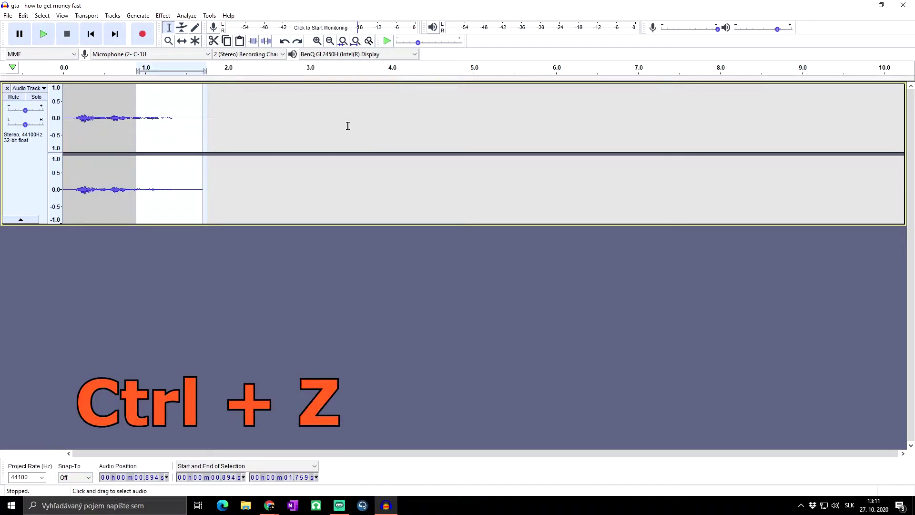
# Step: Remove the end of the clip from about 1.15 s onward, and undo the removal
pyautogui.click(270, 105)
pyautogui.moveTo(208, 114); pyautogui.dragTo(157, 104)
pyautogui.press('Delete')
pyautogui.click(213, 41)
pyautogui.click(213, 40)
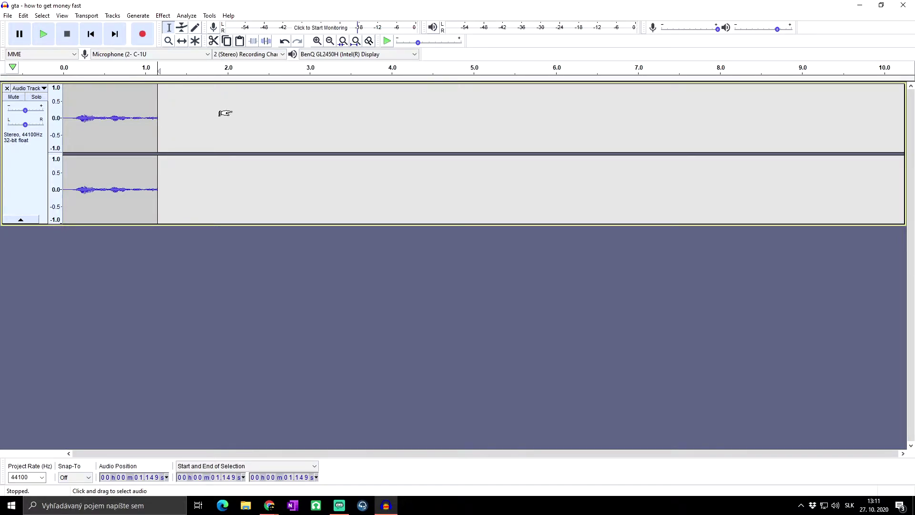
pyautogui.hotkey('ctrl', 'z')
pyautogui.hotkey('ctrl', 'z')
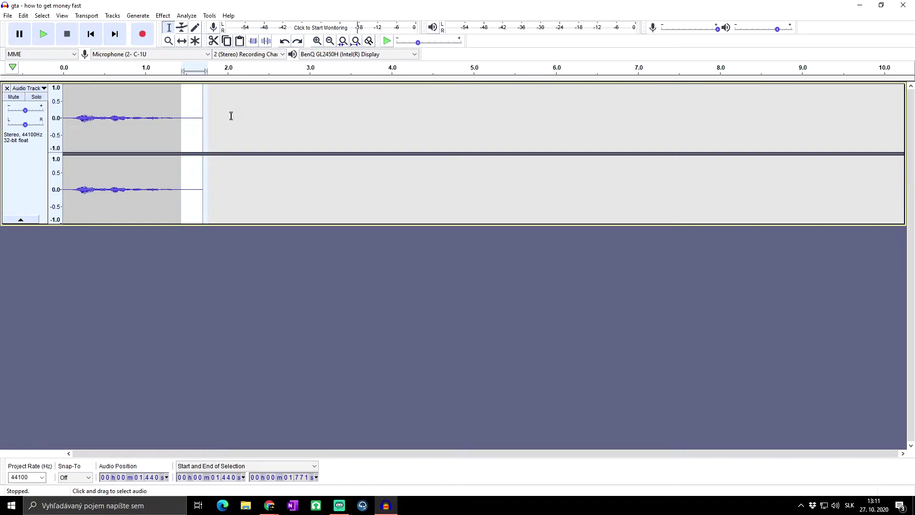
# Step: Cut the end of the clip from about 0.86 s to 1.74 s
pyautogui.click(228, 117)
pyautogui.moveTo(146, 108); pyautogui.dragTo(203, 111)
pyautogui.click(219, 110)
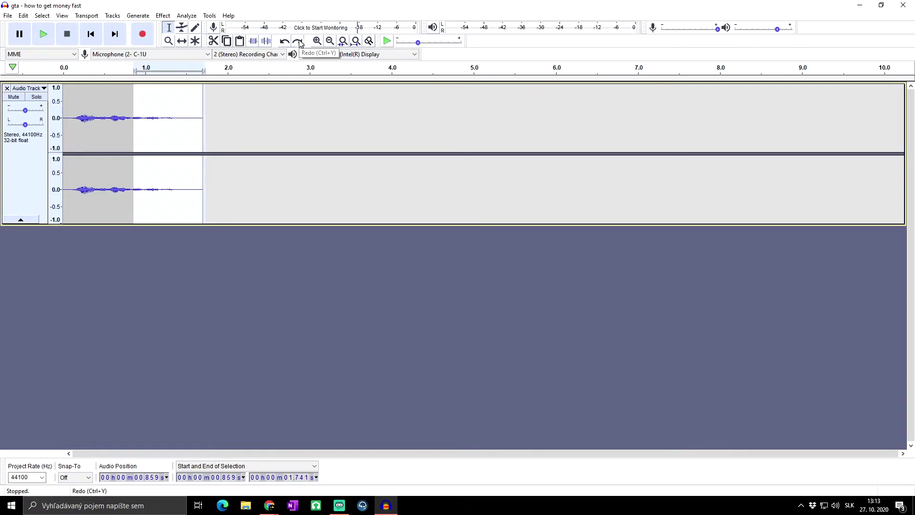
pyautogui.click(213, 41)
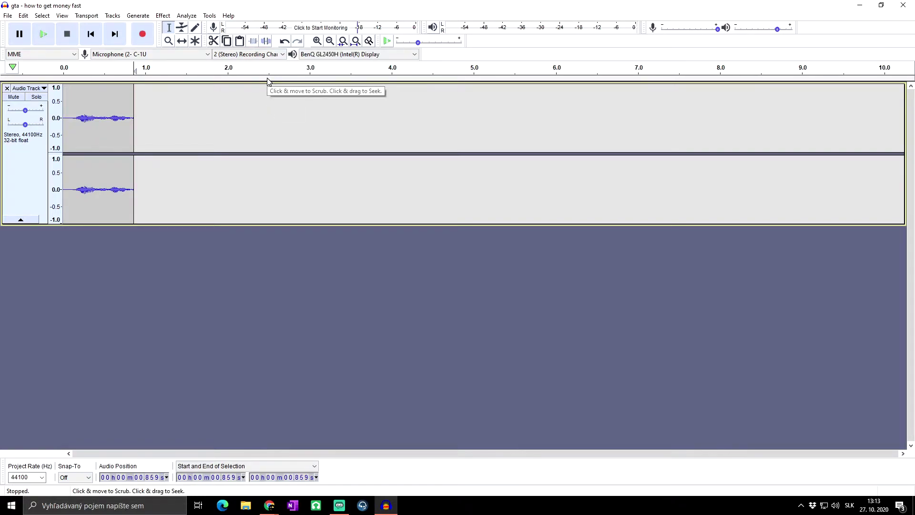
# Step: Undo the last cut, redo it, and undo it again
pyautogui.hotkey('ctrl', 'z')
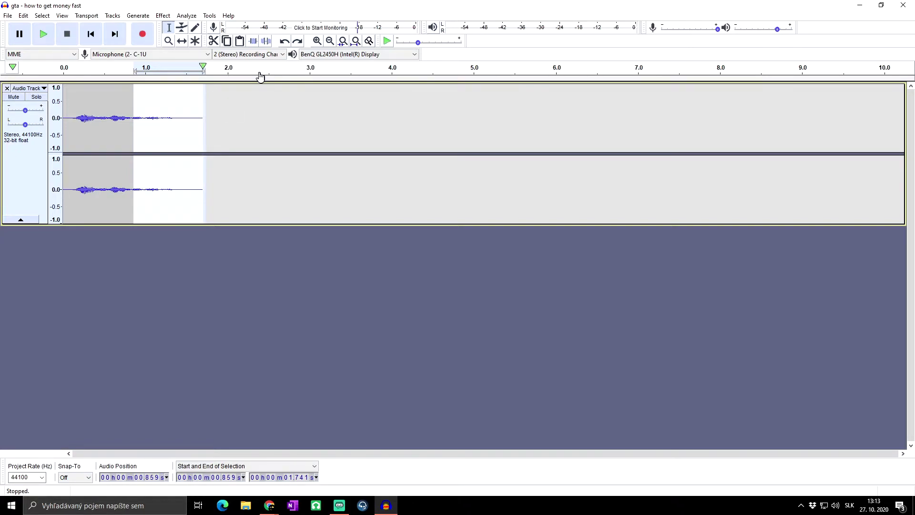
pyautogui.hotkey('ctrl', 'y')
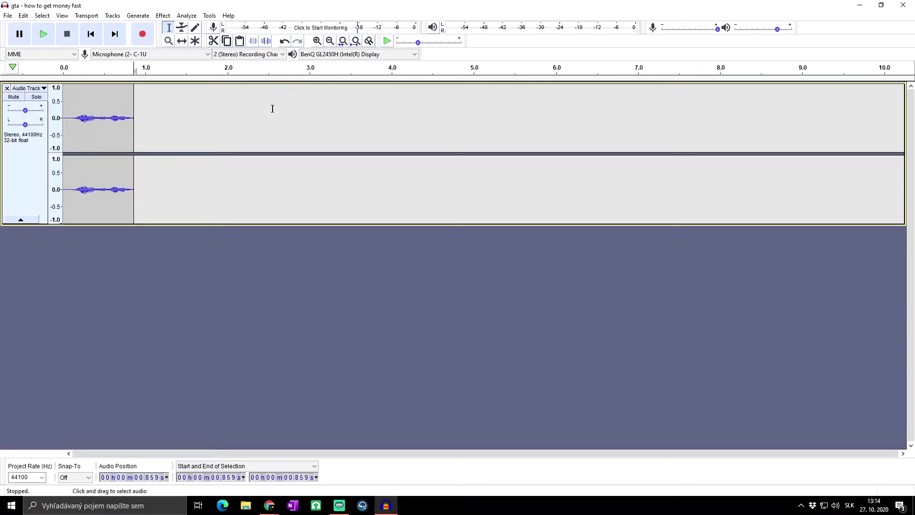
pyautogui.hotkey('ctrl', 'z')
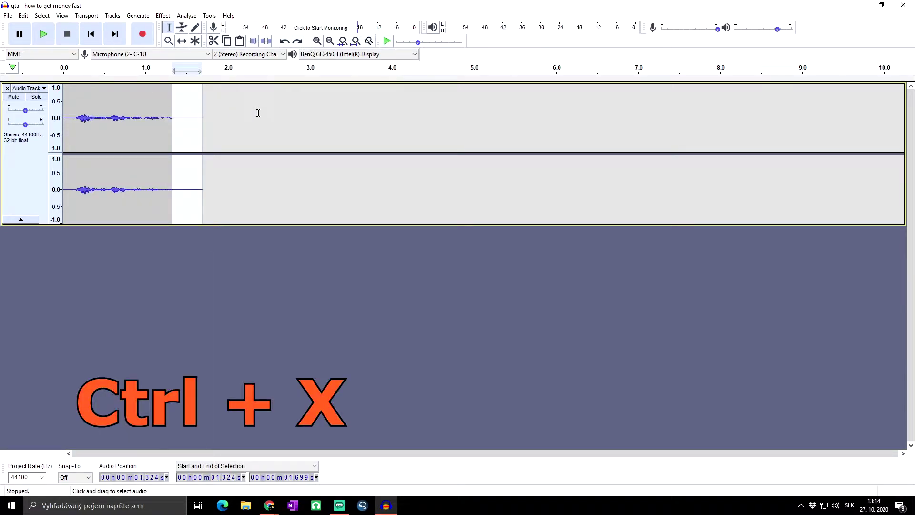
# Step: Cut the clip's end from about 1.32 s to 1.70 s and paste it at about 3.0 s and 5.3 s
pyautogui.hotkey('ctrl', 'x')
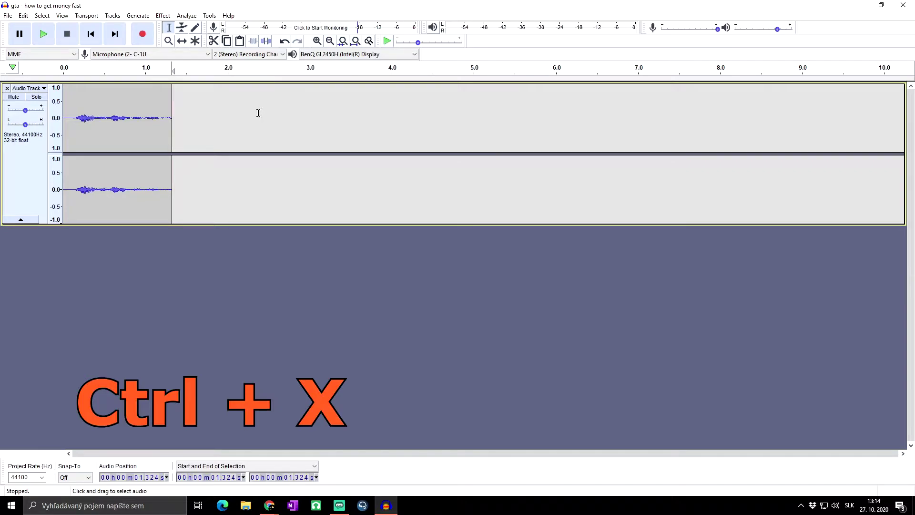
pyautogui.click(310, 98)
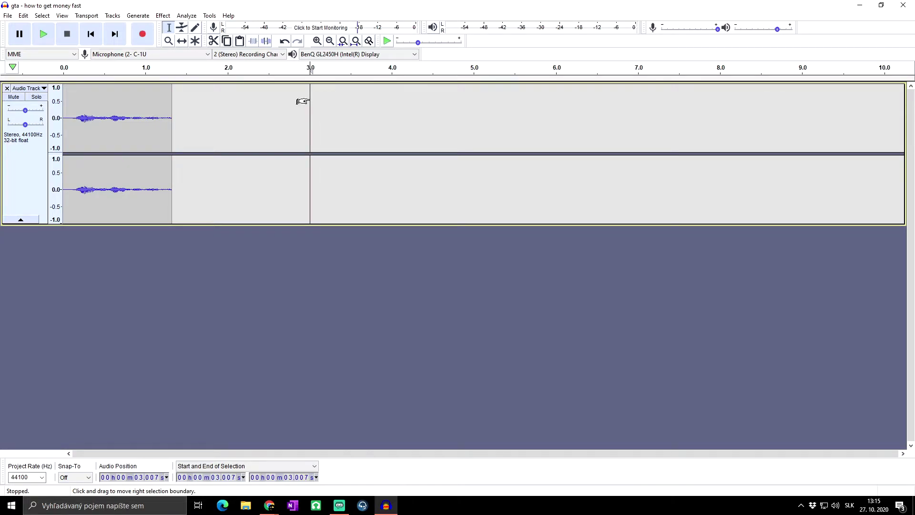
pyautogui.hotkey('ctrl', 'v')
pyautogui.click(502, 98)
pyautogui.hotkey('ctrl', 'v')
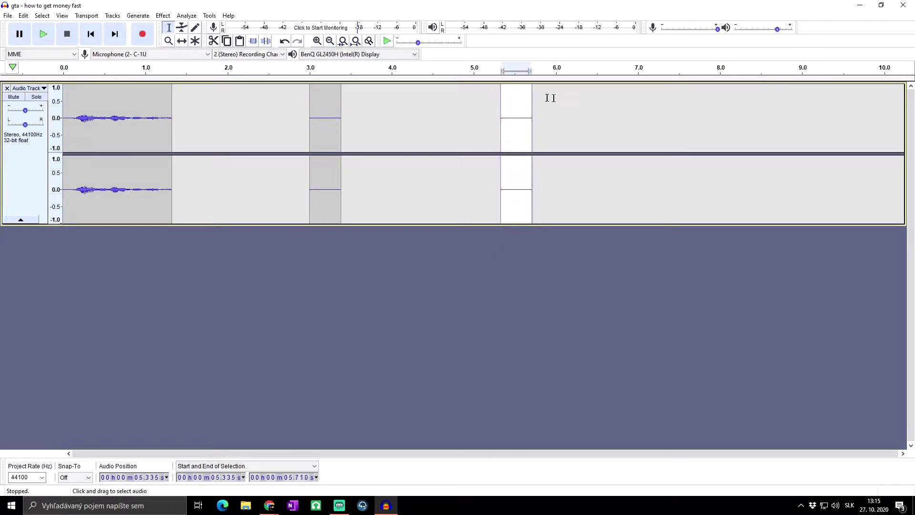
# Step: Undo the last paste, delete the audio from about 0.41 s to 0.59 s, and undo the deletion
pyautogui.hotkey('ctrl', 'z')
pyautogui.click(107, 96)
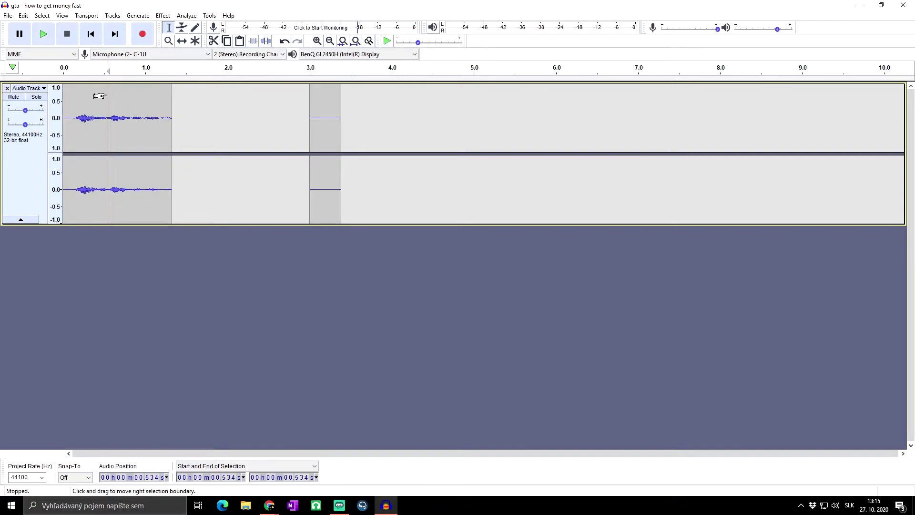
pyautogui.moveTo(112, 94); pyautogui.dragTo(98, 97)
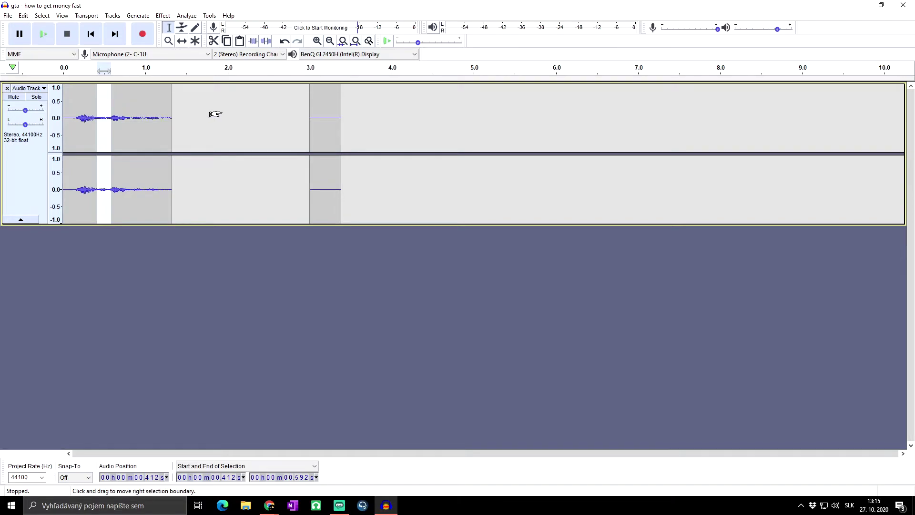
pyautogui.press('Delete')
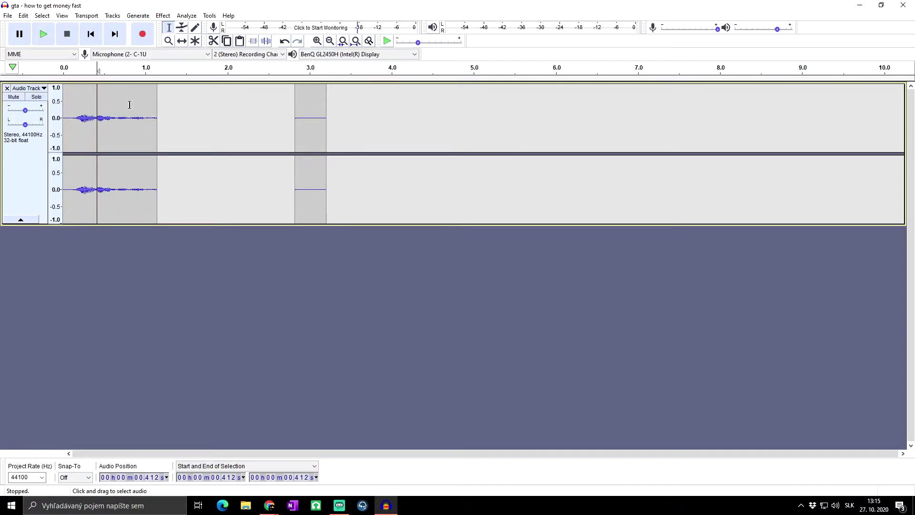
pyautogui.hotkey('ctrl', 'z')
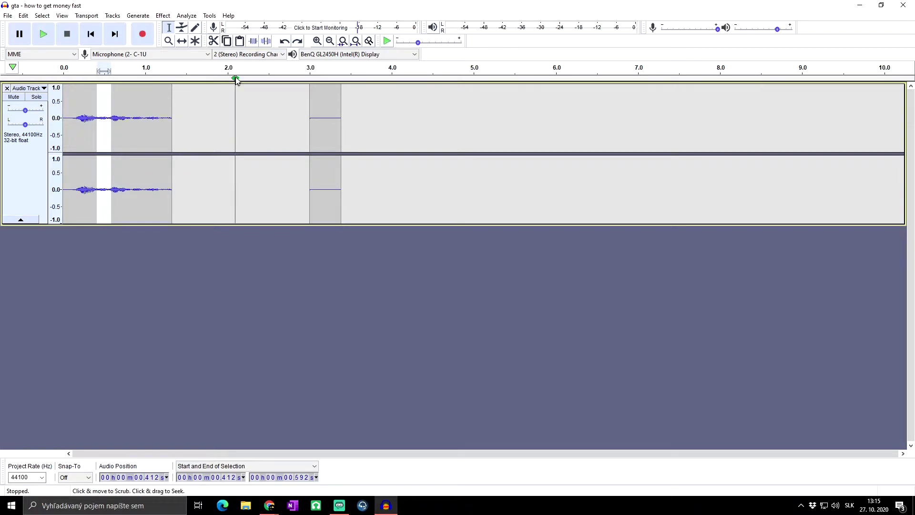
# Step: Silence the audio from about 0.41 s to 0.59 s, and undo the edits back to the single original clip
pyautogui.click(268, 42)
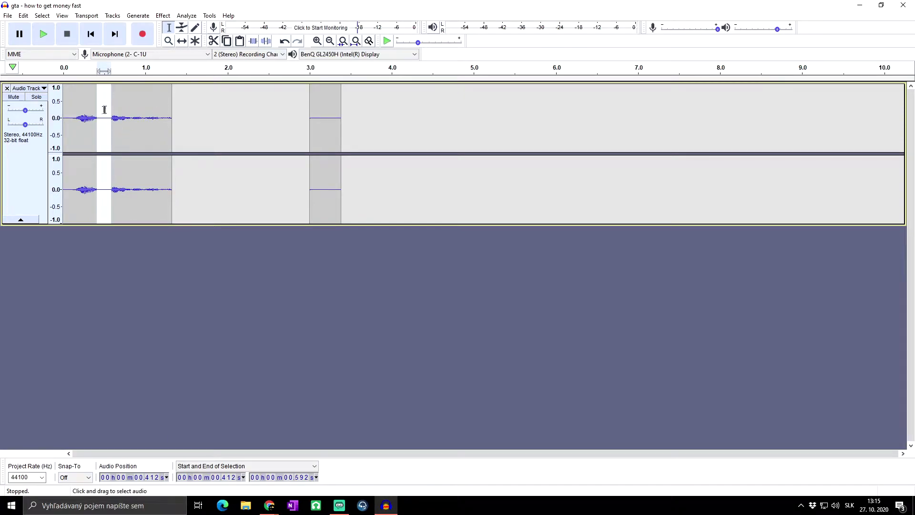
pyautogui.hotkey('ctrl', 'z')
pyautogui.hotkey('ctrl', 'z')
pyautogui.click(256, 129)
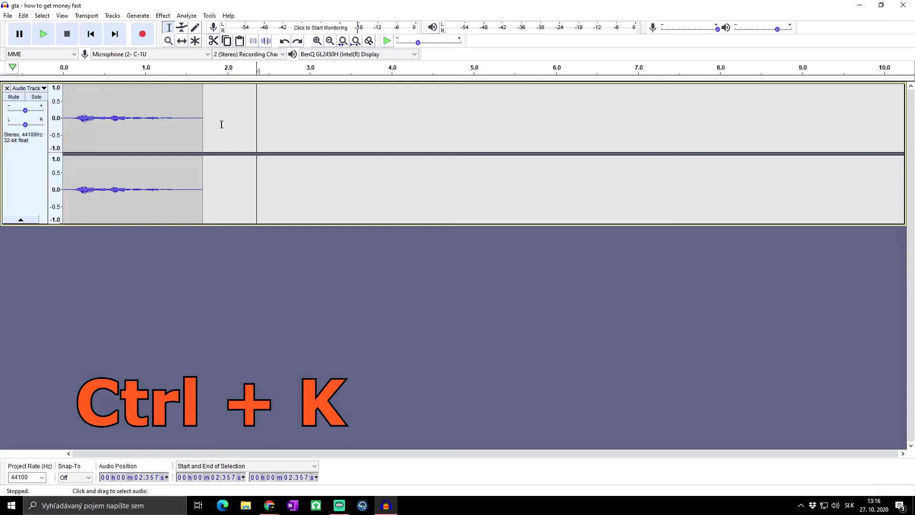
# Step: Delete the clip's end from about 1.38 s to 1.70 s and undo the deletion
pyautogui.moveTo(179, 107); pyautogui.dragTo(203, 110)
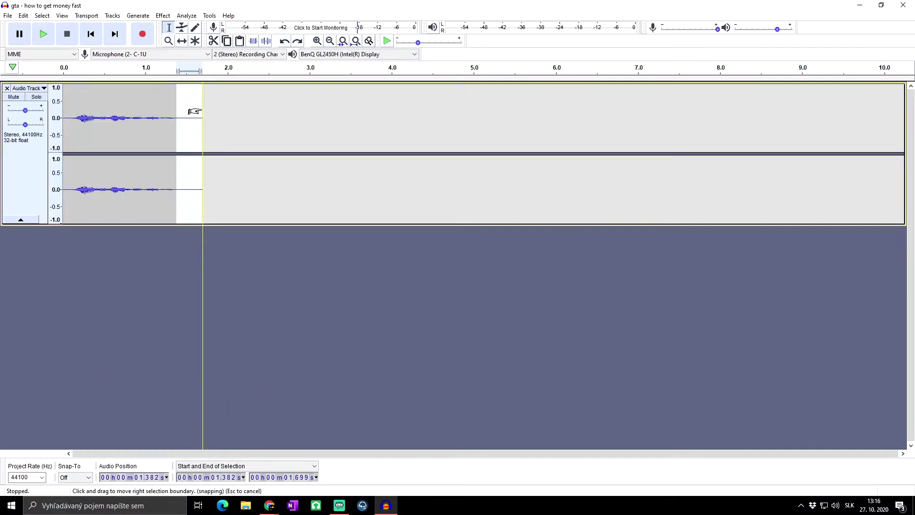
pyautogui.hotkey('ctrl', 'k')
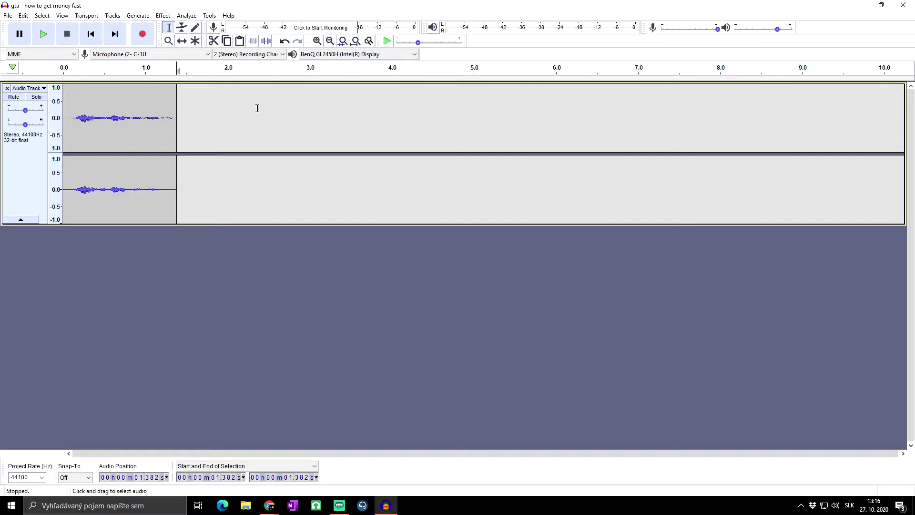
pyautogui.hotkey('ctrl', 'z')
pyautogui.click(218, 125)
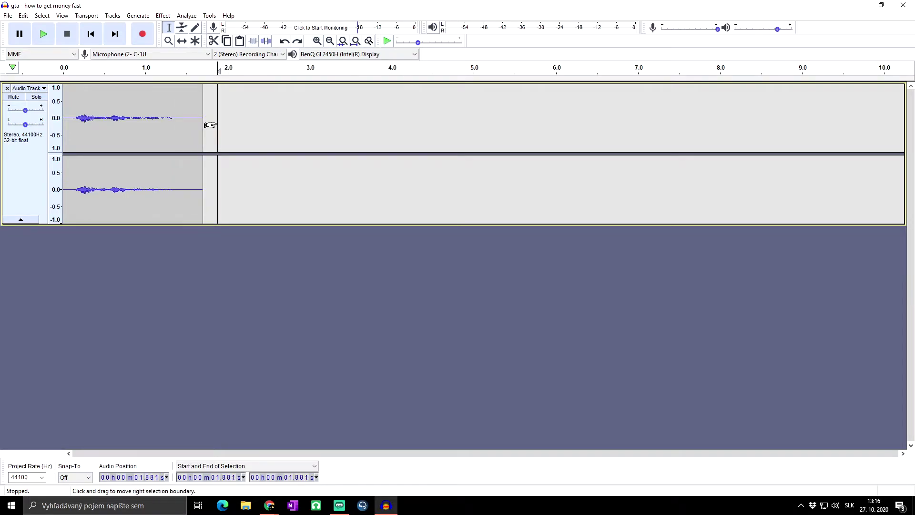
# Step: Copy the audio from about 0.17 s to 1.43 s and paste it in the same track at about 2.39 s and 4.65 s
pyautogui.hotkey('ctrl', 'c')
pyautogui.moveTo(77, 105); pyautogui.dragTo(180, 106)
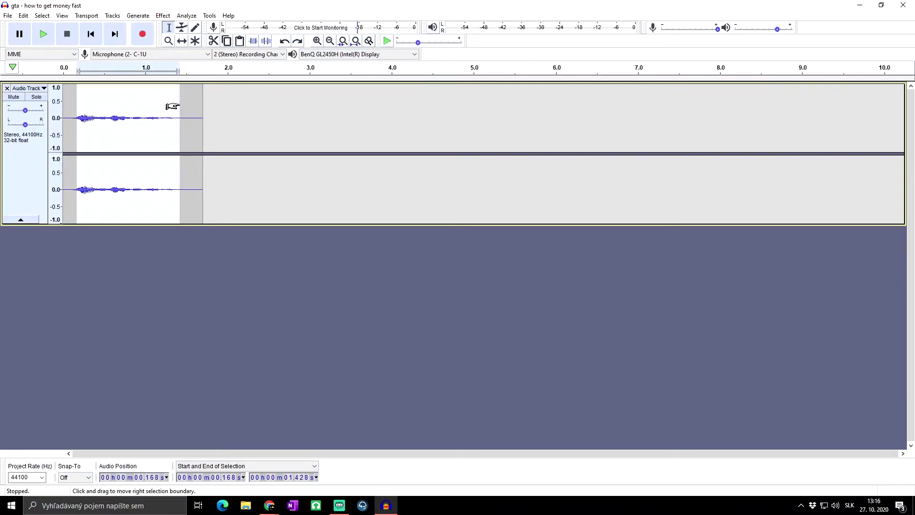
pyautogui.click(260, 117)
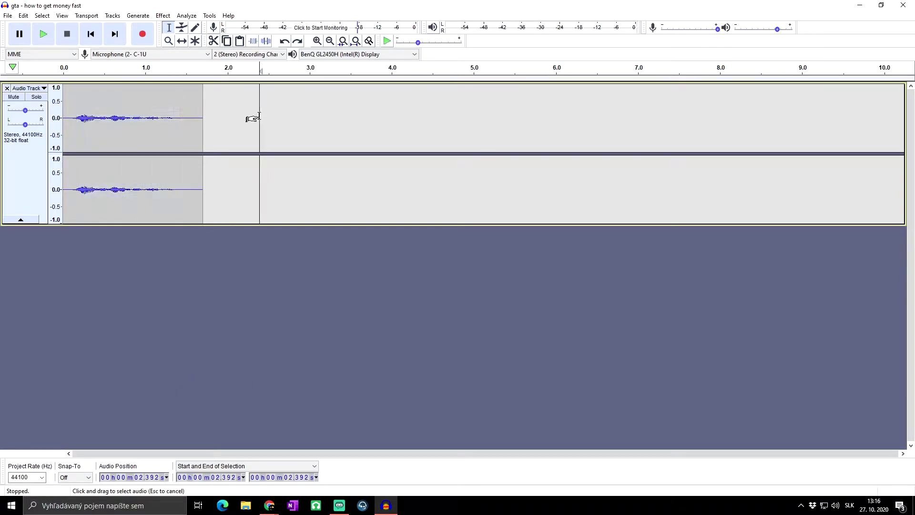
pyautogui.hotkey('ctrl', 'v')
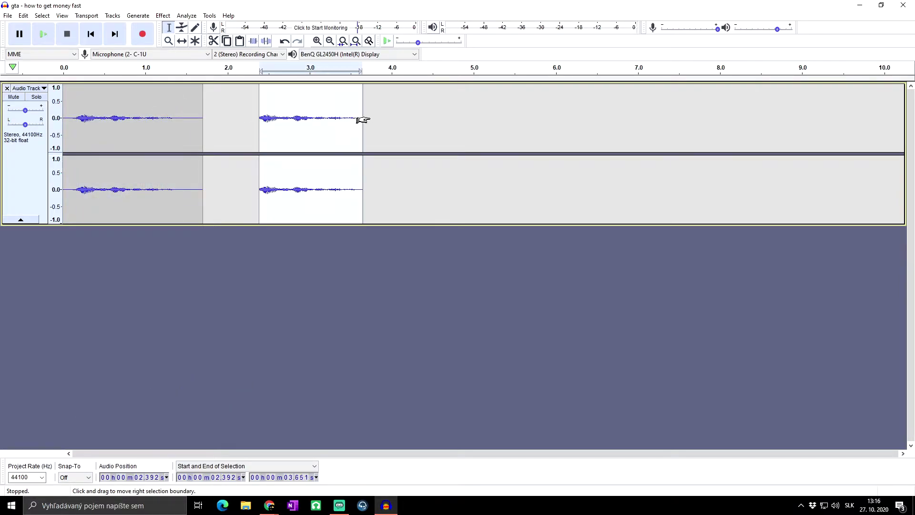
pyautogui.click(446, 112)
pyautogui.hotkey('ctrl', 'v')
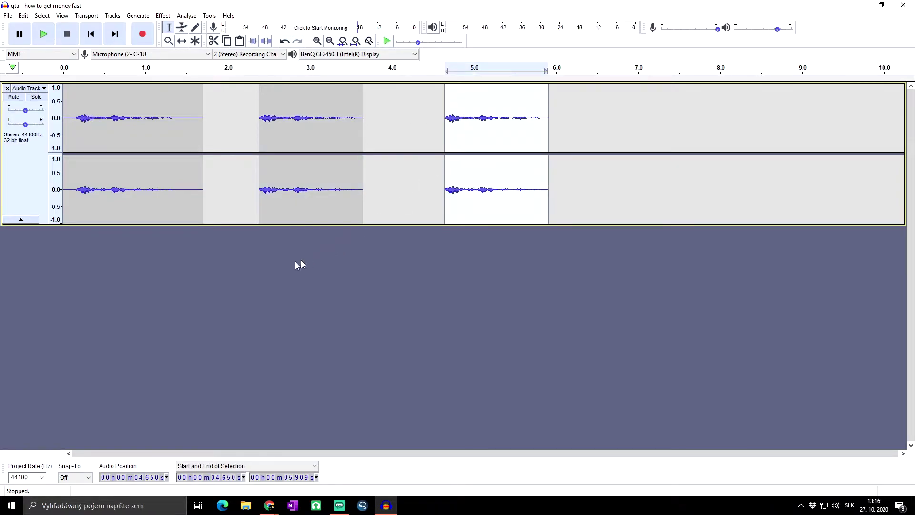
# Step: Paste the copied audio as a new track, and again in that track at about 2.7 s and 4.65 s
pyautogui.click(229, 246)
pyautogui.hotkey('ctrl', 'v')
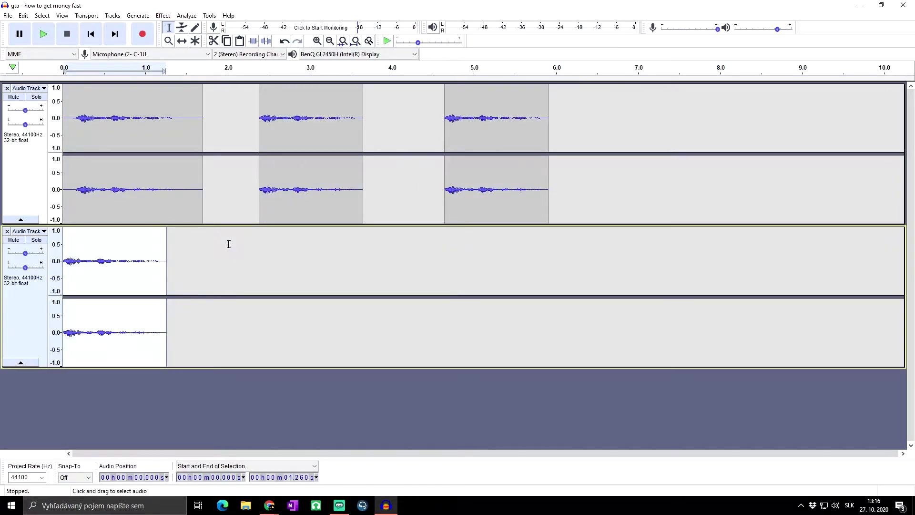
pyautogui.click(283, 265)
pyautogui.hotkey('ctrl', 'v')
pyautogui.click(445, 261)
pyautogui.hotkey('ctrl', 'v')
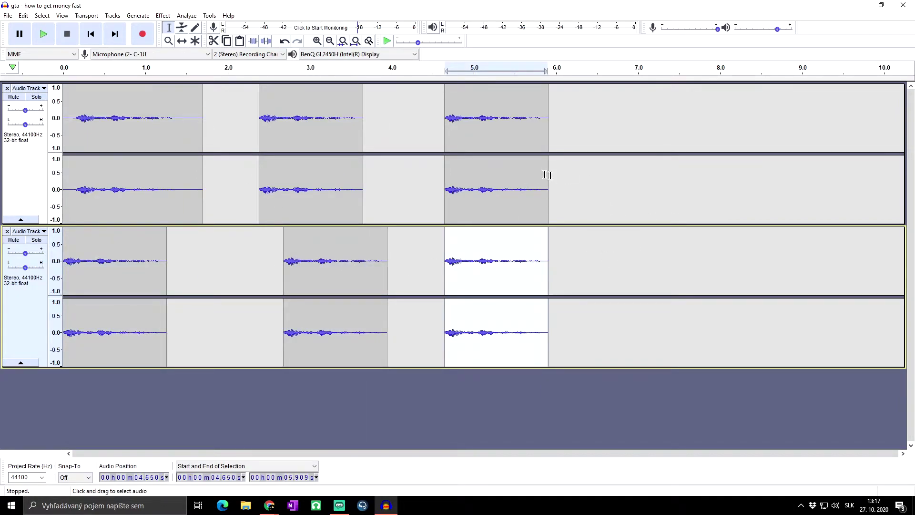
# Step: Paste the copied audio at about 6.6 s in the second track and about 6.7 s in the first track
pyautogui.click(605, 260)
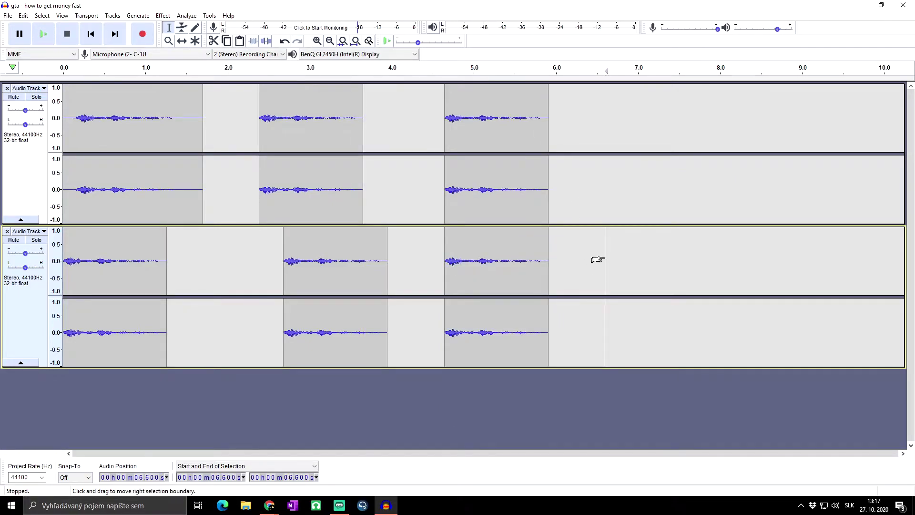
pyautogui.hotkey('ctrl', 'v')
pyautogui.click(615, 119)
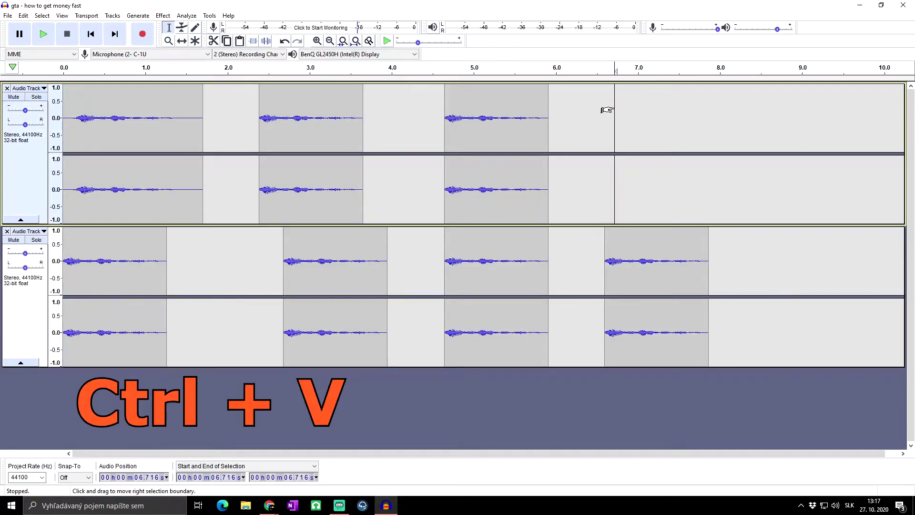
pyautogui.hotkey('ctrl', 'v')
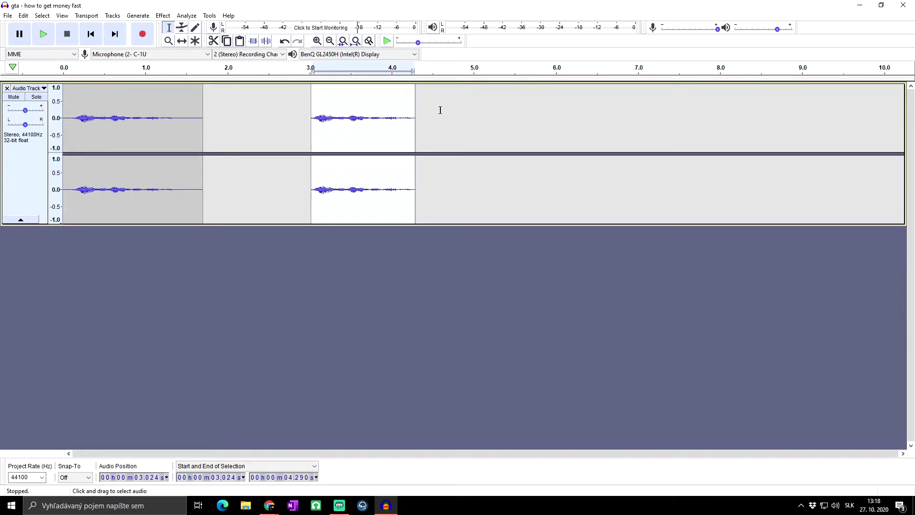
# Step: Duplicate the audio from about 3.02 s to 4.29 s onto a new track, undo the duplication, and open the preferences
pyautogui.hotkey('ctrl', 'd')
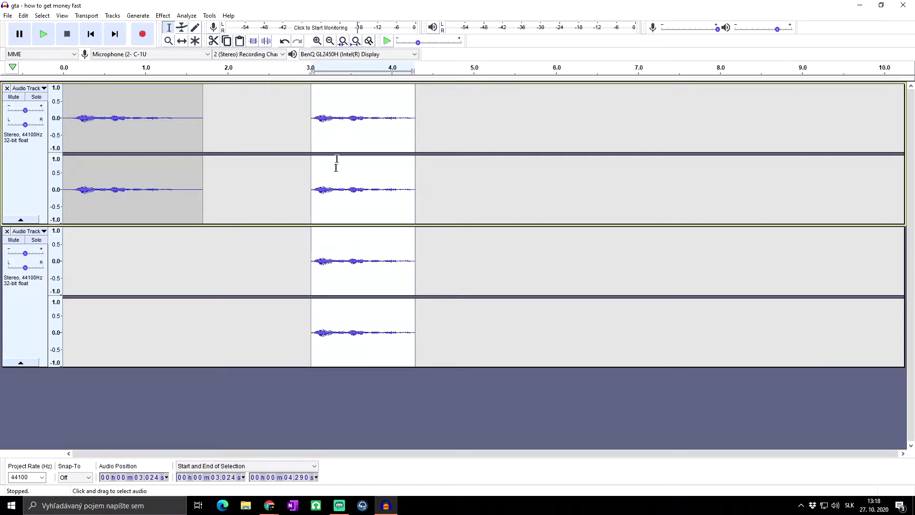
pyautogui.hotkey('ctrl', 'z')
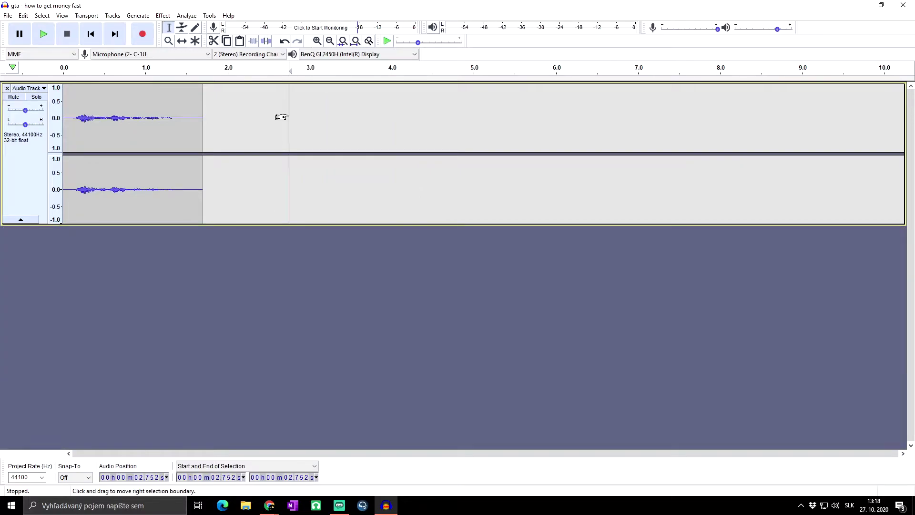
pyautogui.hotkey('ctrl', 'p')
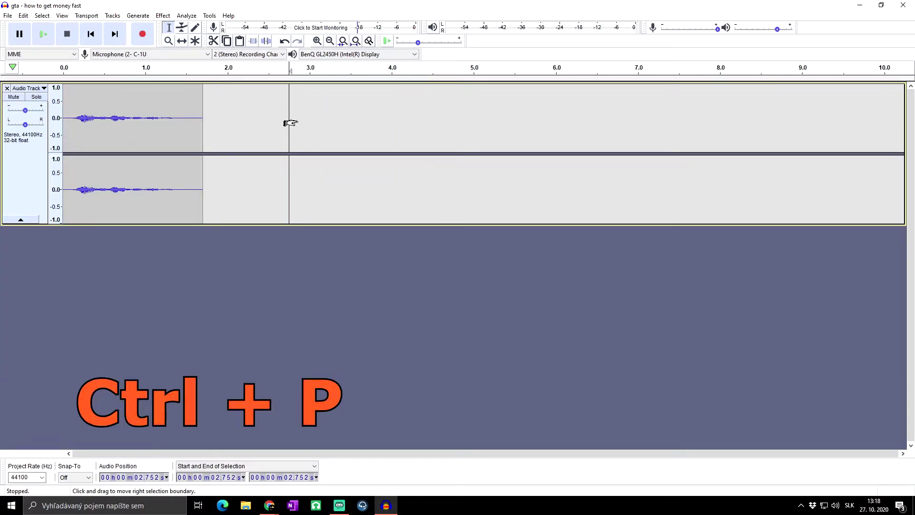
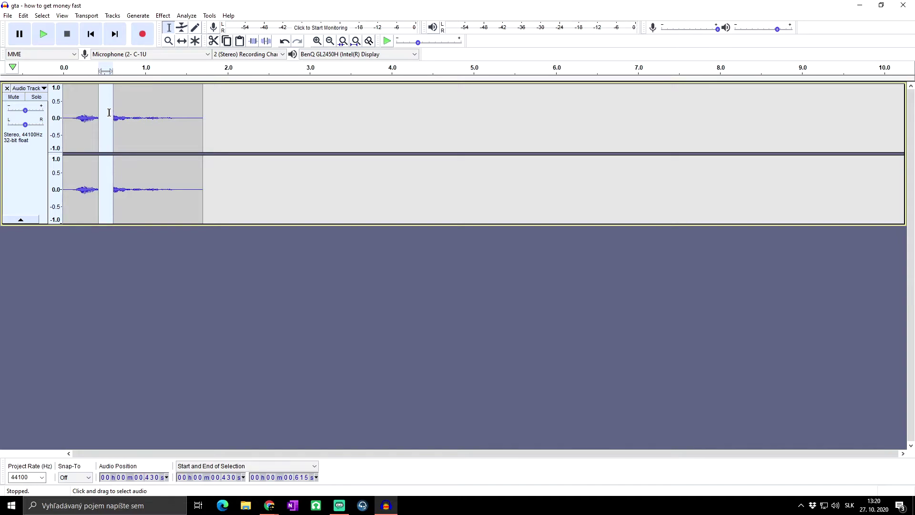
# Step: Shift the second clip in time so it starts at about 1.17 s, and undo the move
pyautogui.click(184, 42)
pyautogui.moveTo(149, 111); pyautogui.dragTo(194, 112)
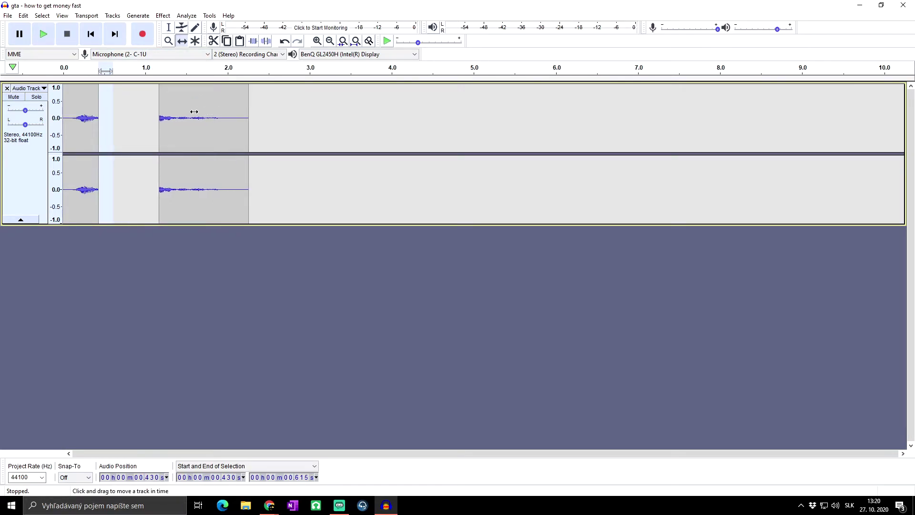
pyautogui.hotkey('ctrl', 'z')
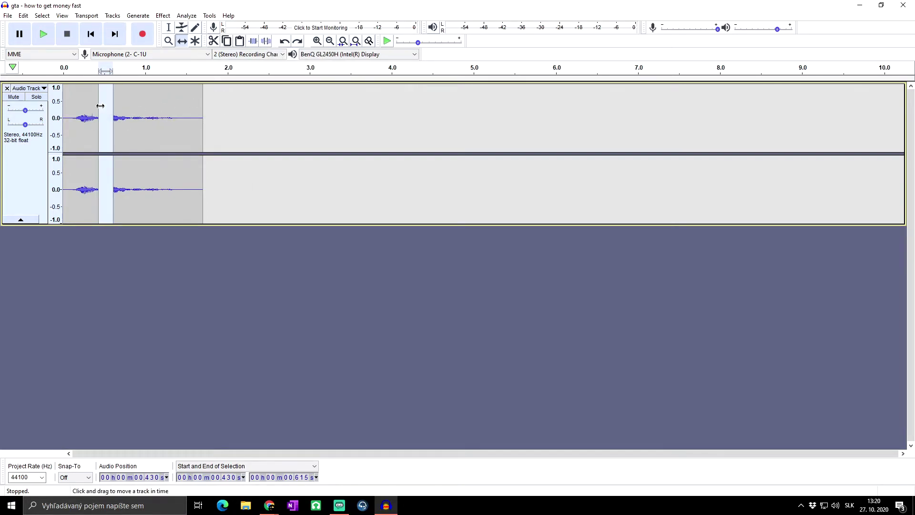
# Step: Split-delete the audio from about 1.04 s to 1.28 s and paste the previously cut piece at about 2.9 s
pyautogui.press('F1')
pyautogui.moveTo(148, 114); pyautogui.dragTo(168, 107)
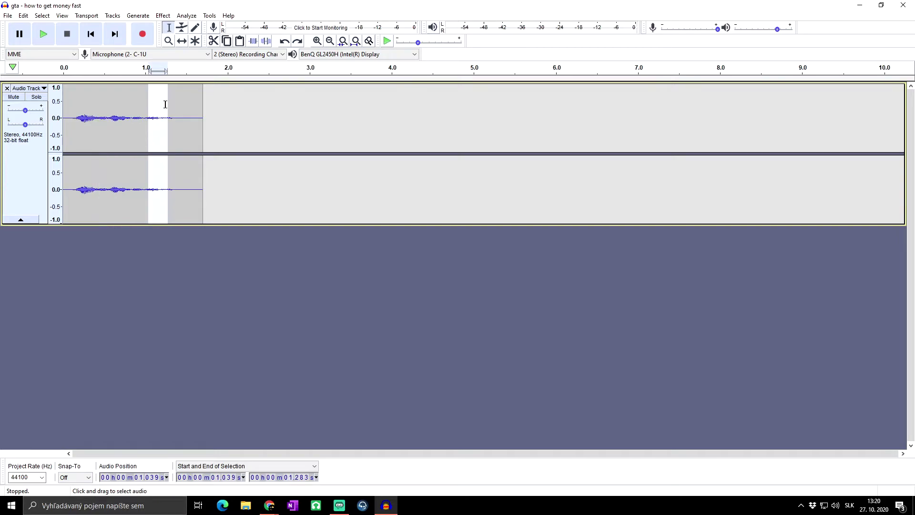
pyautogui.hotkey('ctrl', 'alt', 'k')
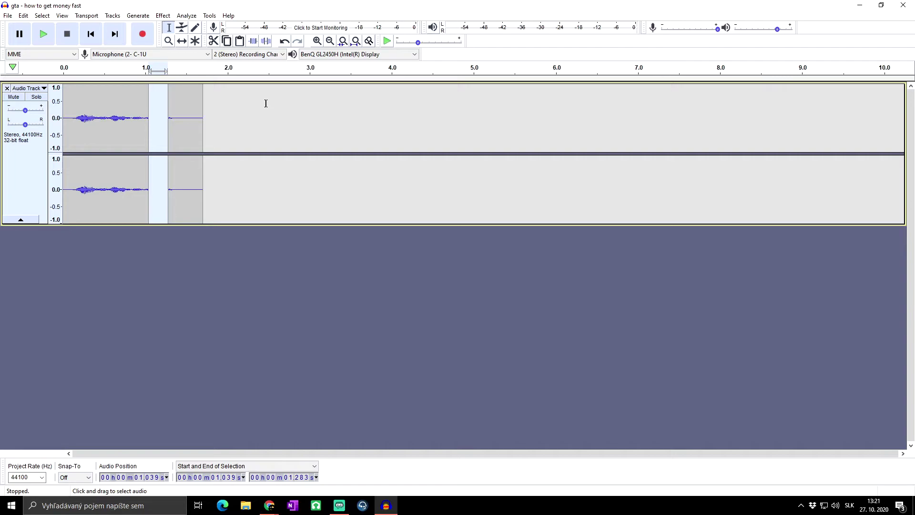
pyautogui.click(301, 110)
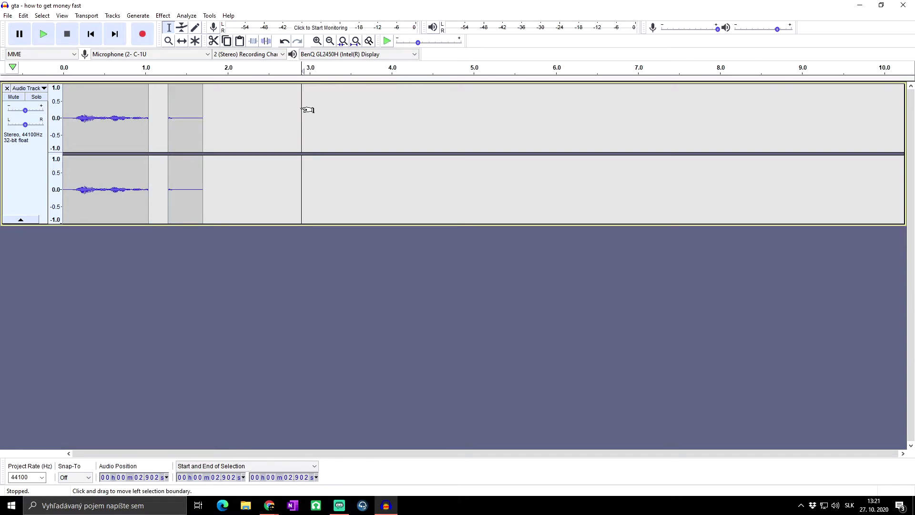
pyautogui.moveTo(301, 111); pyautogui.dragTo(317, 110)
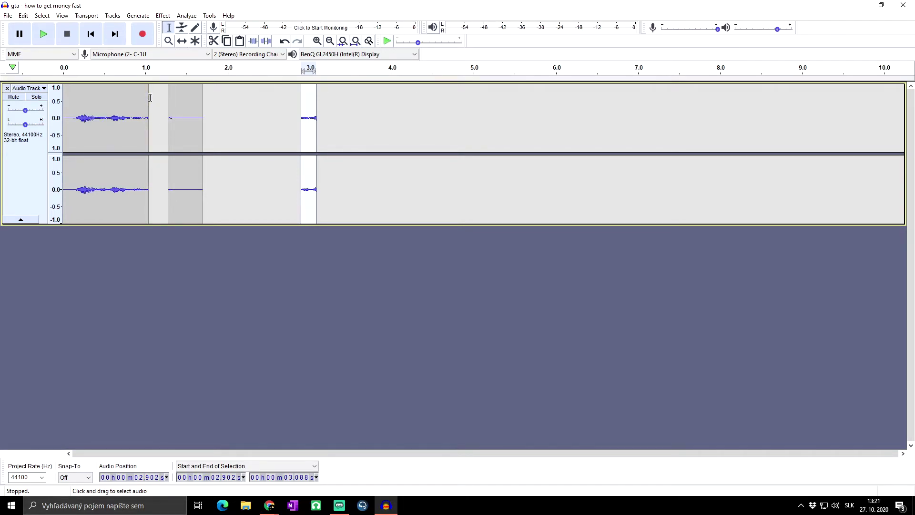
# Step: Select the gap left between the clips, and undo the paste and the split deletion
pyautogui.moveTo(150, 97); pyautogui.dragTo(168, 102)
pyautogui.click(227, 105)
pyautogui.moveTo(292, 105); pyautogui.dragTo(342, 106)
pyautogui.hotkey('ctrl', 'z')
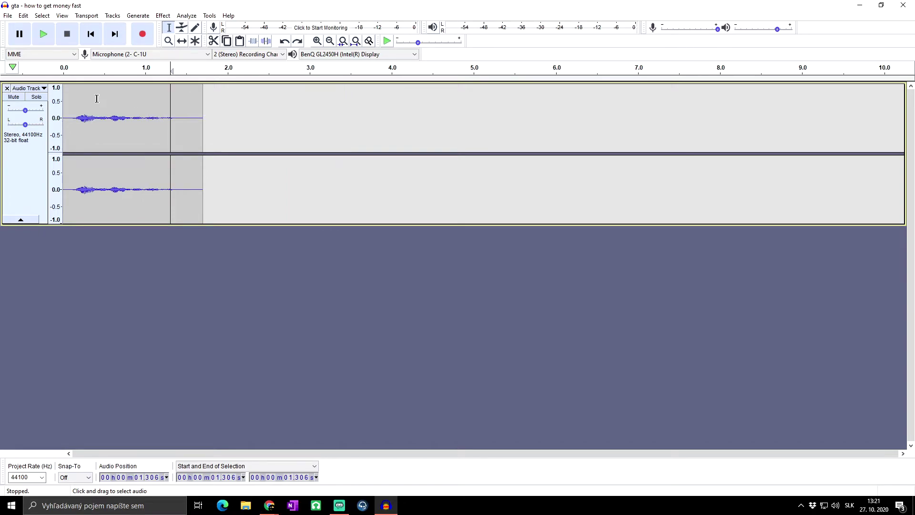
# Step: Silence the audio from about 0.46 s to 0.59 s
pyautogui.moveTo(101, 101); pyautogui.dragTo(112, 101)
pyautogui.hotkey('ctrl', 'l')
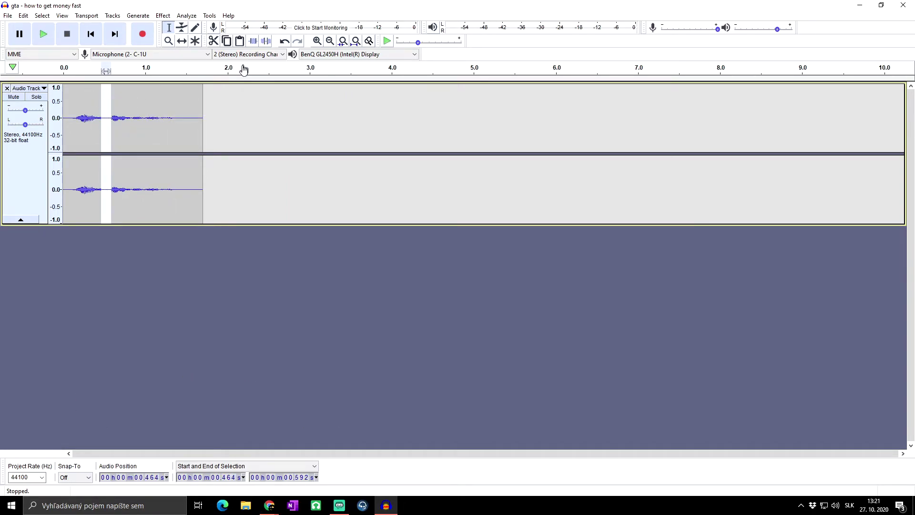
# Step: Trim the clip to the audio between about 0.99 s and 1.46 s, and undo the trim and the silencing
pyautogui.moveTo(145, 114); pyautogui.dragTo(183, 118)
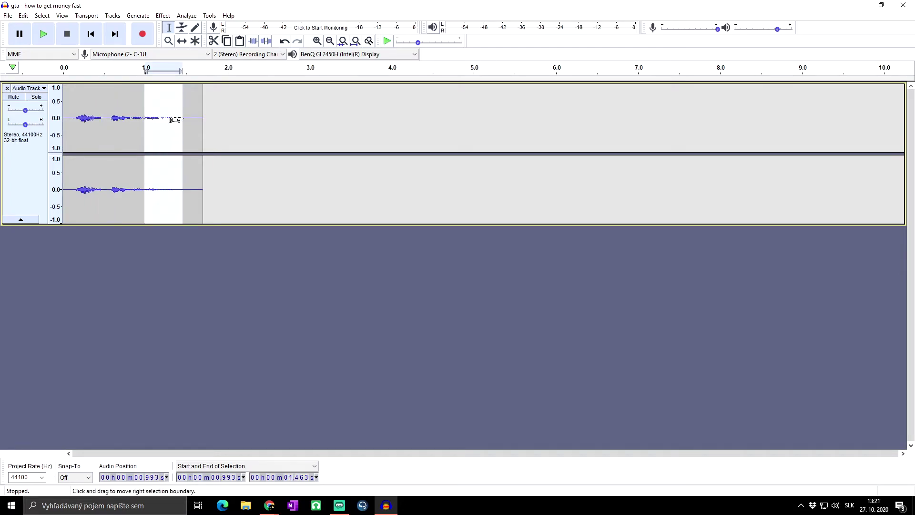
pyautogui.hotkey('ctrl', 't')
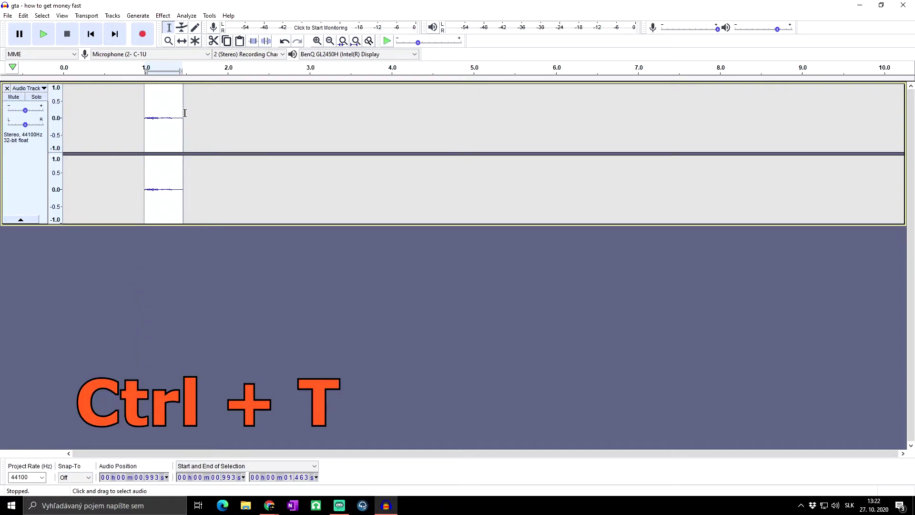
pyautogui.hotkey('ctrl', 'z')
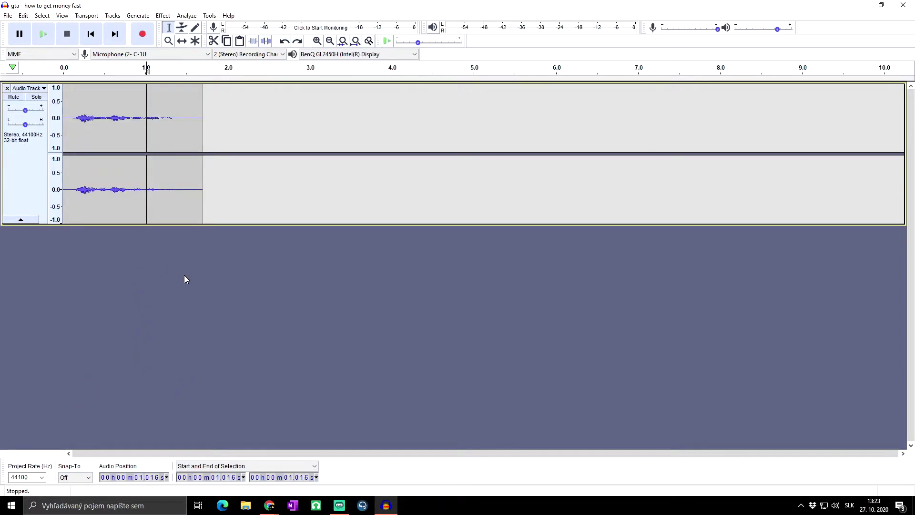
# Step: Add an empty label at about 1.02 s and undo it
pyautogui.hotkey('ctrl', 'b')
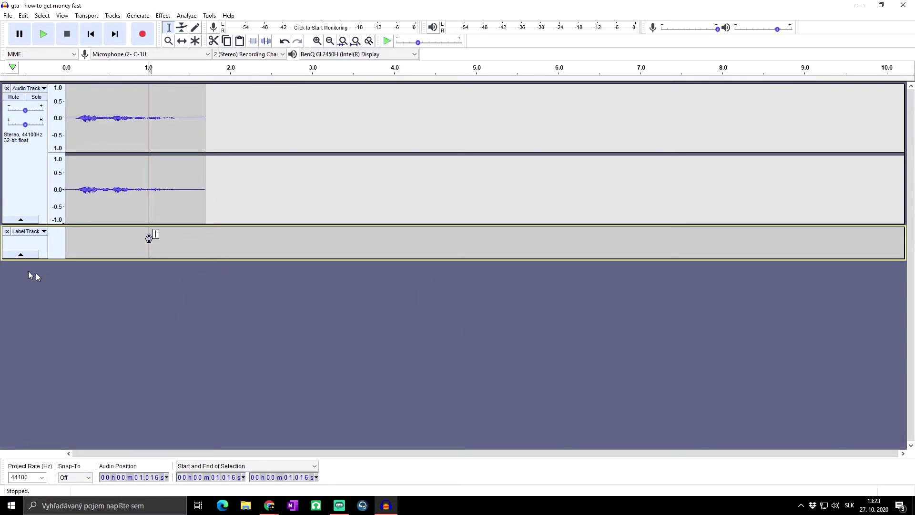
pyautogui.hotkey('ctrl', 'z')
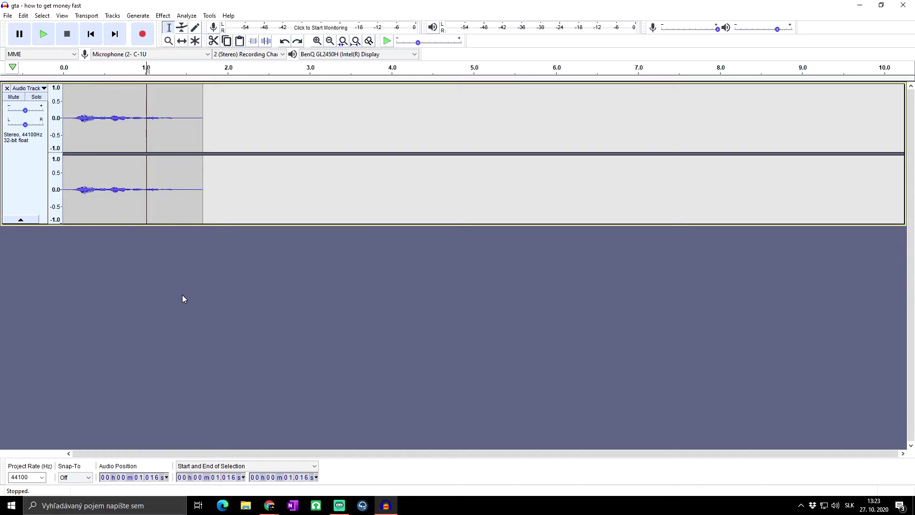
# Step: Select all audio in both tracks, and extend a selection of about 0.82 s to 1.57 s from the upper track to both tracks
pyautogui.hotkey('ctrl', 'y')
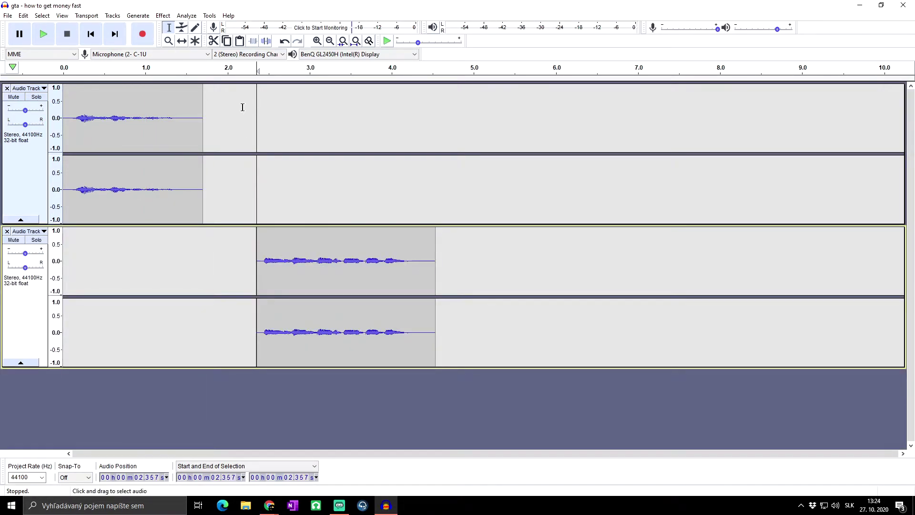
pyautogui.hotkey('ctrl', 'a')
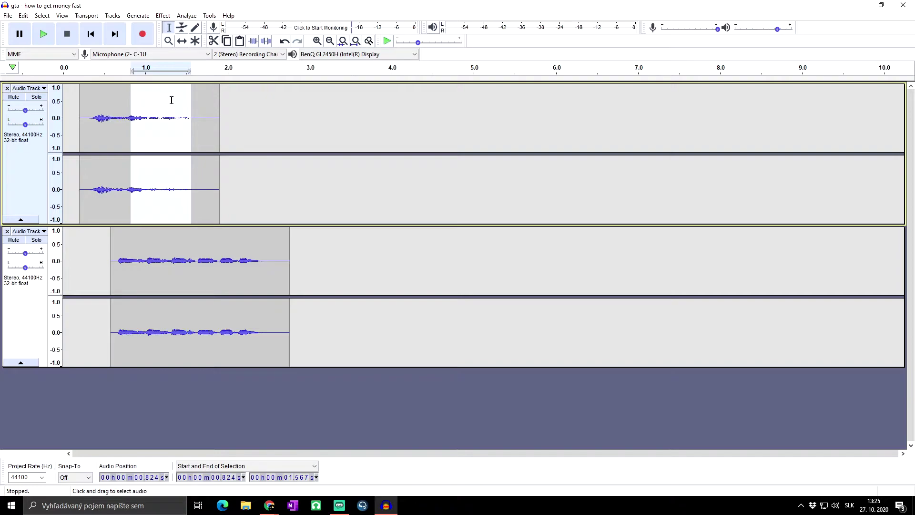
pyautogui.hotkey('ctrl', 'shift', 'k')
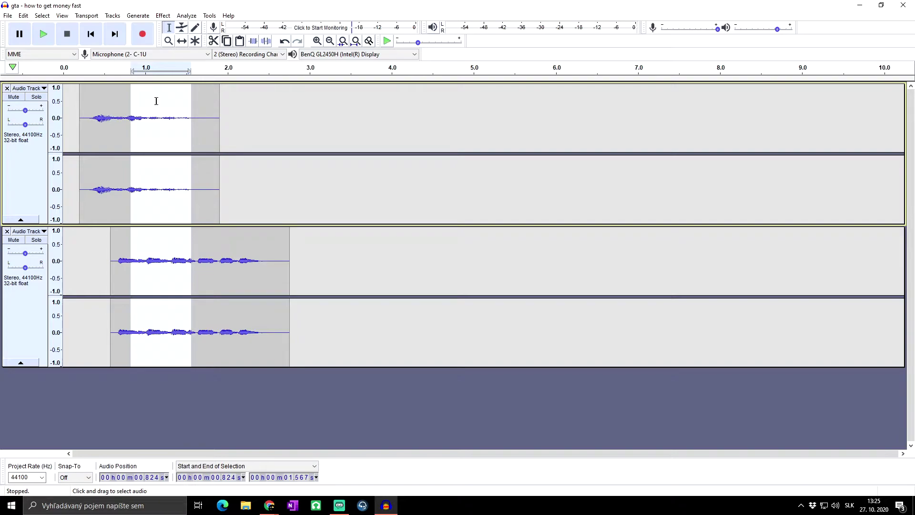
pyautogui.hotkey('ctrl', 'alt', 'x')
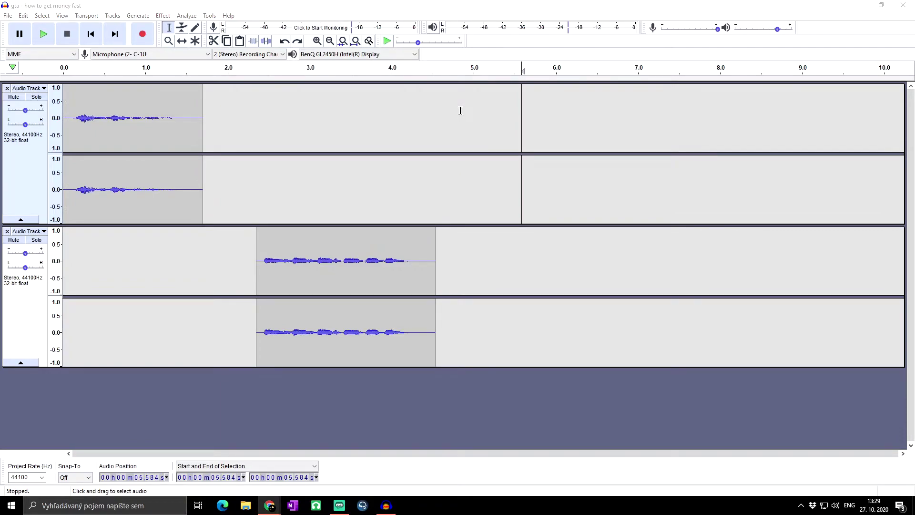
# Step: Set the left selection boundary to 5.056 s in the empty part of the upper track
pyautogui.click(476, 91)
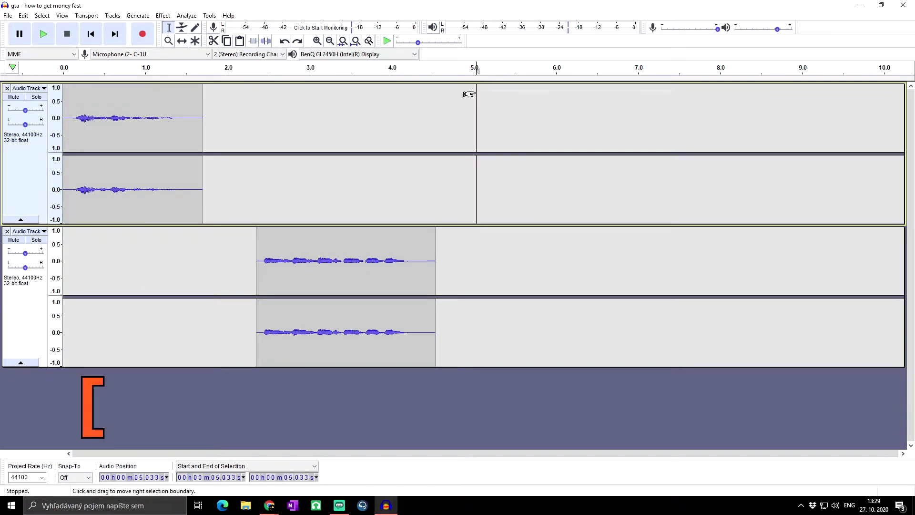
pyautogui.click(478, 109)
pyautogui.press('[')
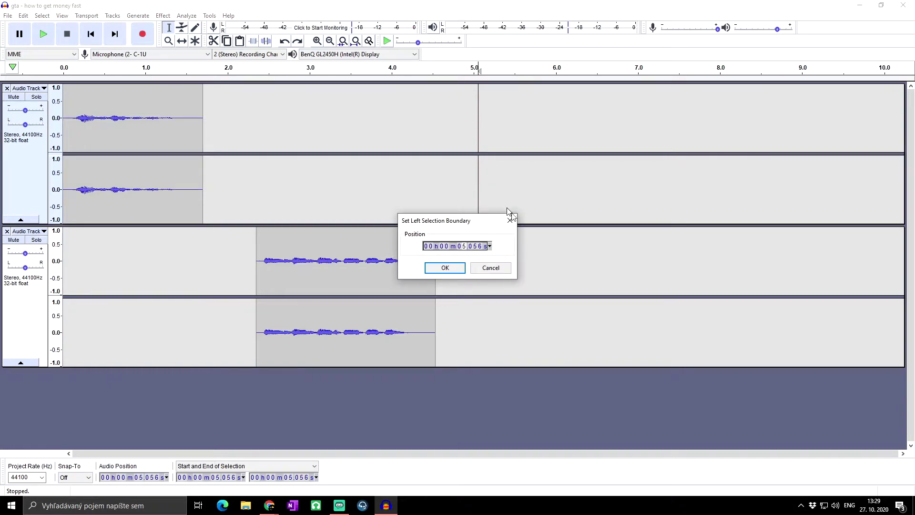
pyautogui.click(461, 266)
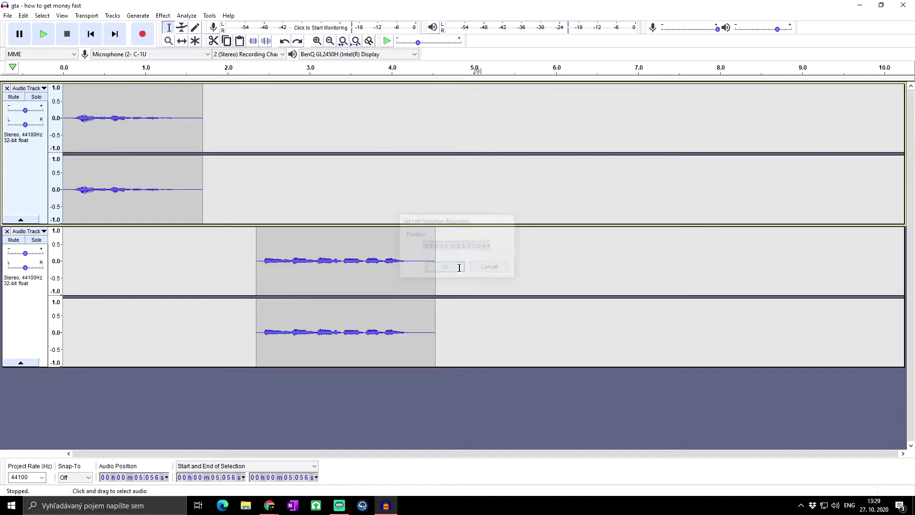
pyautogui.click(379, 104)
pyautogui.click(478, 104)
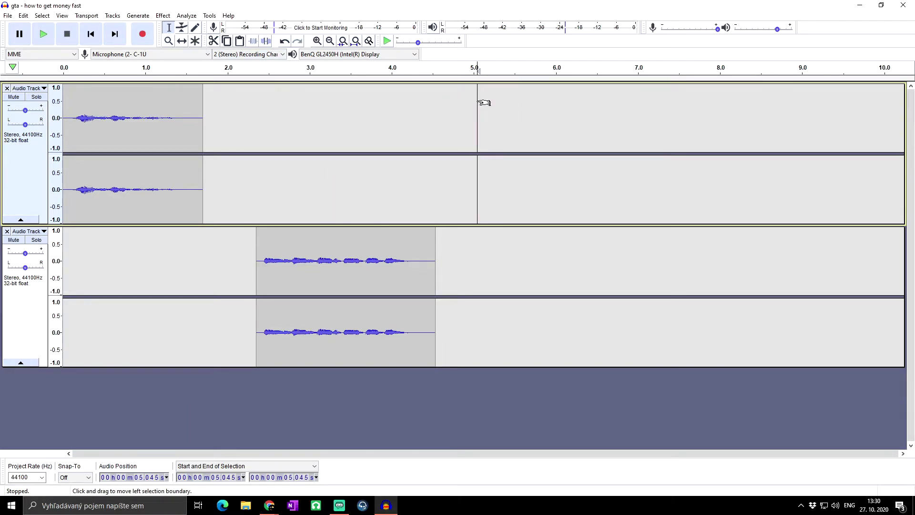
# Step: Set the right selection boundary to 7.001 s in the empty part of the upper track
pyautogui.click(638, 109)
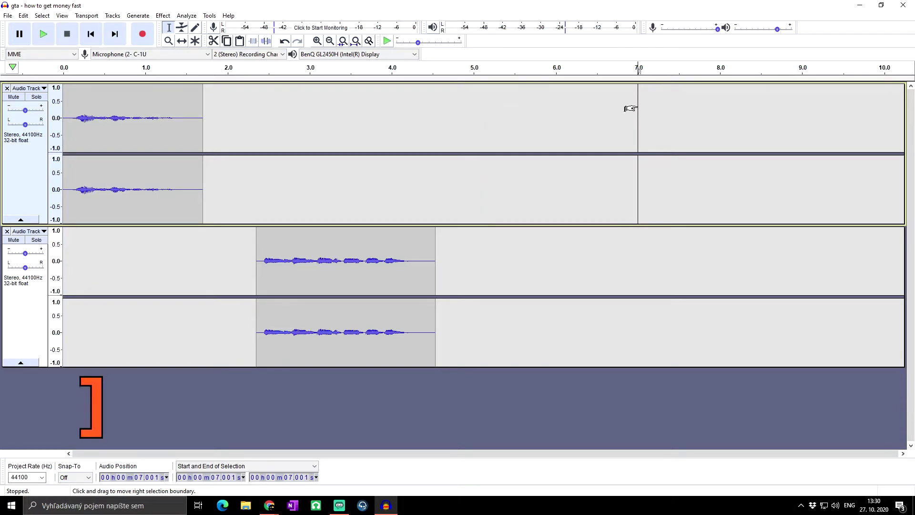
pyautogui.press(']')
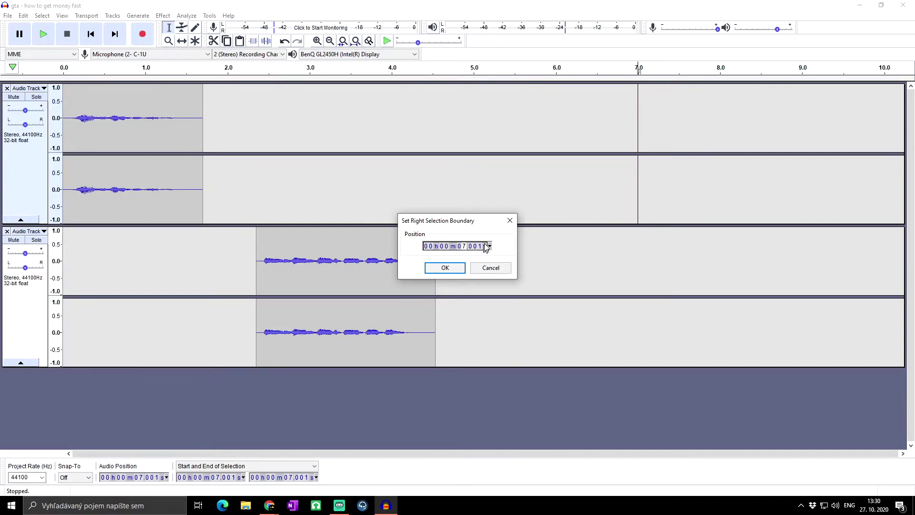
pyautogui.click(447, 264)
pyautogui.click(604, 113)
pyautogui.click(766, 98)
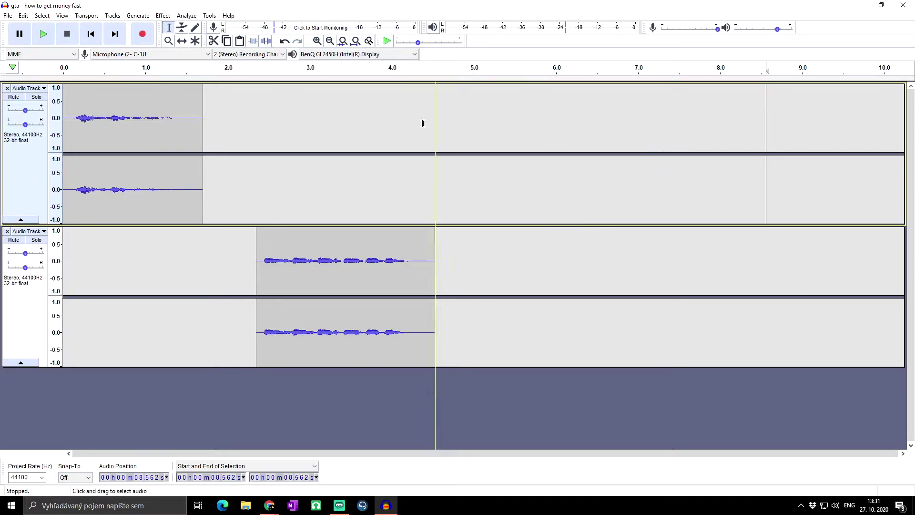
# Step: Select the upper track from its start to the cursor placed at about 9.63 s
pyautogui.click(436, 117)
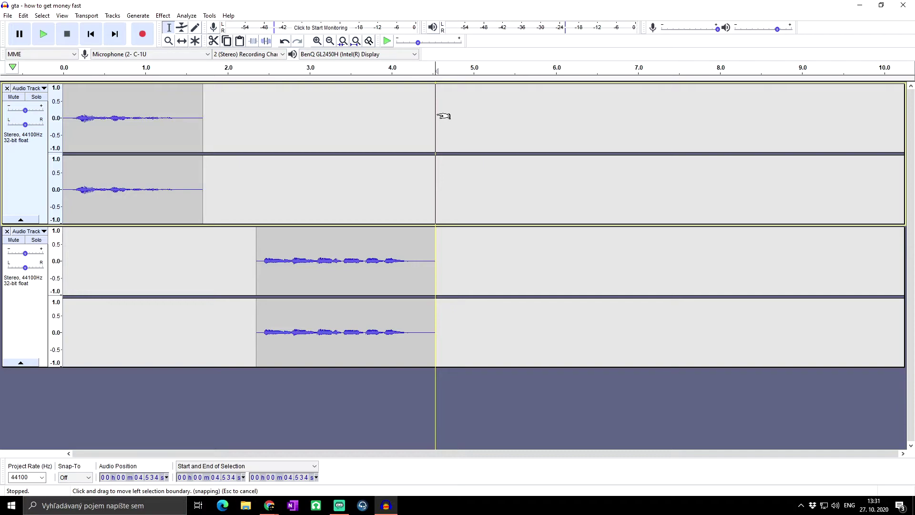
pyautogui.moveTo(852, 125)
pyautogui.mouseDown()
pyautogui.moveTo(18, 145)
pyautogui.moveTo(899, 115)
pyautogui.moveTo(830, 108)
pyautogui.moveTo(854, 115)
pyautogui.mouseUp()
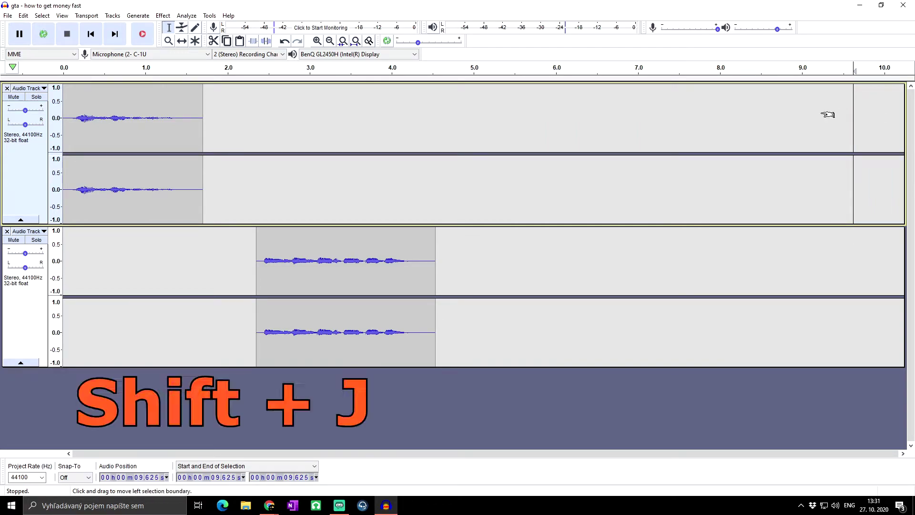
pyautogui.hotkey('shift', 'j')
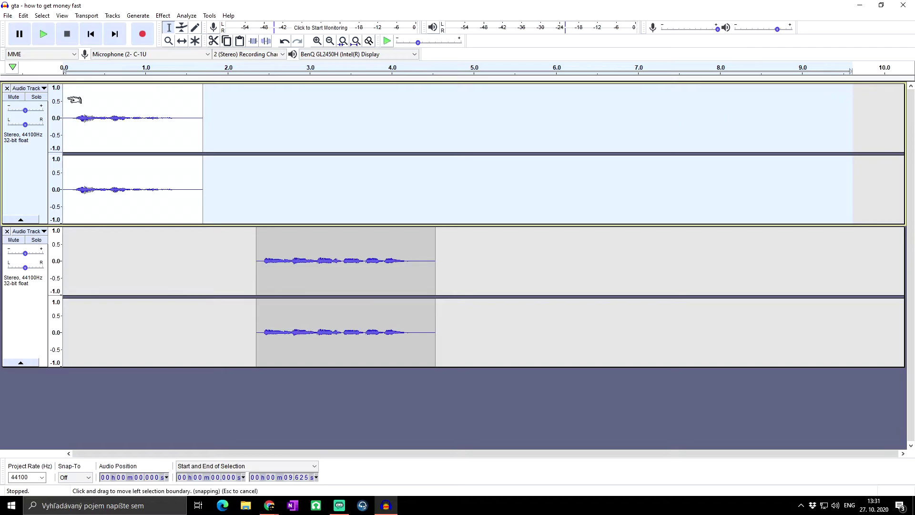
# Step: Select the lower track from the cursor placed at about 2.48 s to the end of the track
pyautogui.click(267, 253)
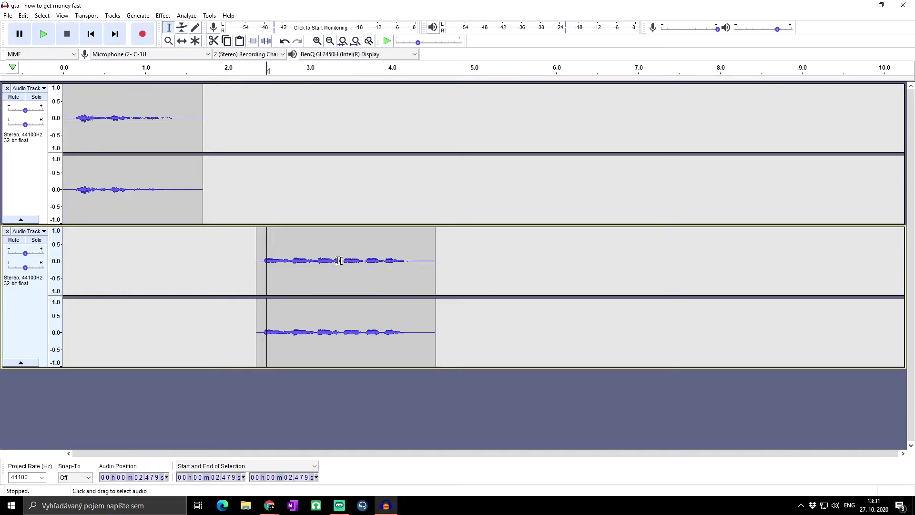
pyautogui.hotkey('shift', 'k')
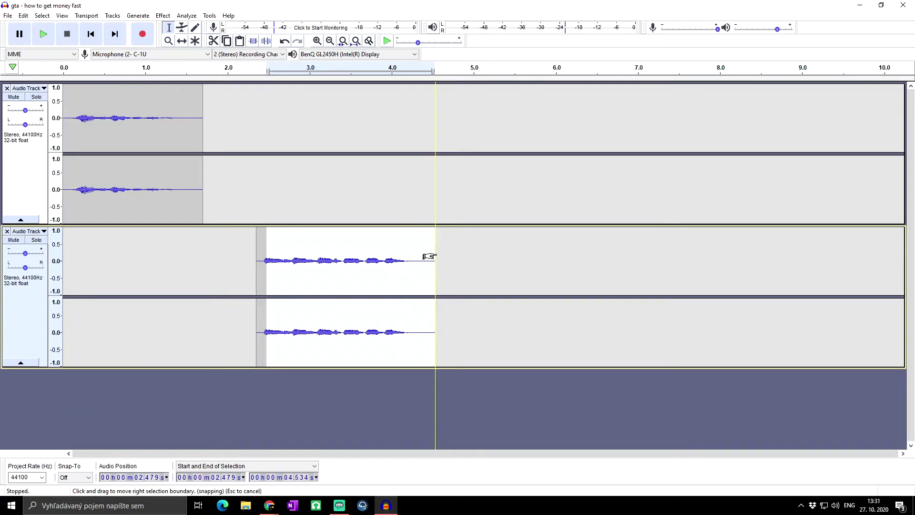
pyautogui.moveTo(429, 256); pyautogui.dragTo(256, 249)
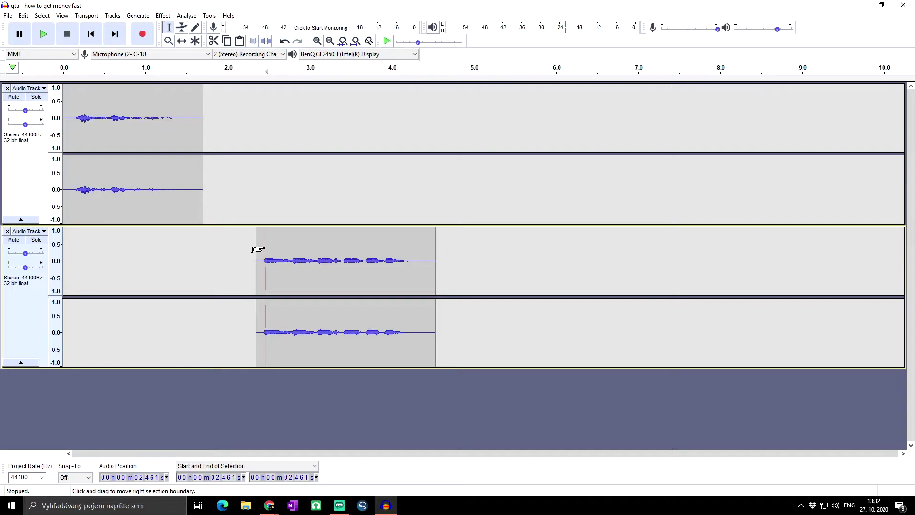
# Step: Zoom in on the timeline around the cursor at about 2.46 s, and restore the normal zoom
pyautogui.hotkey('ctrl', '3')
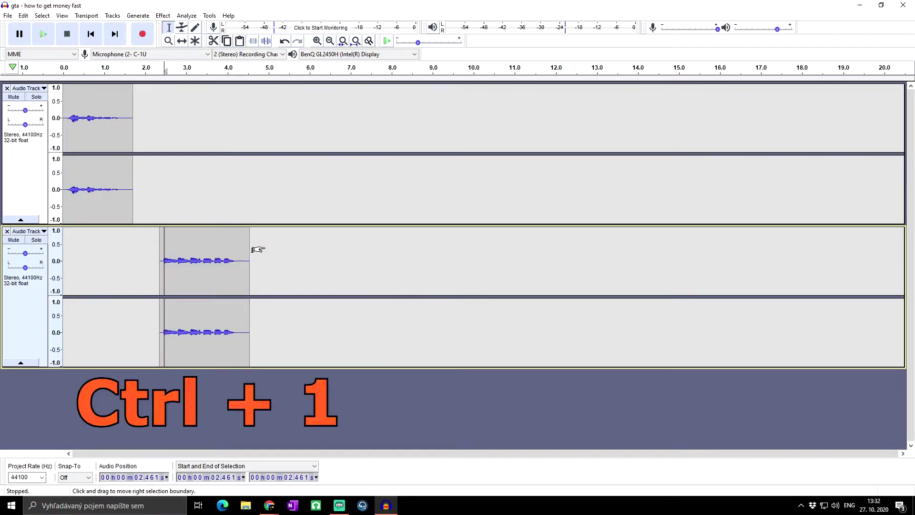
pyautogui.hotkey('ctrl', '1')
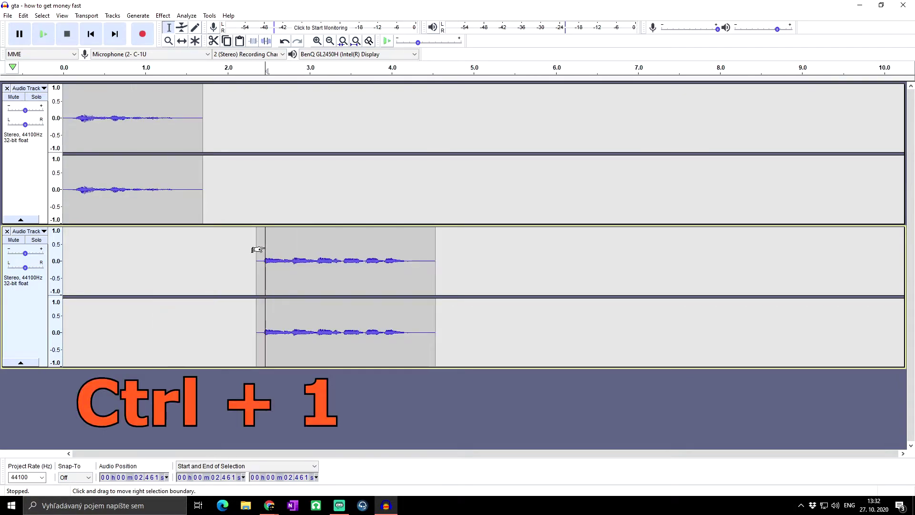
pyautogui.hotkey('ctrl', '1')
pyautogui.hotkey('ctrl', '1')
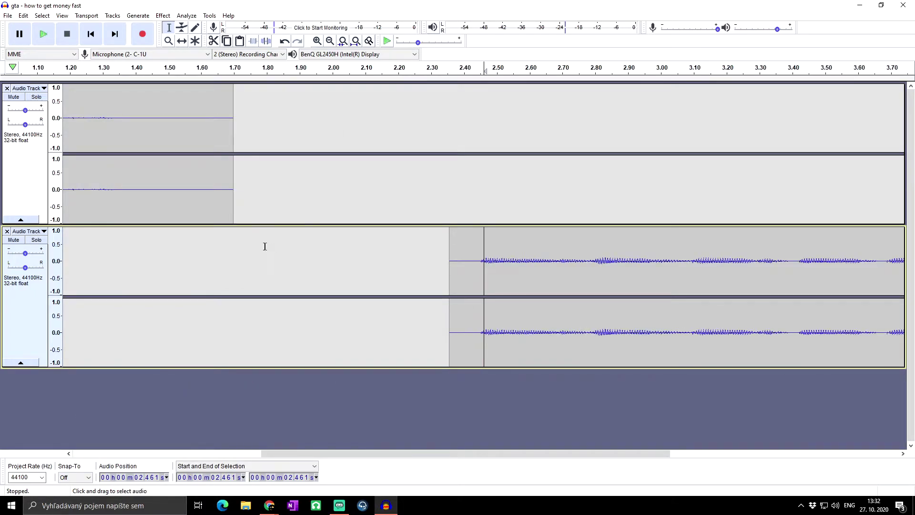
pyautogui.hotkey('ctrl', '2')
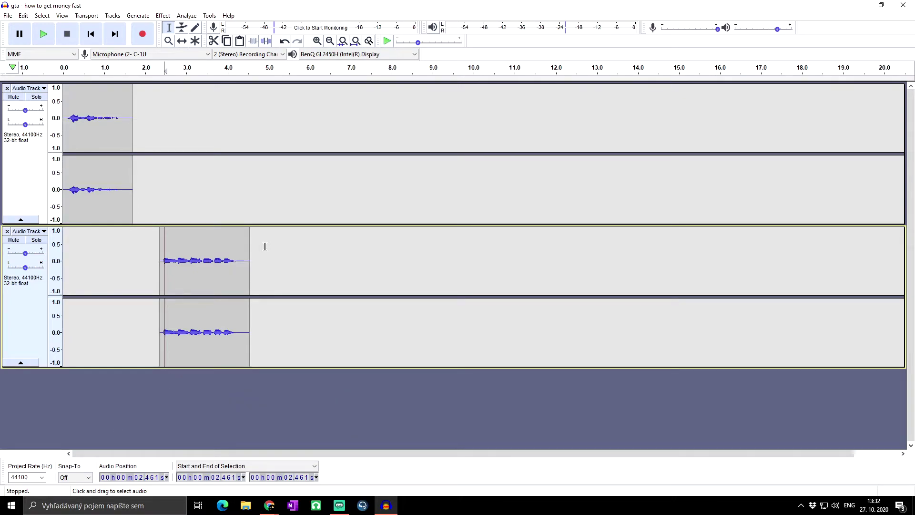
# Step: Zoom the timeline far out in several stages and reset it to the normal zoom
pyautogui.hotkey('ctrl', '3')
pyautogui.hotkey('ctrl', '3')
pyautogui.hotkey('ctrl', '3')
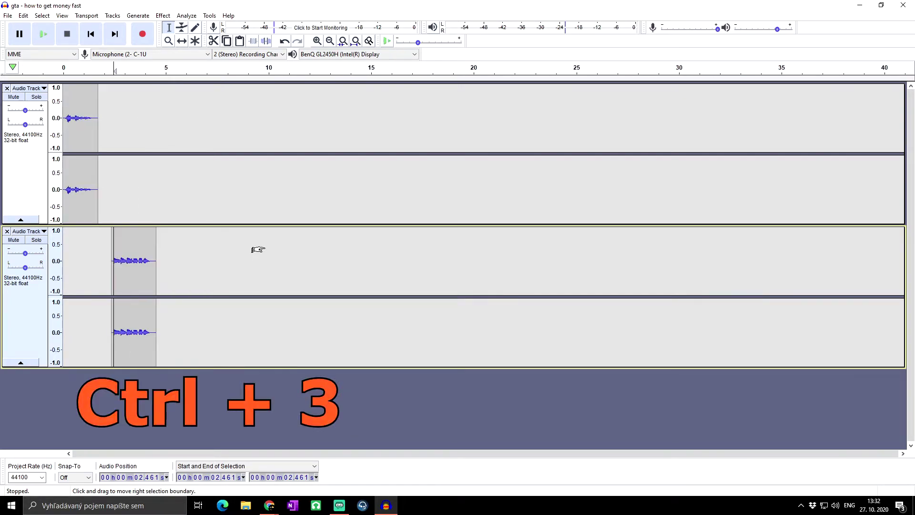
pyautogui.hotkey('ctrl', '3')
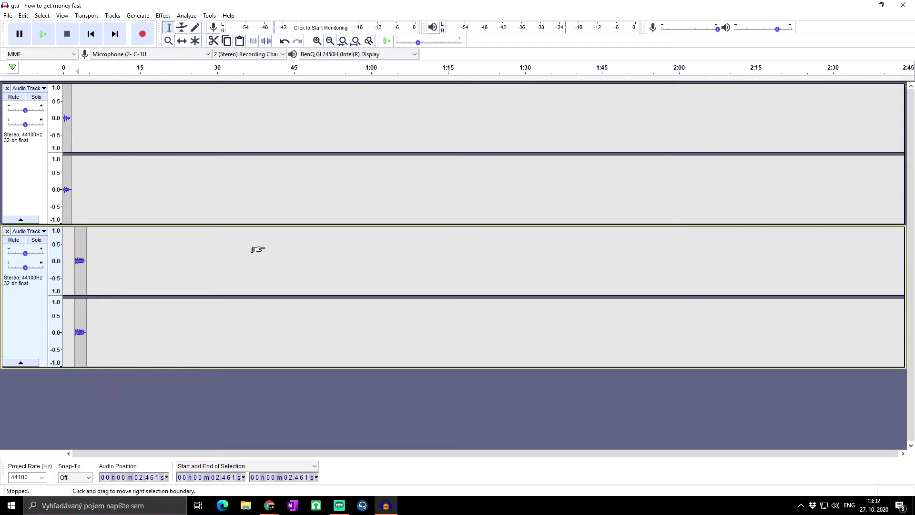
pyautogui.hotkey('ctrl', '2')
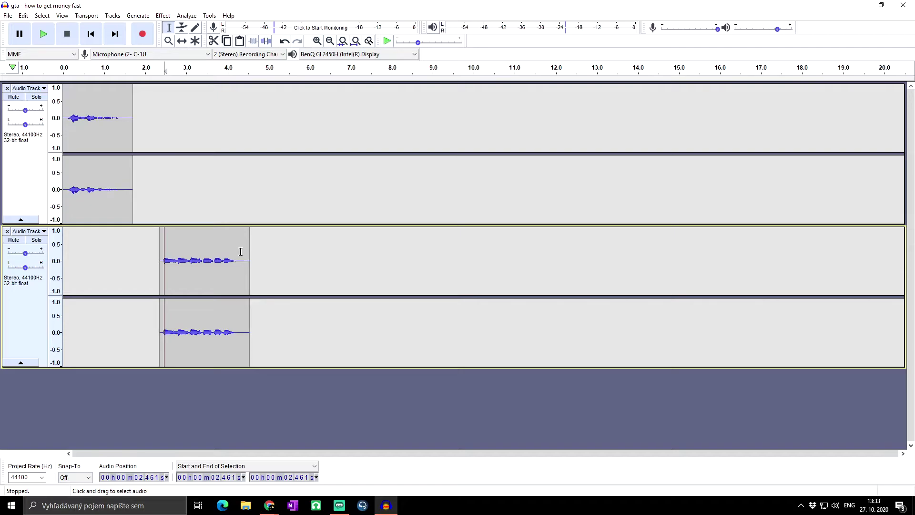
# Step: Zoom to a selection of about 2.36 s to 4.33 s in the lower clip, and zoom back out with the cursor at about 2.80 s
pyautogui.moveTo(240, 250); pyautogui.dragTo(205, 250)
pyautogui.moveTo(163, 252); pyautogui.dragTo(169, 253)
pyautogui.hotkey('ctrl', 'e')
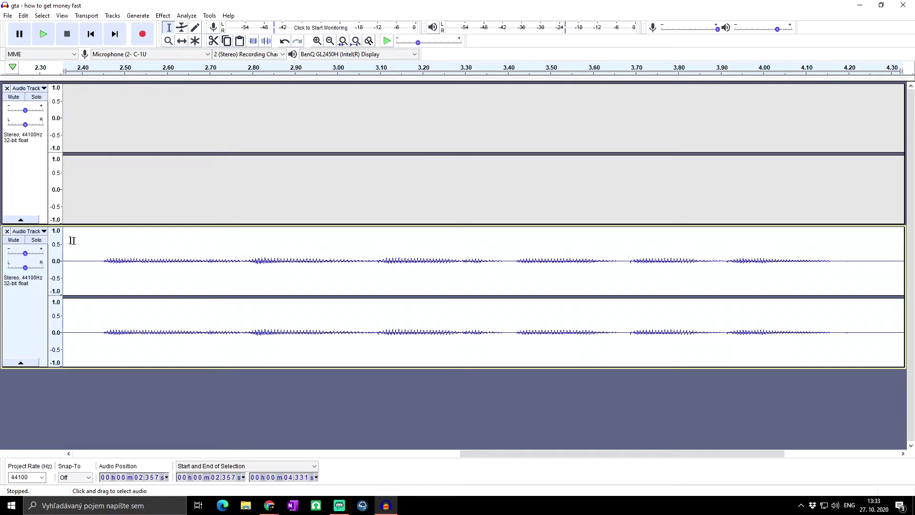
pyautogui.click(252, 251)
pyautogui.hotkey('ctrl', '2')
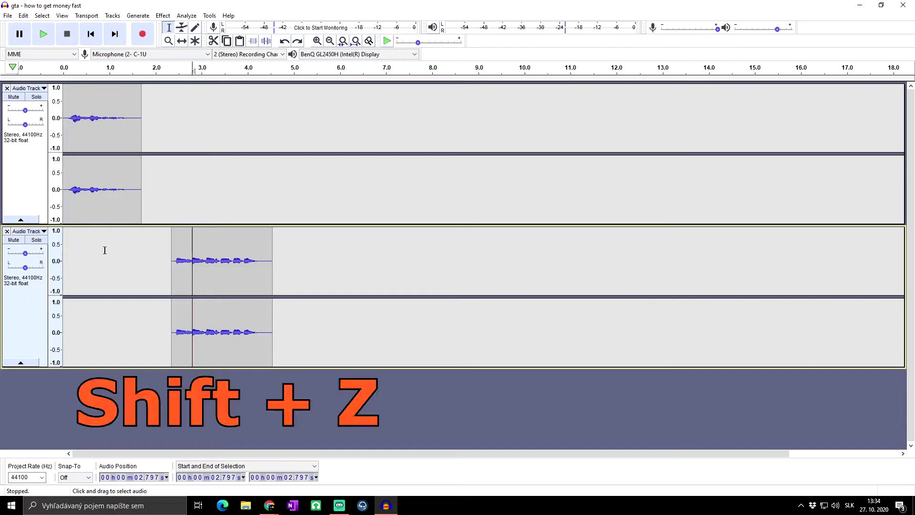
# Step: Toggle the timeline repeatedly between the two preset zoom levels around about 2.80 s
pyautogui.hotkey('shift', 'z')
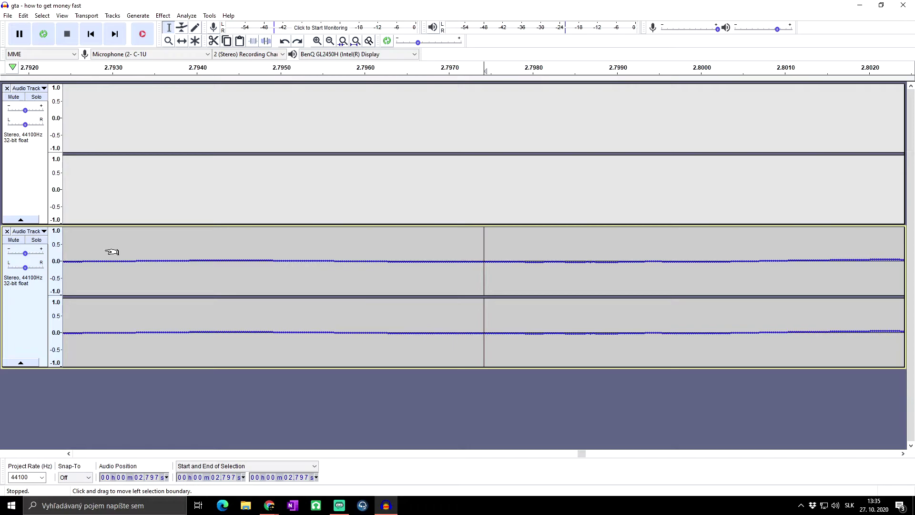
pyautogui.hotkey('shift', 'z')
pyautogui.hotkey('shift', 'z')
pyautogui.hotkey('shift', 'z')
pyautogui.hotkey('shift', 'z')
pyautogui.hotkey('shift', 'z')
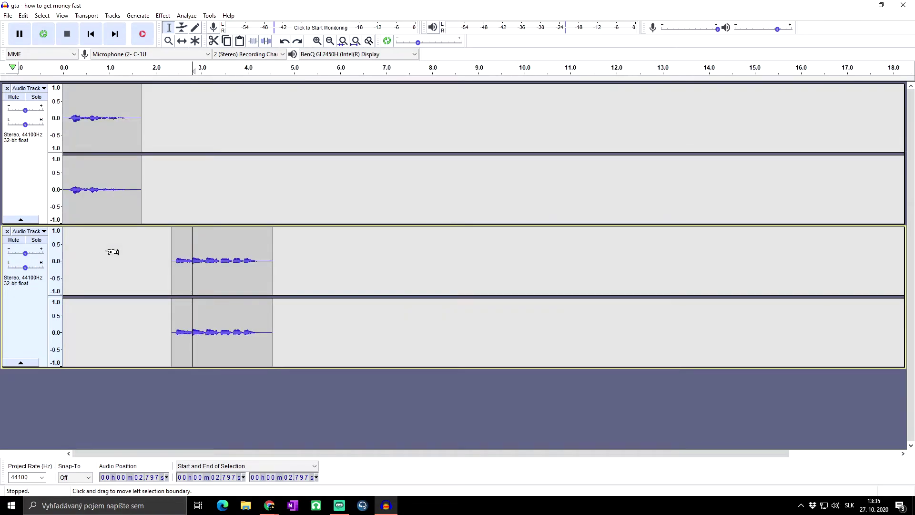
# Step: Place the cursor at about 2.27 s in the upper track, and fit the project to the window's width and height
pyautogui.click(168, 117)
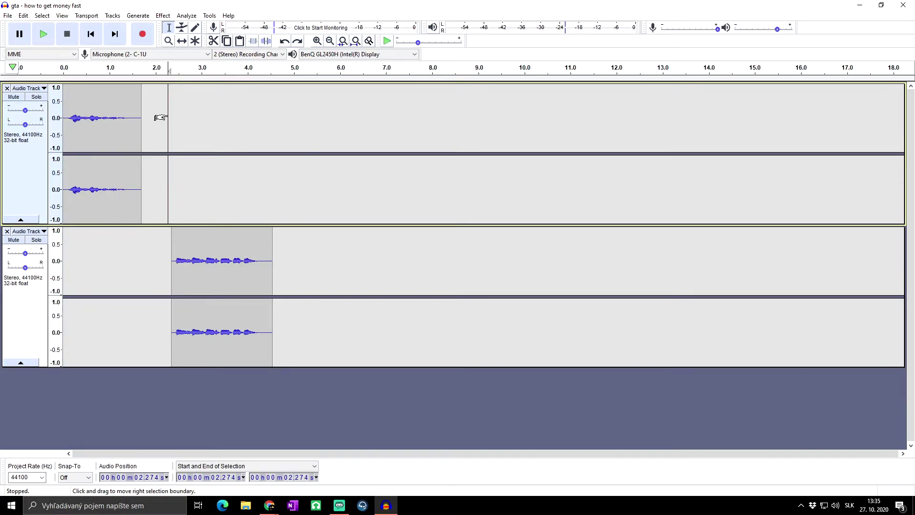
pyautogui.hotkey('ctrl', 'f')
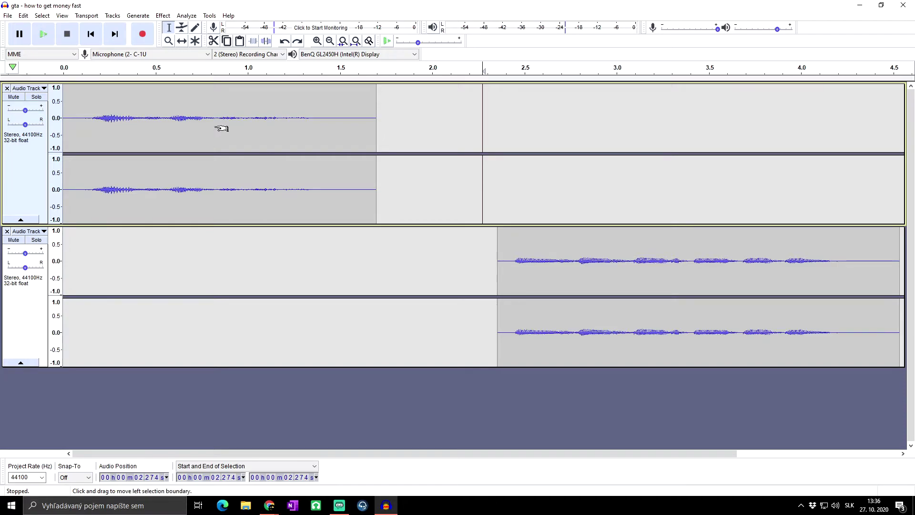
pyautogui.hotkey('ctrl', 'shift', 'f')
pyautogui.hotkey('ctrl', 'shift', 'f')
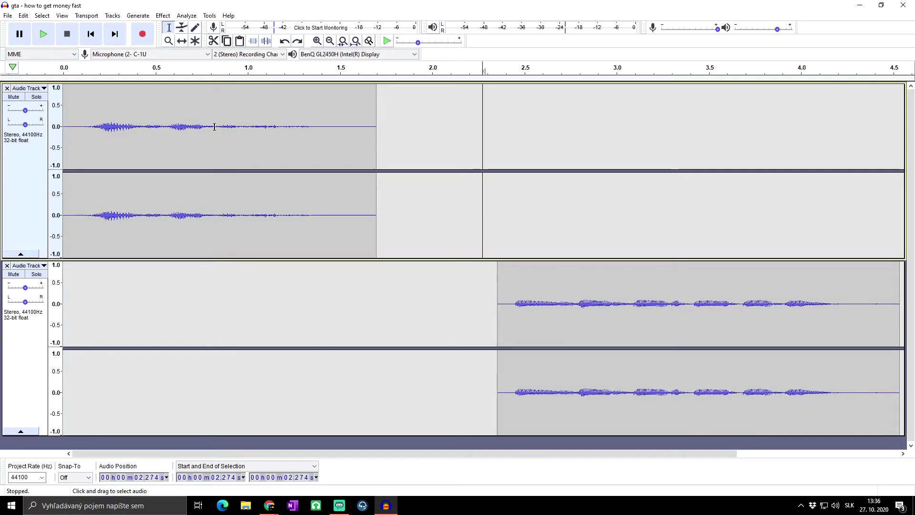
# Step: Collapse all tracks and expand them again, placing the cursor at about 1.98 s in the upper track
pyautogui.hotkey('ctrl', 'shift', 'c')
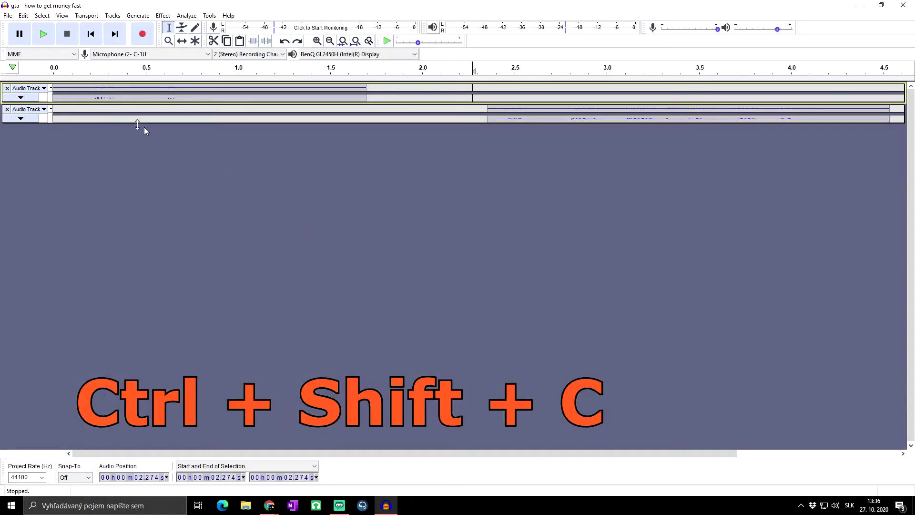
pyautogui.click(30, 101)
pyautogui.hotkey('ctrl', 'shift', 'c')
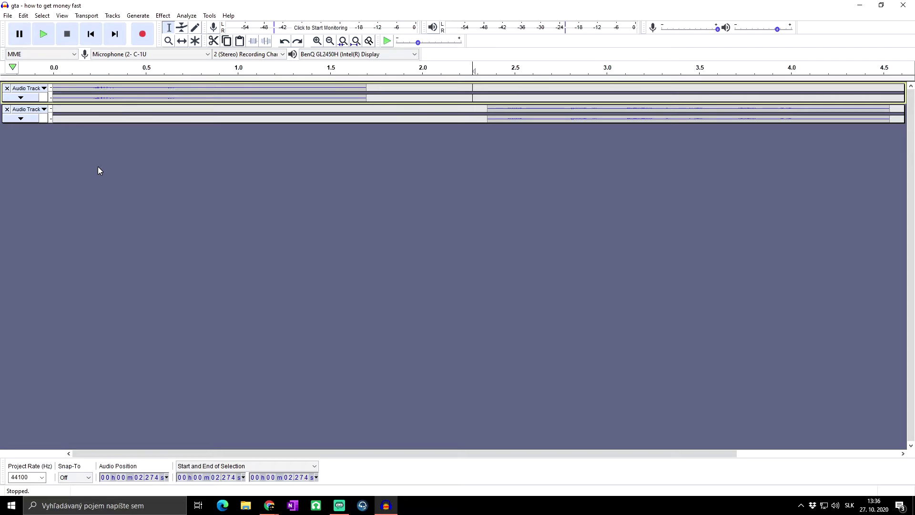
pyautogui.hotkey('ctrl', 'shift', 'x')
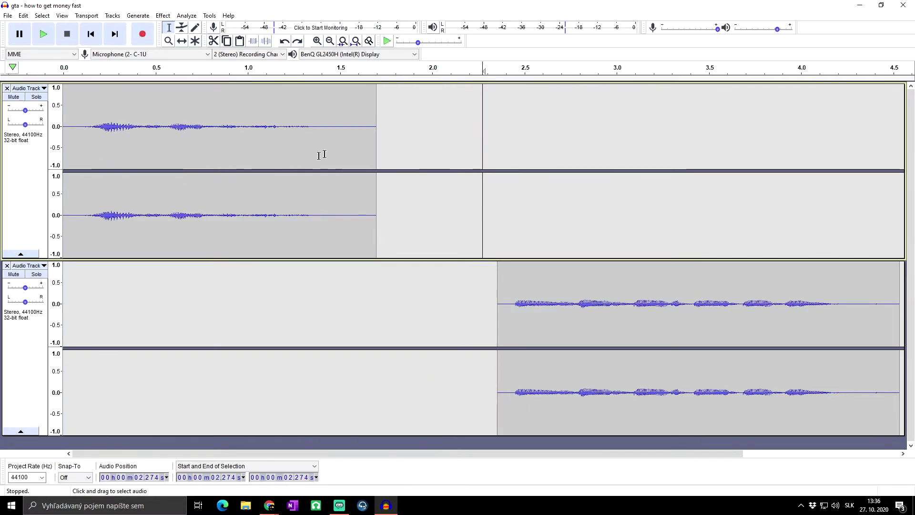
pyautogui.click(429, 127)
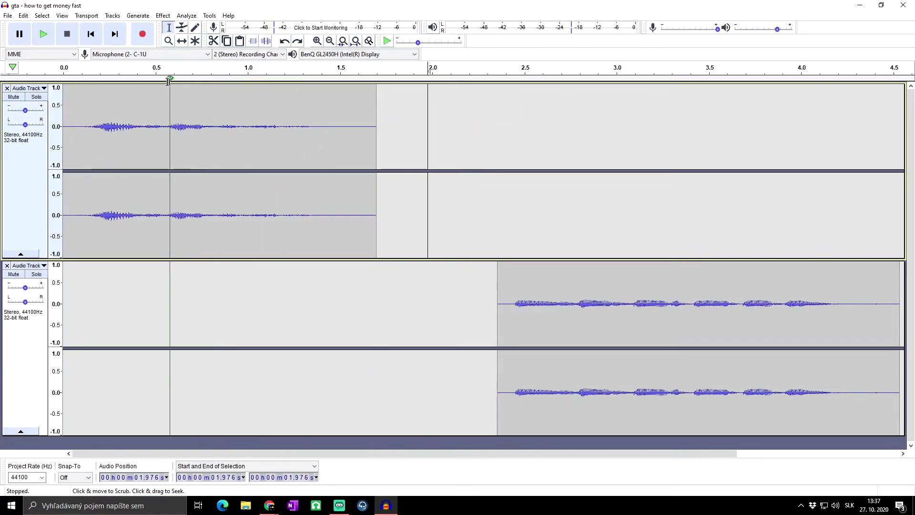
# Step: Start and stop playback, and move the cursor from about 3.46 s to about 2.36 s in the upper track
pyautogui.press('space')
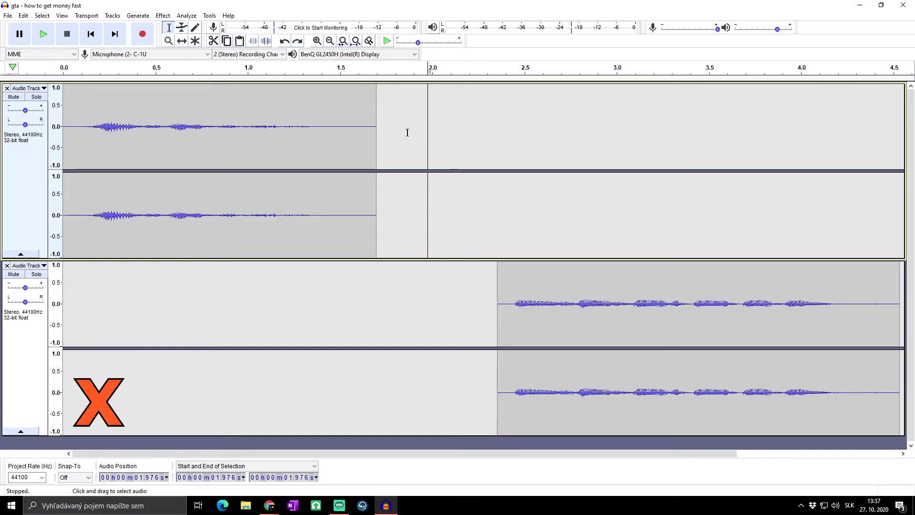
pyautogui.click(702, 96)
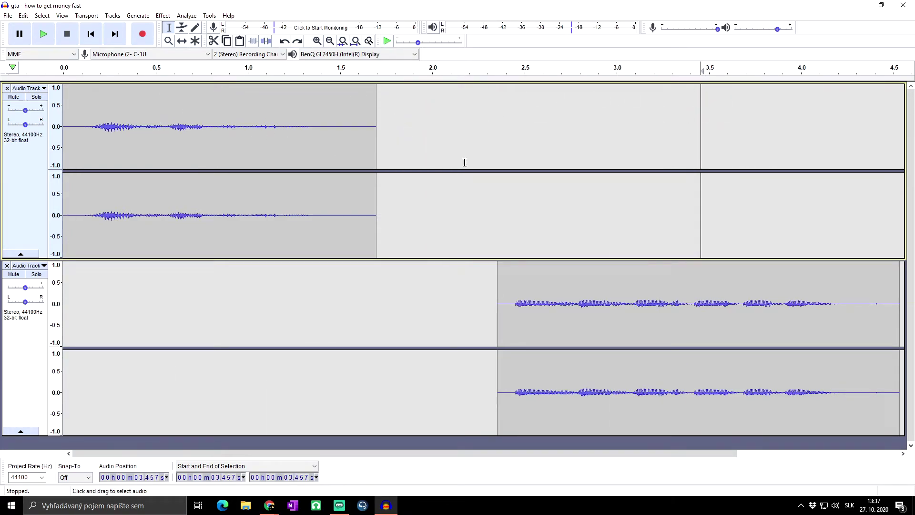
pyautogui.press(',')
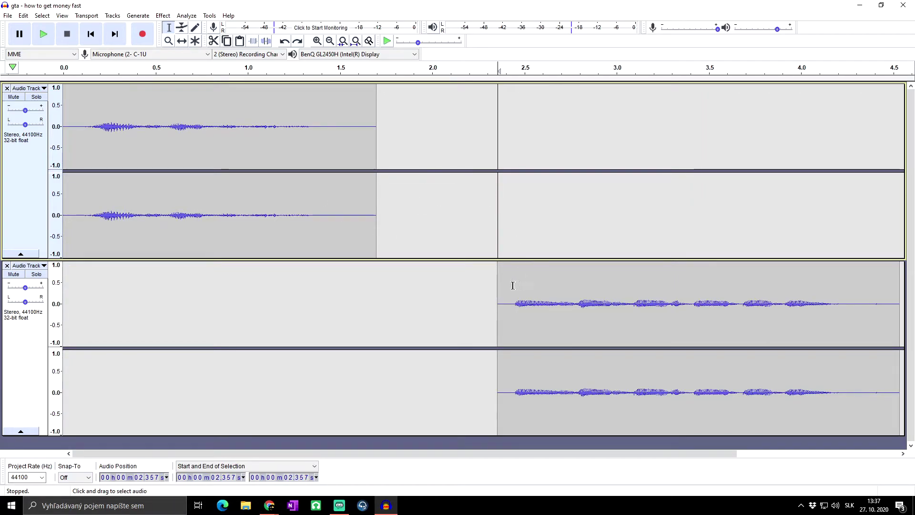
# Step: Loop-play a selection of about 2.44 s to 3.40 s in the lower clip, and place the cursor at about 1.76 s in the upper track
pyautogui.moveTo(513, 281); pyautogui.dragTo(690, 293)
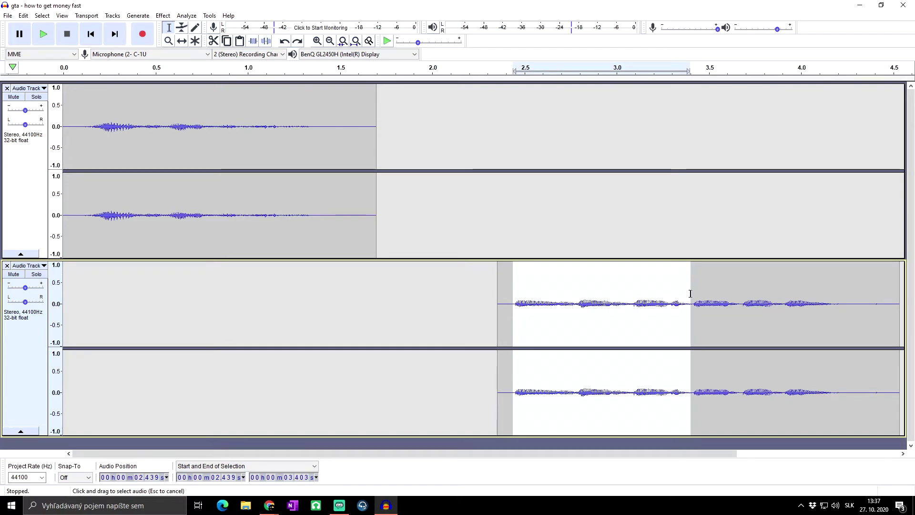
pyautogui.hotkey('shift', 'space')
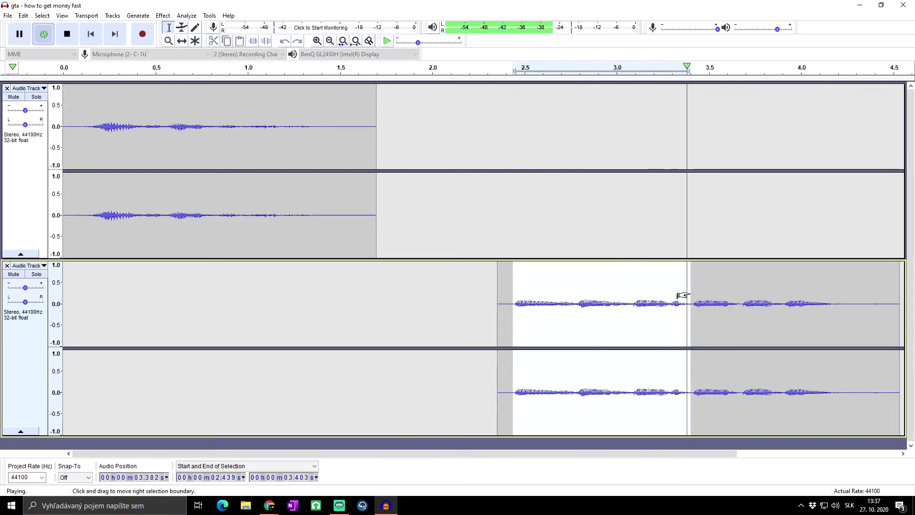
pyautogui.click(389, 105)
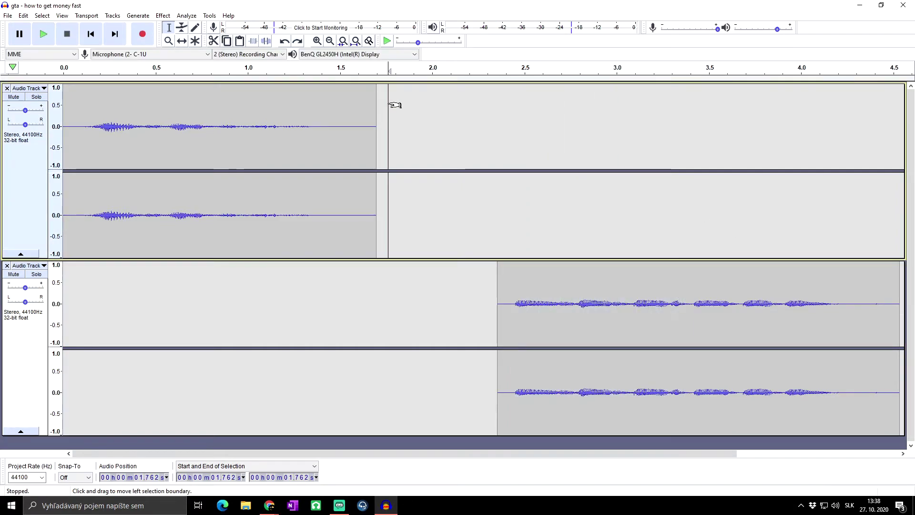
# Step: Play the project from the cursor, pause playback at about 3.30 s and resume it
pyautogui.click(43, 34)
pyautogui.press('p')
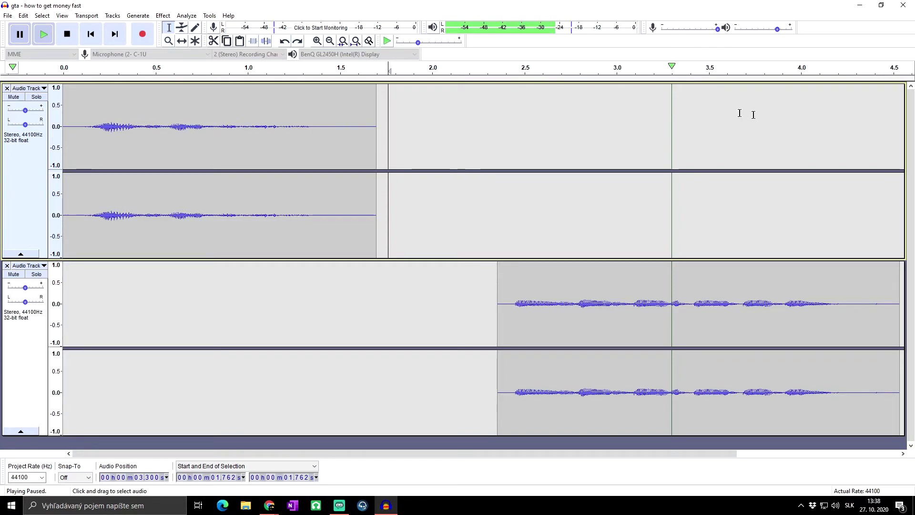
pyautogui.press('p')
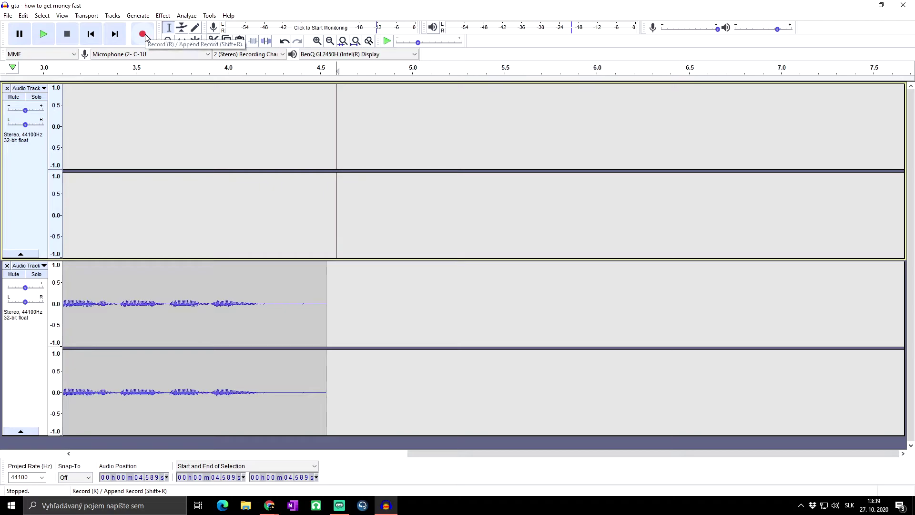
# Step: Record audio onto a new track starting at about 4.6 s, and mute that track
pyautogui.press('r')
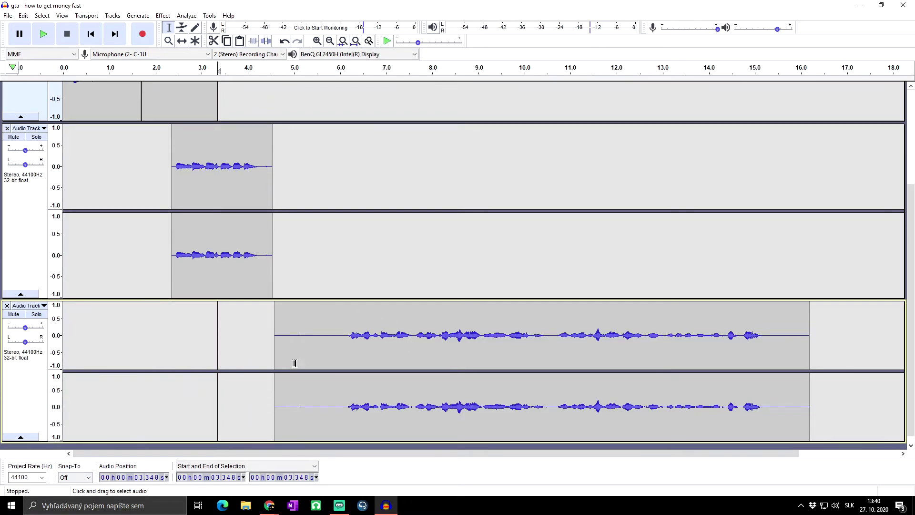
pyautogui.click(14, 314)
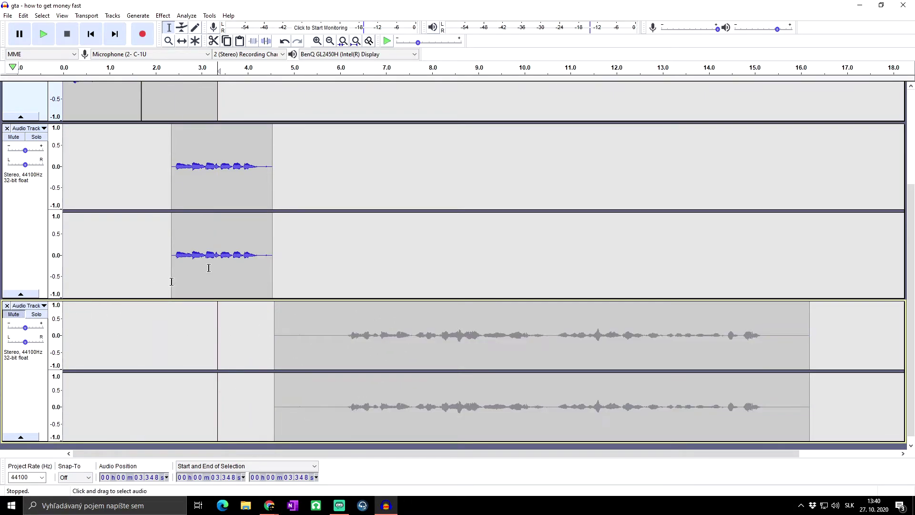
# Step: Append a new recording to the end of the audio in the upper track
pyautogui.scroll(5, 191, 275)
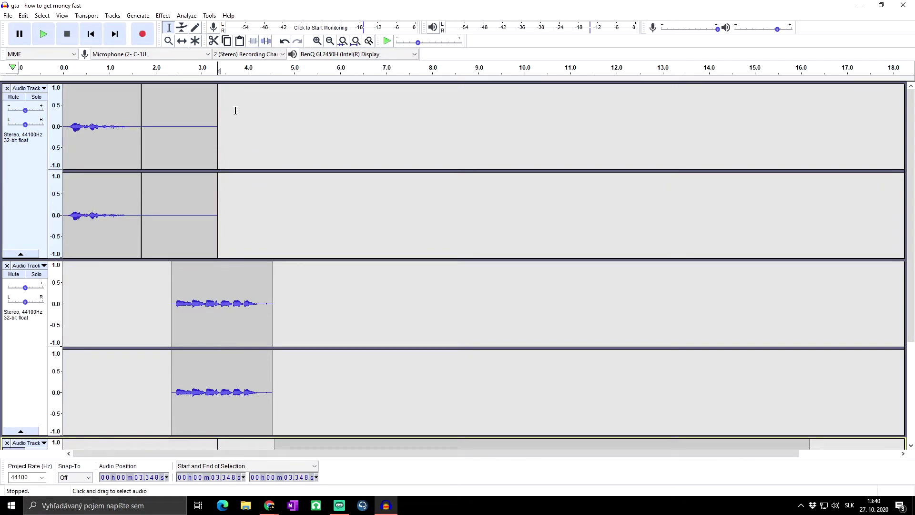
pyautogui.click(235, 110)
pyautogui.hotkey('shift', 'r')
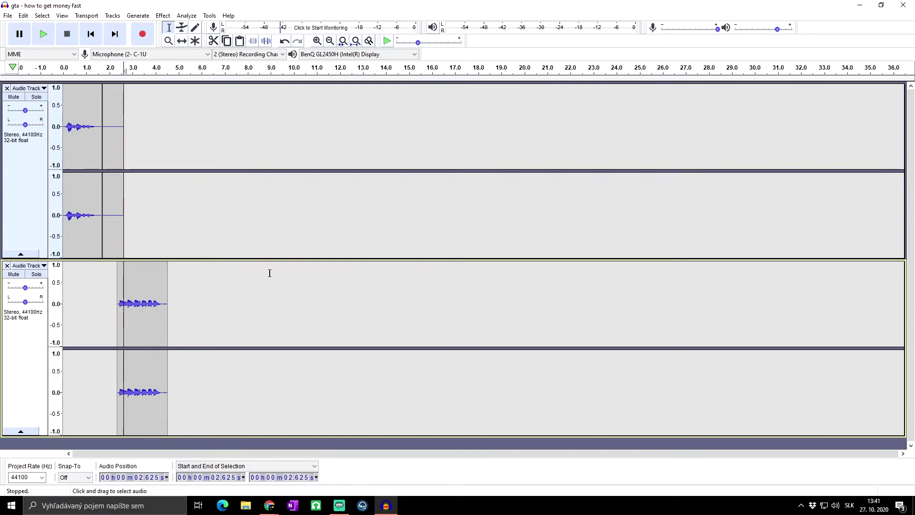
# Step: Try to open Timer Recording, and try a Punch and Roll recording from about 3.80 s in the lower track
pyautogui.hotkey('shift', 't')
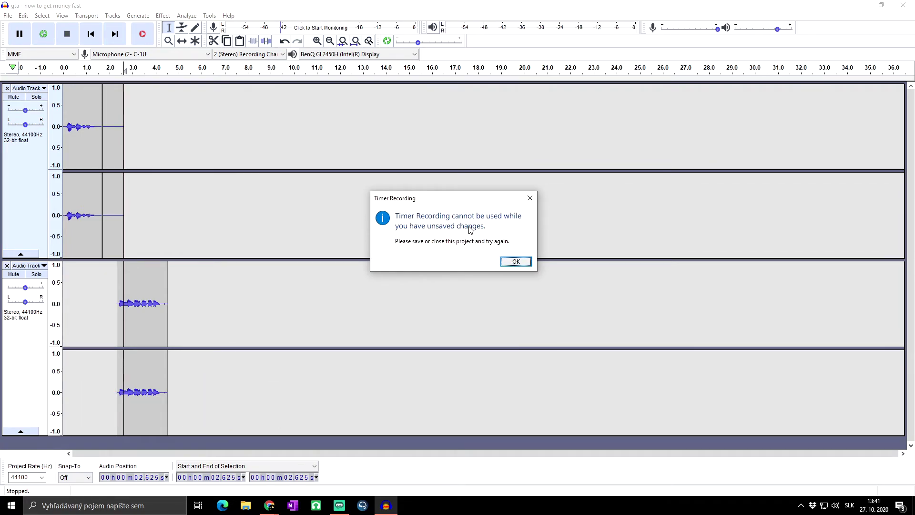
pyautogui.click(516, 261)
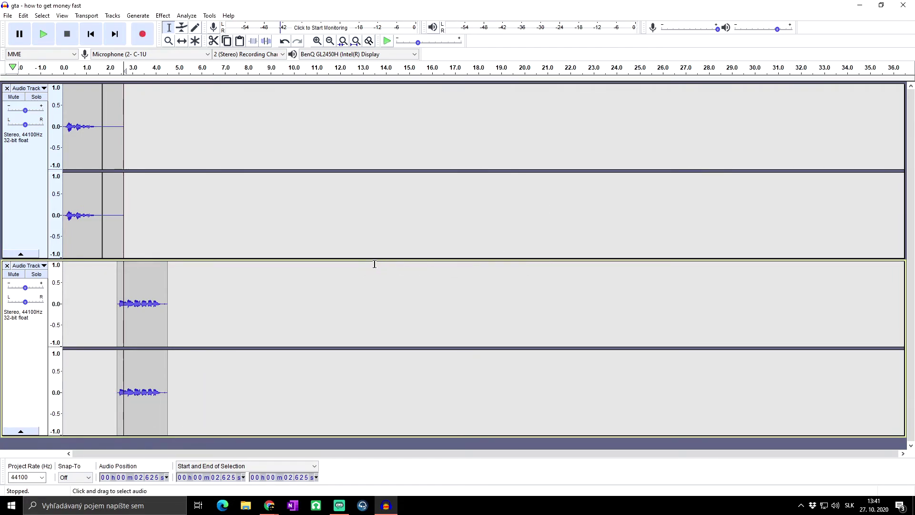
pyautogui.click(150, 305)
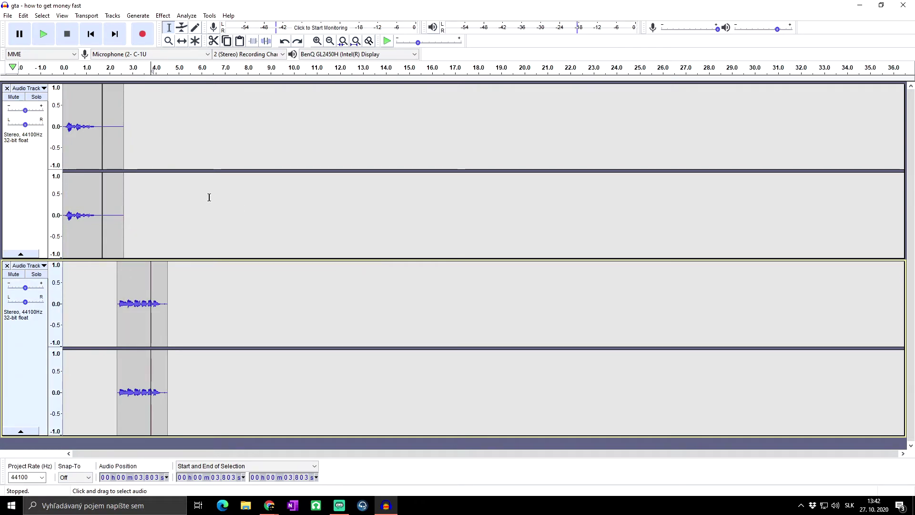
pyautogui.hotkey('shift', 'd')
# Step: Record a new track starting at about 6.88 s, pausing the recording at about 9.55 s before stopping it
pyautogui.click(222, 148)
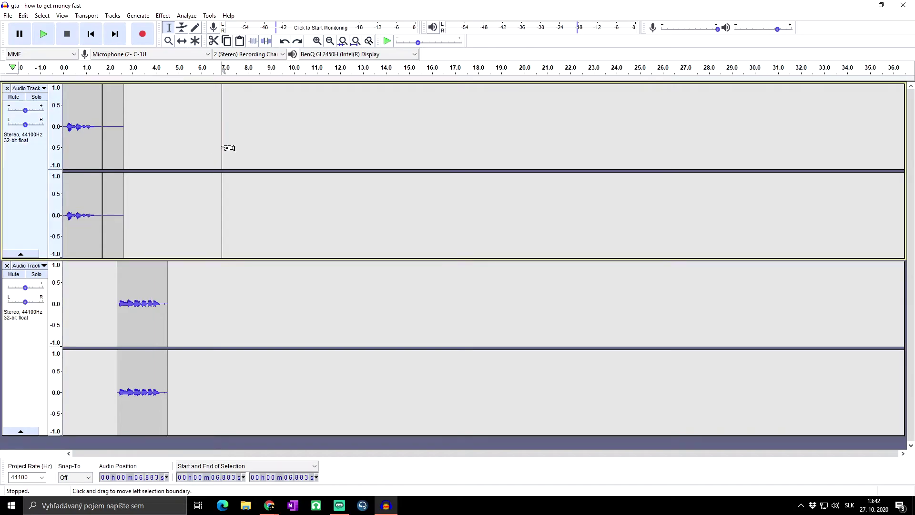
pyautogui.click(142, 34)
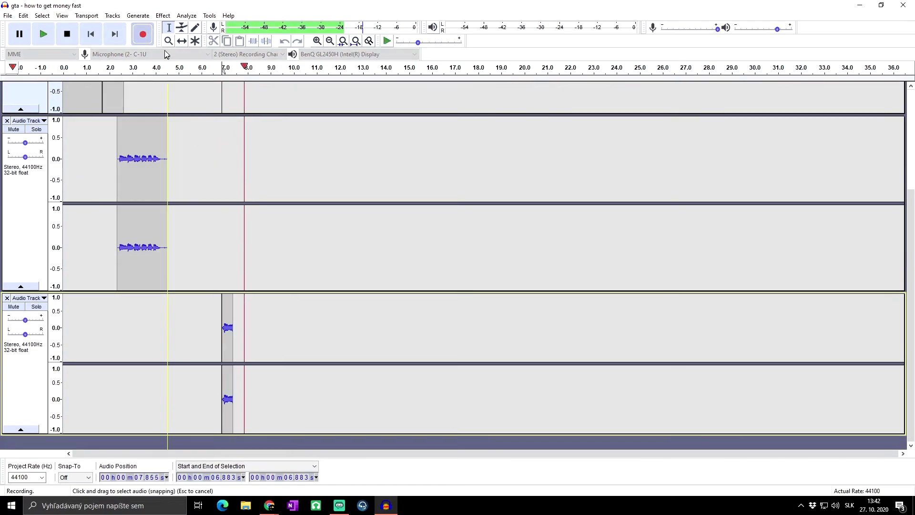
pyautogui.press('p')
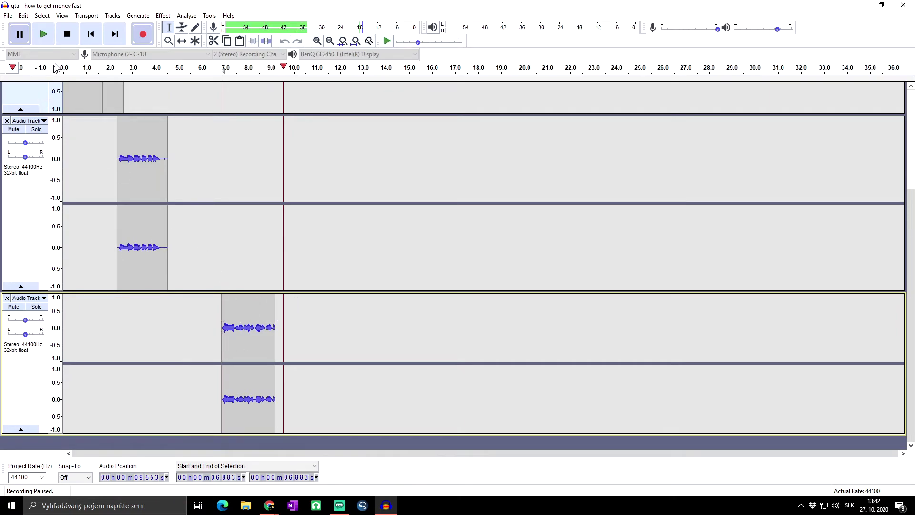
pyautogui.press('p')
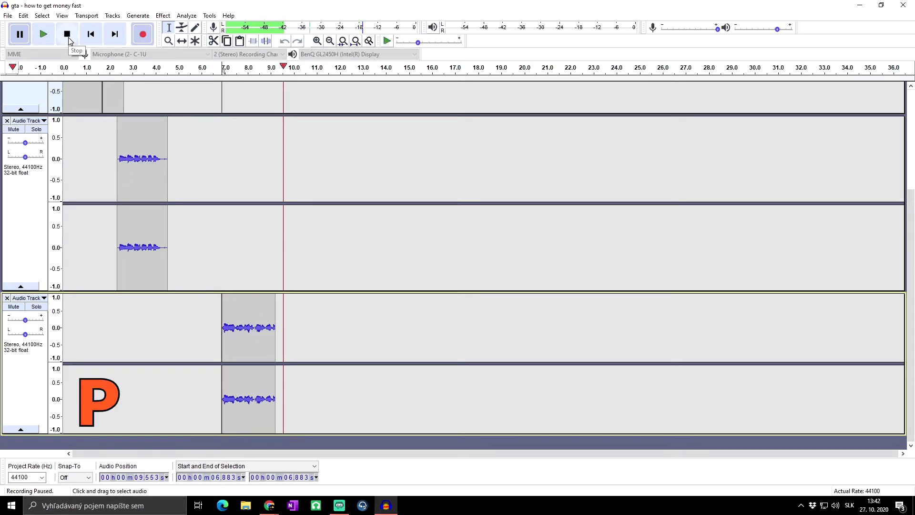
pyautogui.click(68, 40)
pyautogui.scroll(5, 305, 190)
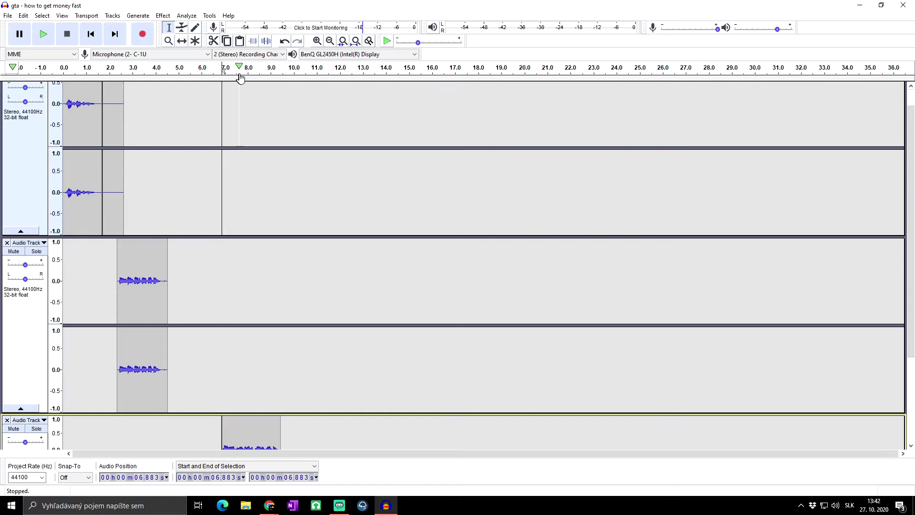
# Step: Jump the cursor to the upper track's start and end, and from about 2.81 s to the middle track's end
pyautogui.press('j')
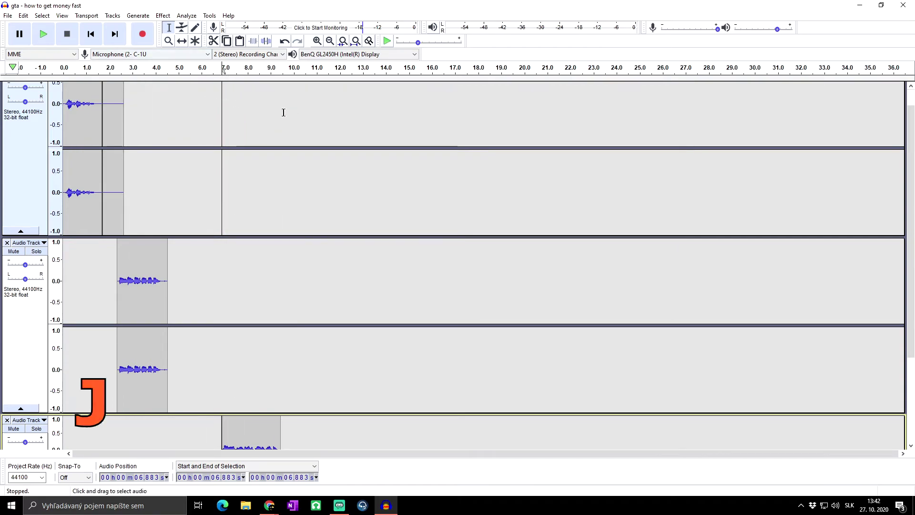
pyautogui.click(124, 432)
pyautogui.scroll(1, 139, 134)
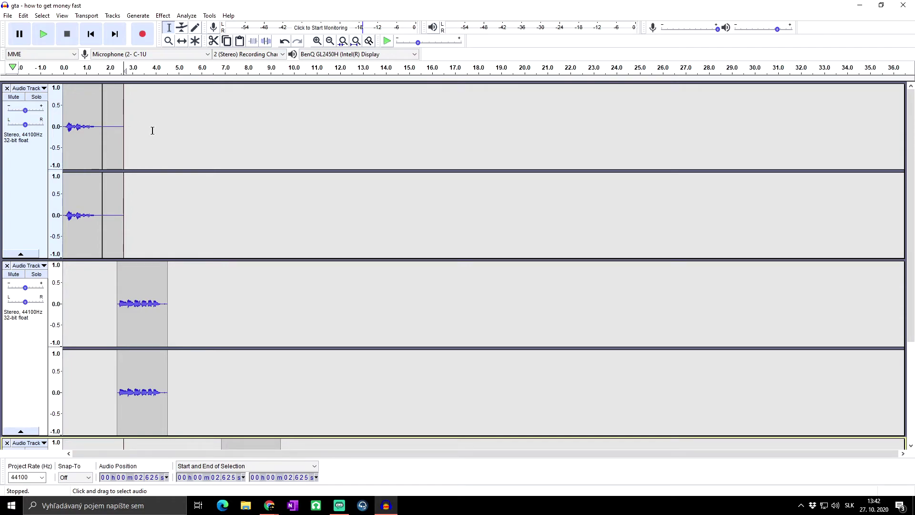
pyautogui.click(76, 128)
pyautogui.press('k')
pyautogui.click(125, 276)
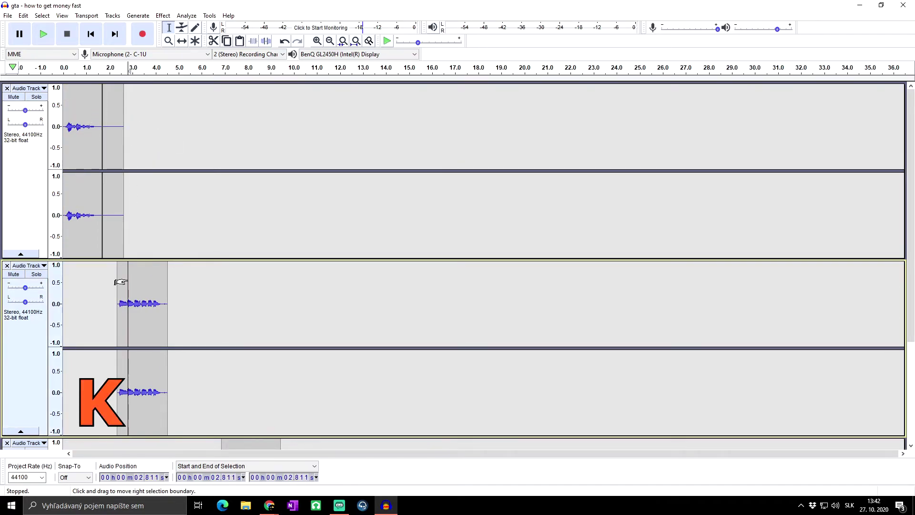
pyautogui.click(167, 171)
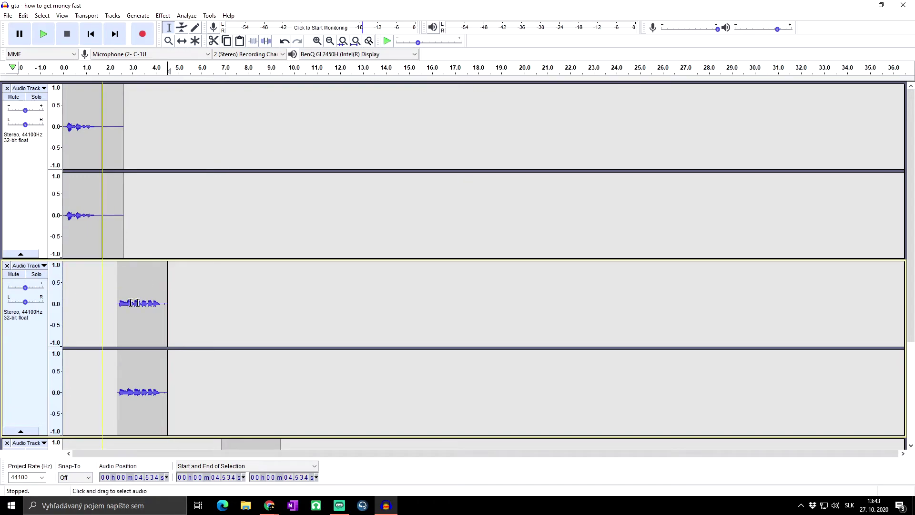
# Step: Place the cursor at the end of the third track's clip, at about 9.42 s
pyautogui.scroll(-2, 153, 288)
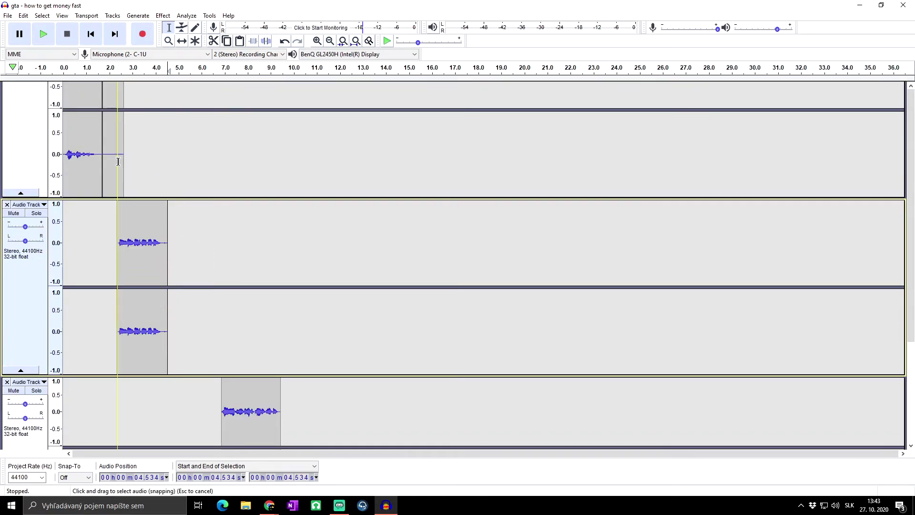
pyautogui.scroll(2, 118, 162)
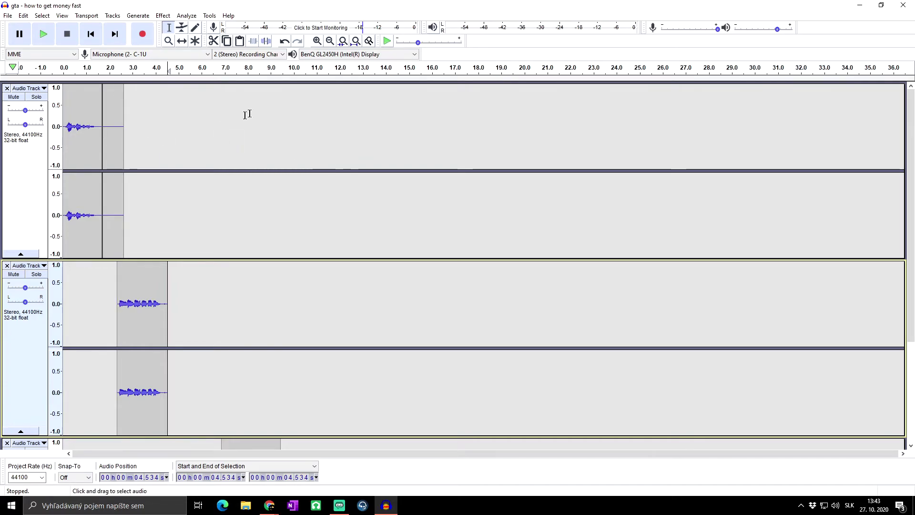
pyautogui.scroll(-5, 320, 218)
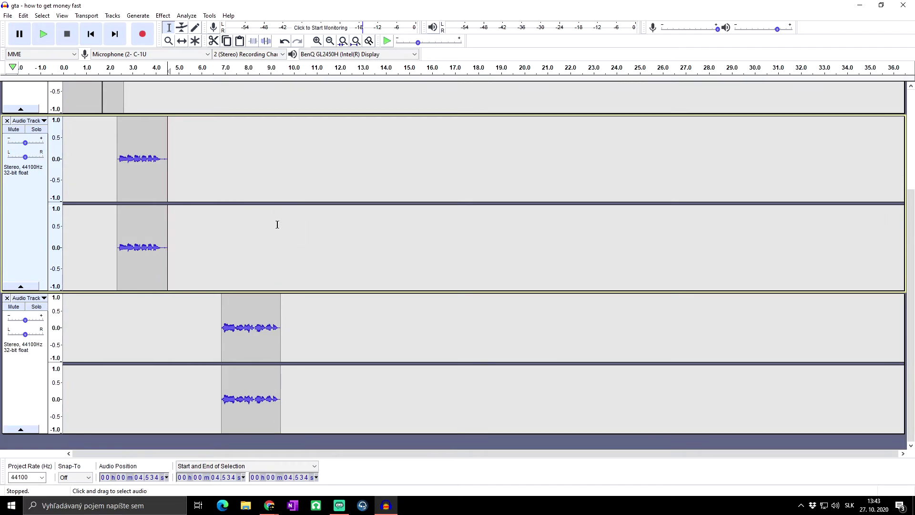
pyautogui.scroll(5, 277, 224)
pyautogui.scroll(-5, 264, 245)
pyautogui.click(280, 315)
pyautogui.scroll(5, 299, 195)
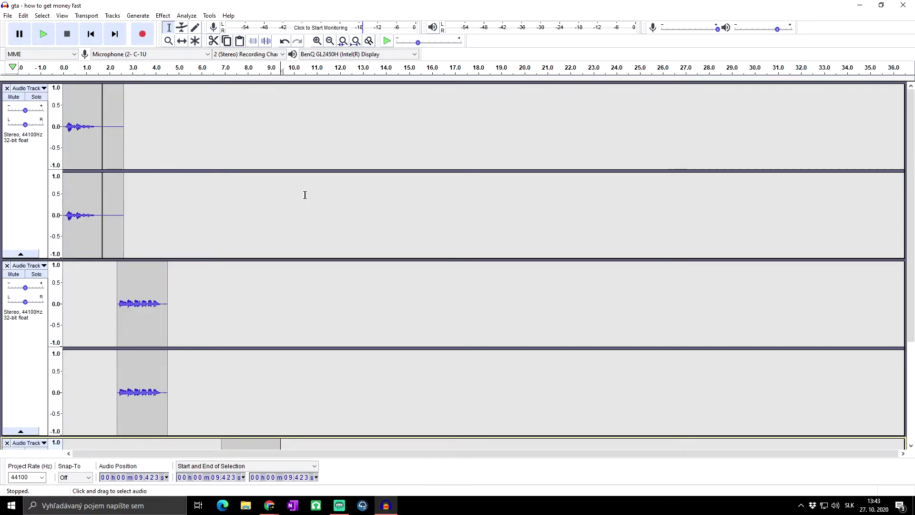
# Step: Jump the cursor to the start of the project and to its end at about 9.42 s
pyautogui.press('Home')
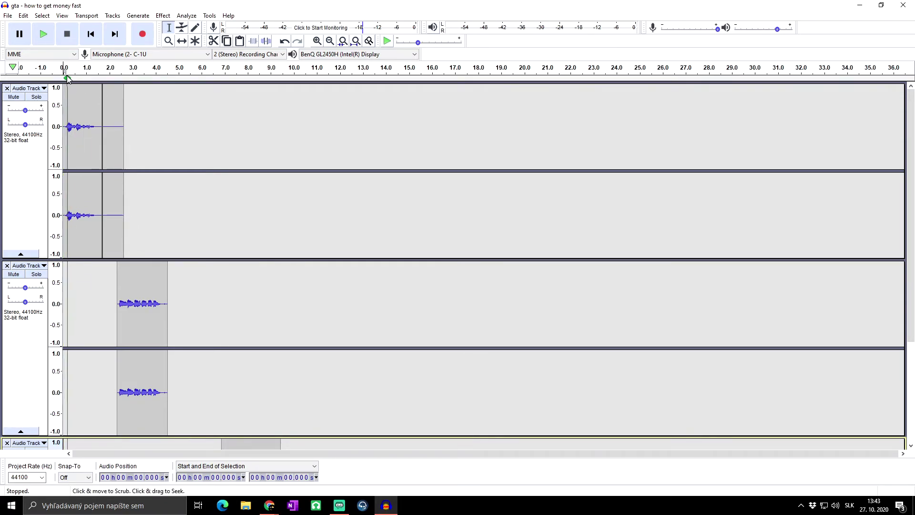
pyautogui.click(280, 143)
pyautogui.scroll(-3, 401, 181)
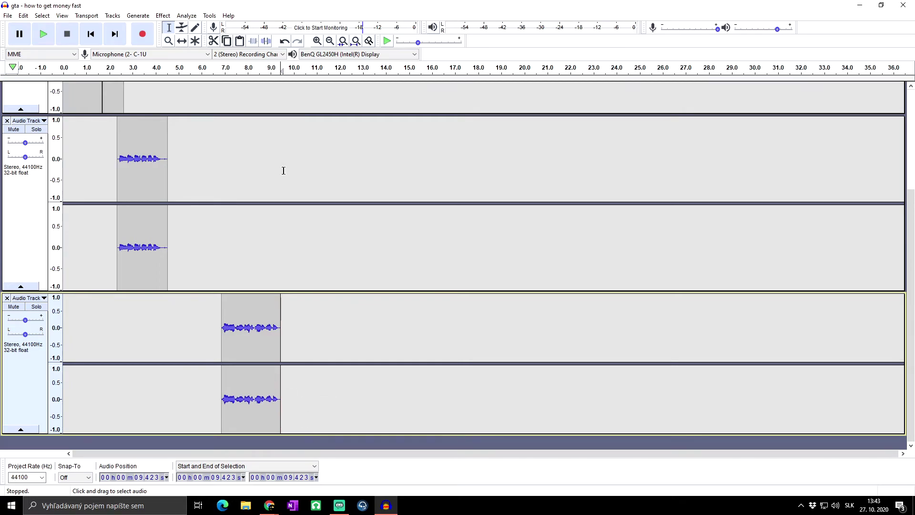
# Step: With the cursor at about 4.61 s in the third track, mute all tracks and unmute them again
pyautogui.click(171, 229)
pyautogui.scroll(5, 152, 248)
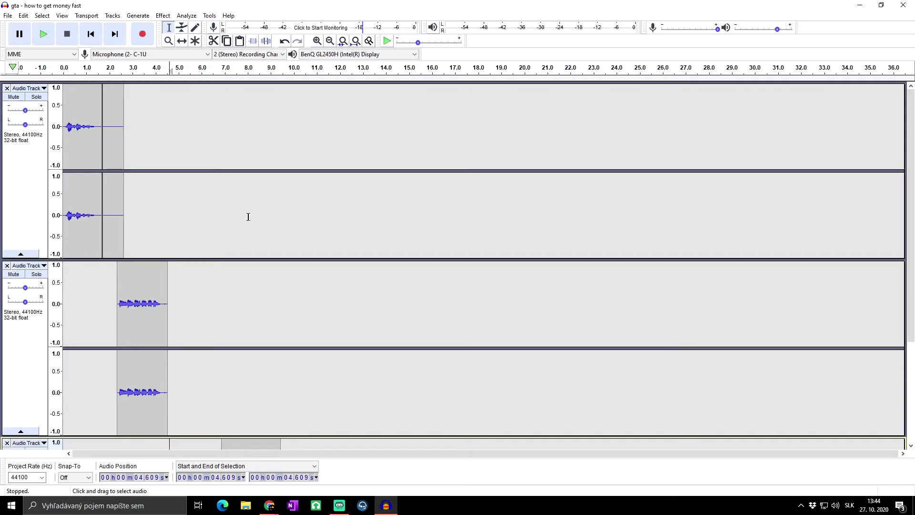
pyautogui.hotkey('ctrl', 'u')
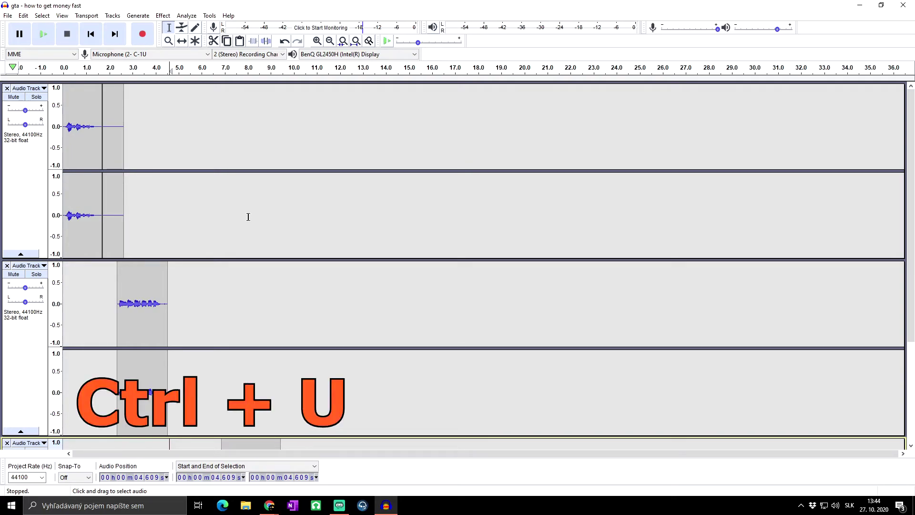
pyautogui.scroll(-3, 210, 200)
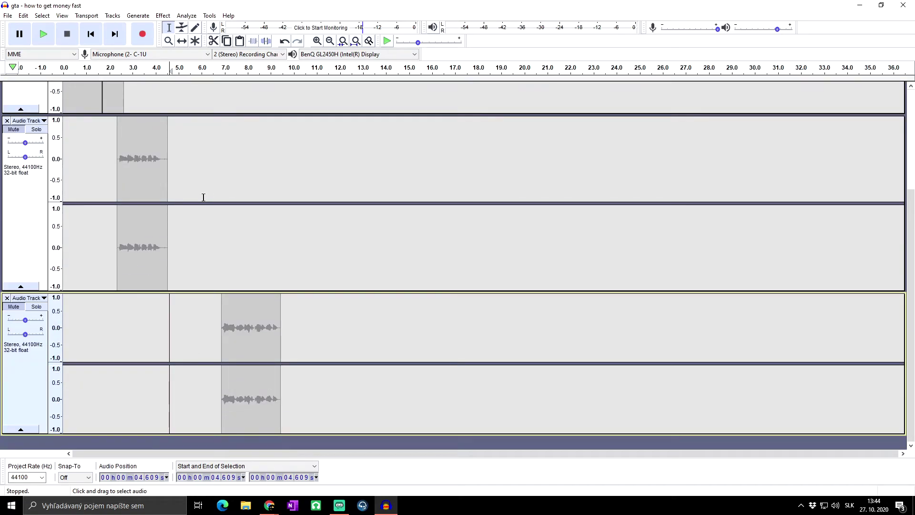
pyautogui.hotkey('ctrl', 'shift', 'u')
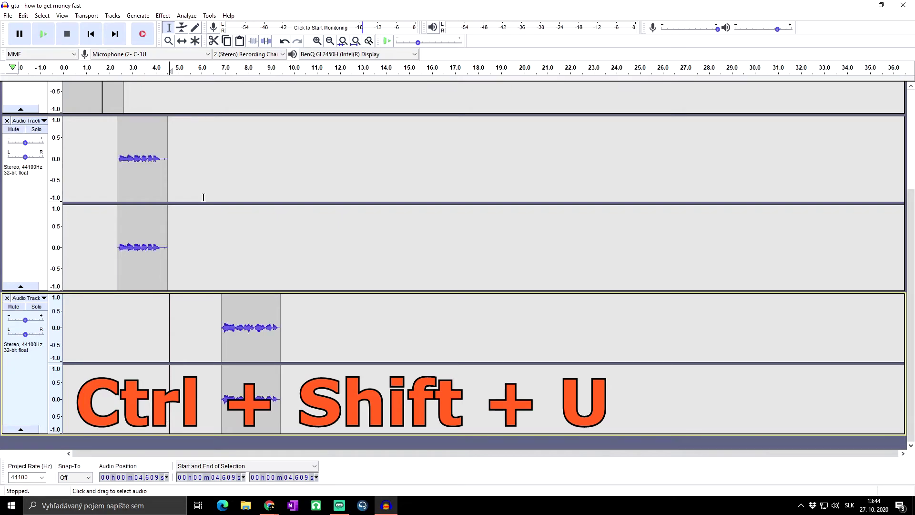
pyautogui.scroll(3, 202, 193)
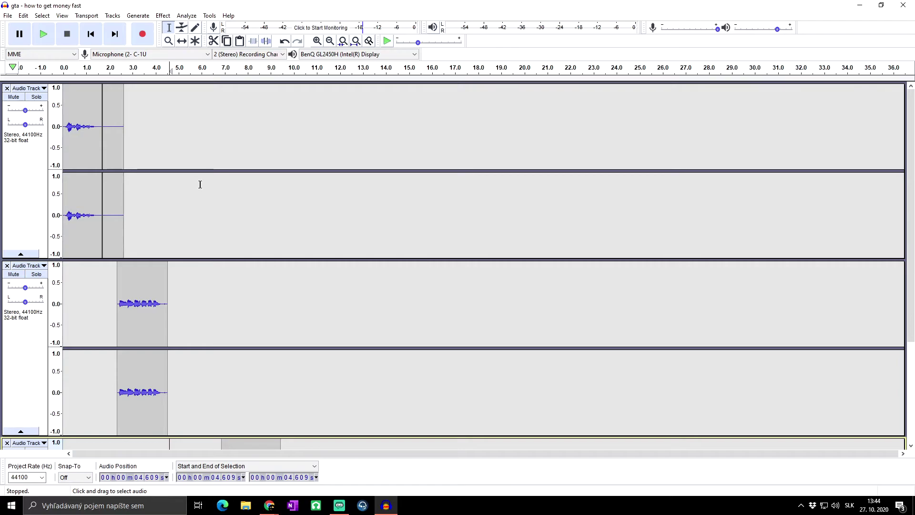
# Step: With the cursor at about 3.20 s in the third track, mute the selected track and unmute it again
pyautogui.scroll(-3, 201, 185)
pyautogui.click(138, 334)
pyautogui.hotkey('ctrl', 'alt', 'u')
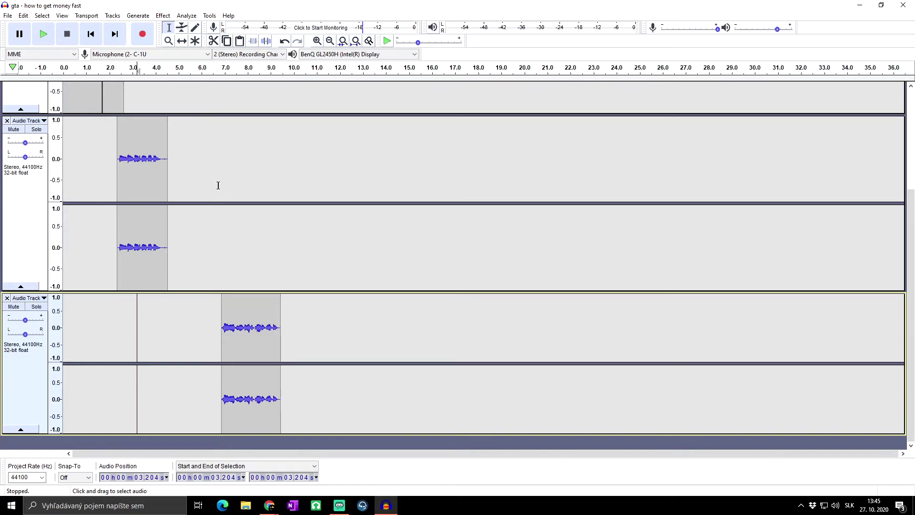
pyautogui.hotkey('ctrl', 'alt', 'shift', 'u')
# Step: Switch the project window to full screen and back to the normal window
pyautogui.press('F11')
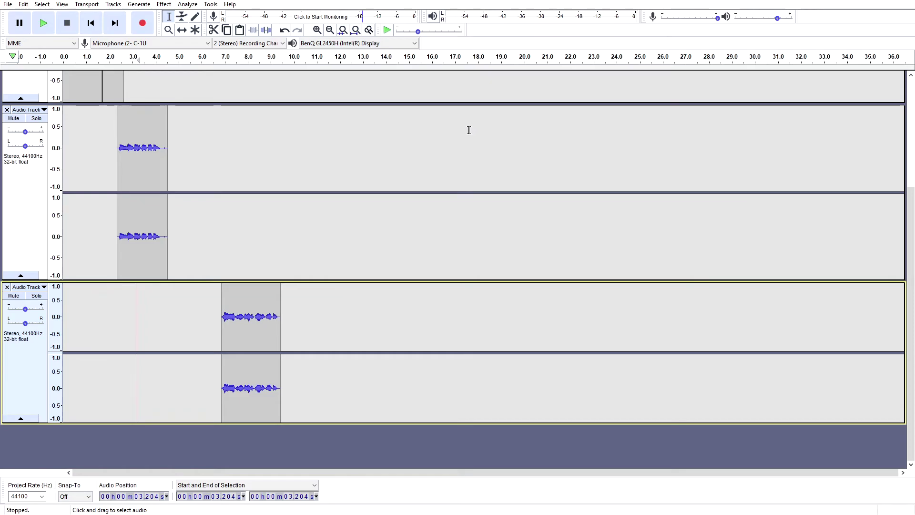
pyautogui.press('F11')
pyautogui.moveTo(281, 215); pyautogui.dragTo(234, 214)
pyautogui.scroll(3, 178, 106)
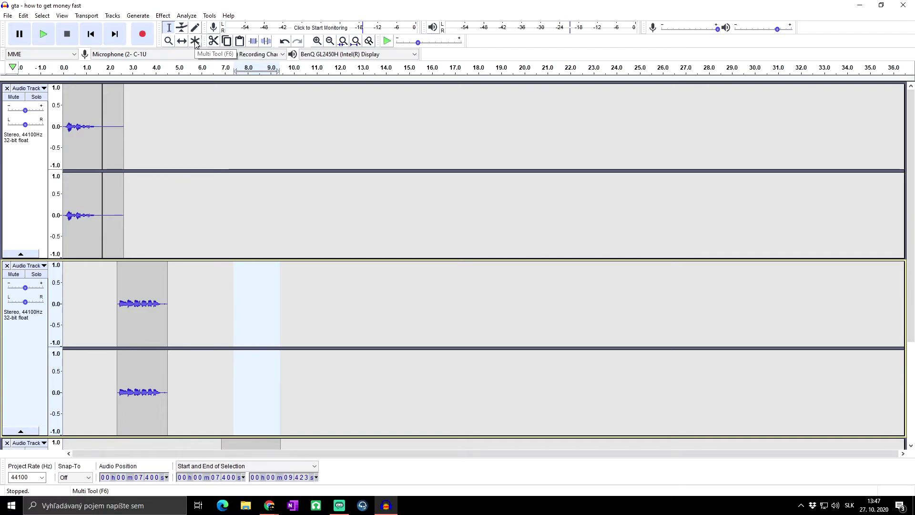
pyautogui.hotkey('ctrl', 'z')
# Step: Delete the third track's audio from about 8.14 to 9.42 s, and its remaining clip by selecting about 6.37 to 8.58 s
pyautogui.scroll(-5, 275, 316)
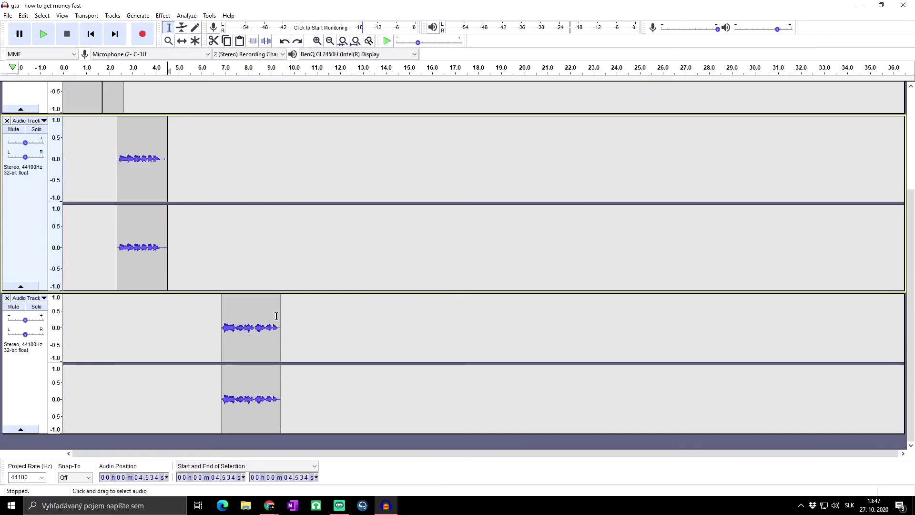
pyautogui.moveTo(281, 312); pyautogui.dragTo(251, 319)
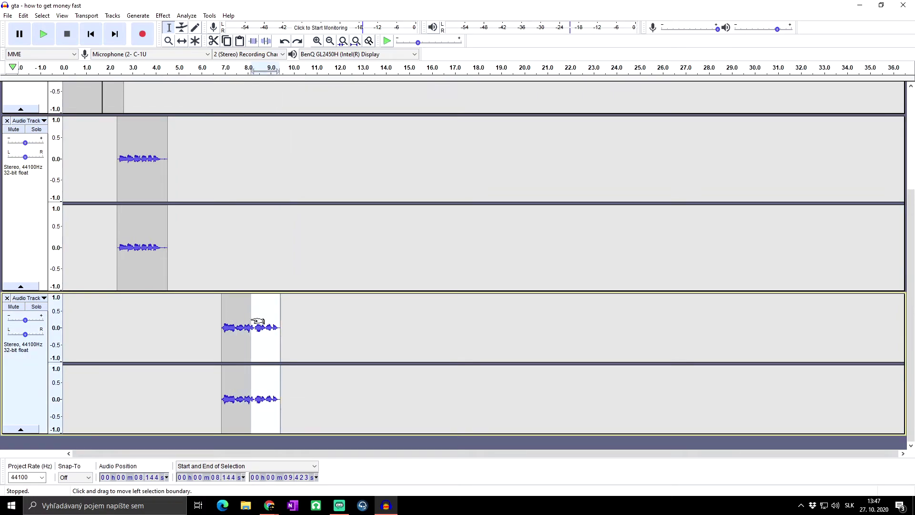
pyautogui.press('BackSpace')
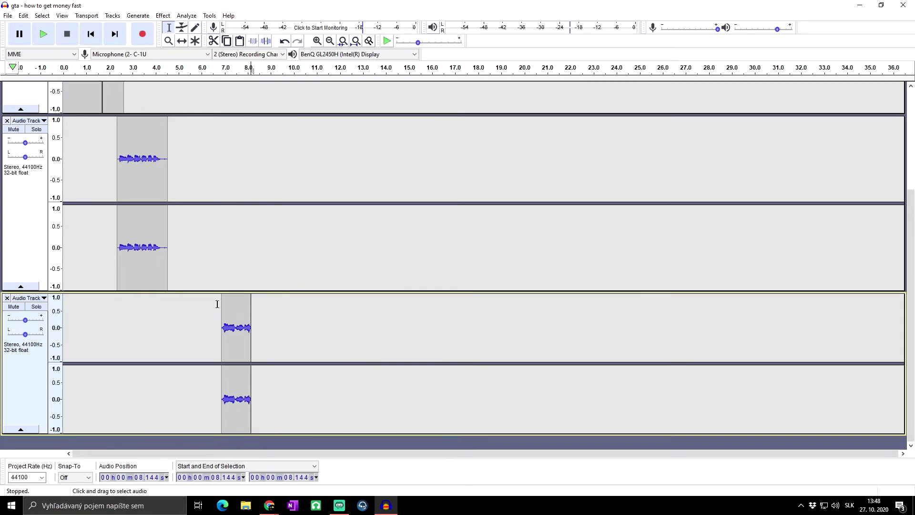
pyautogui.moveTo(261, 313); pyautogui.dragTo(210, 316)
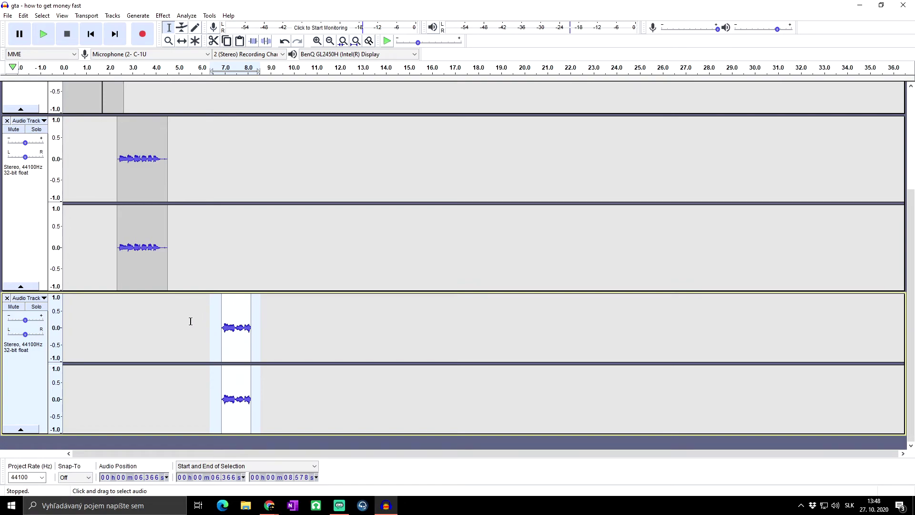
pyautogui.press('Delete')
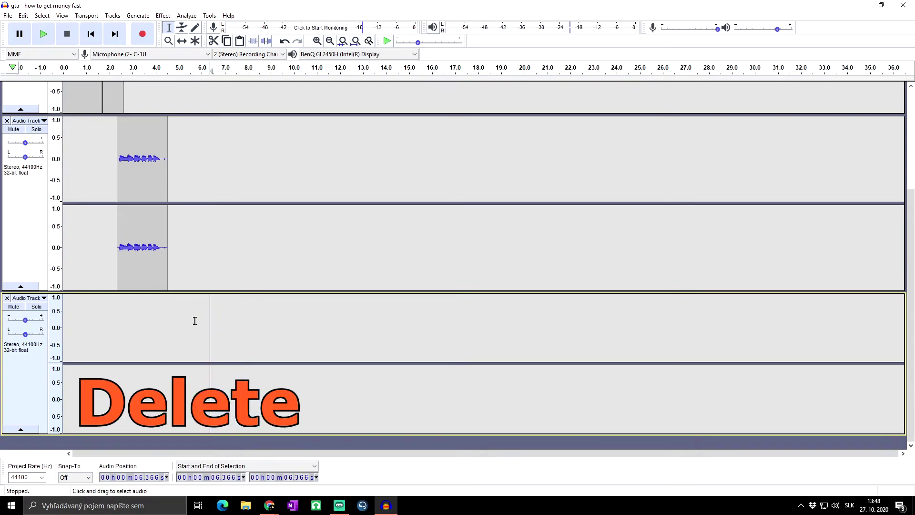
# Step: Place the cursor at about 9.70 s in the middle track and select from there back to the track's start
pyautogui.click(136, 232)
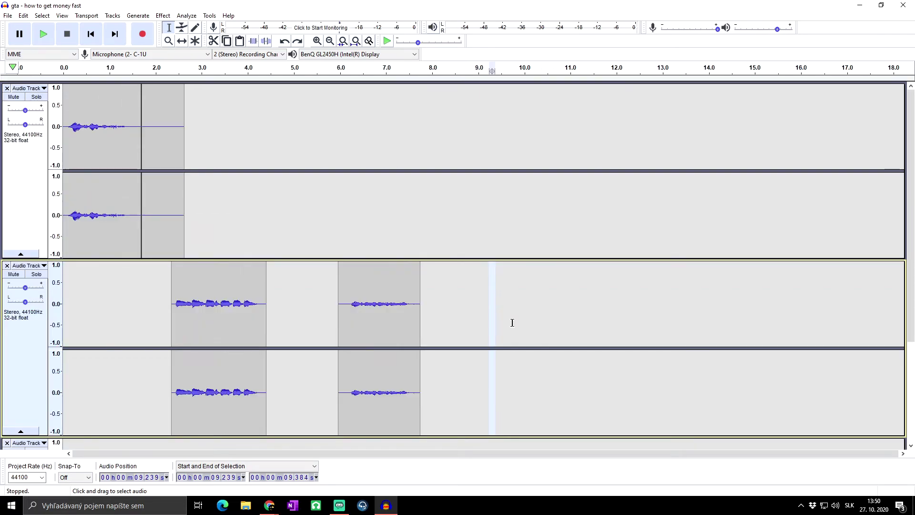
pyautogui.click(511, 310)
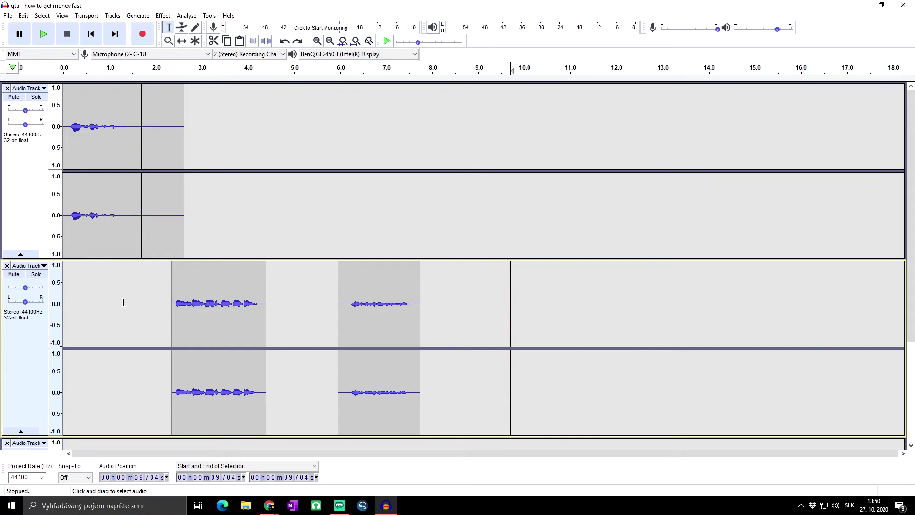
pyautogui.hotkey('shift', 'Home')
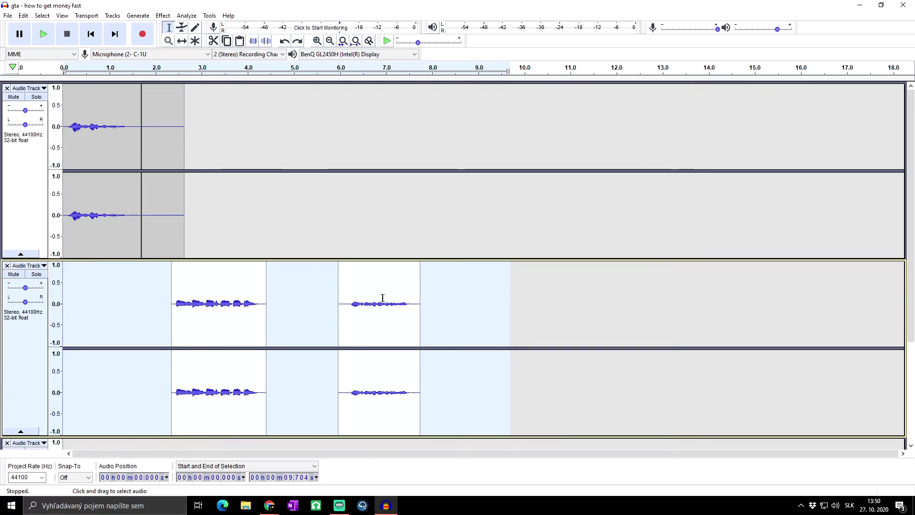
# Step: Place the cursor near the middle track's start, at about 0.26 s, and select from there to the track's end
pyautogui.click(74, 287)
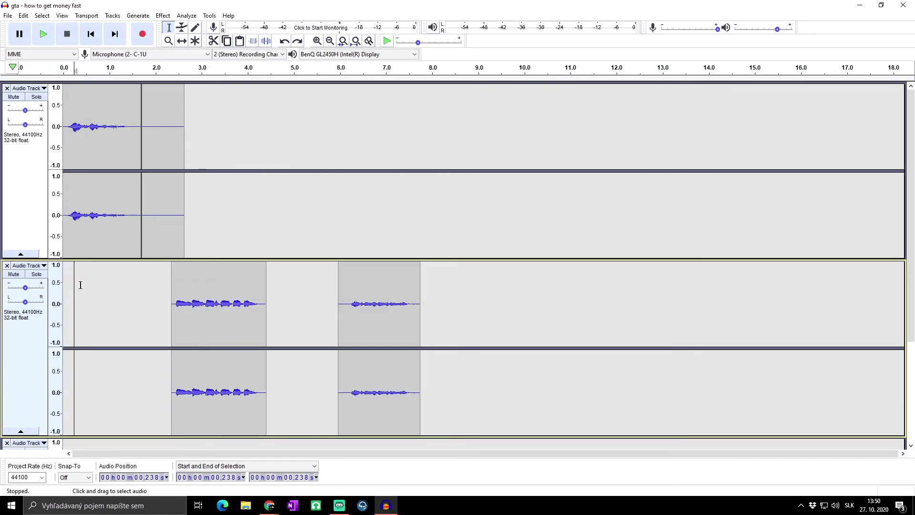
pyautogui.click(77, 285)
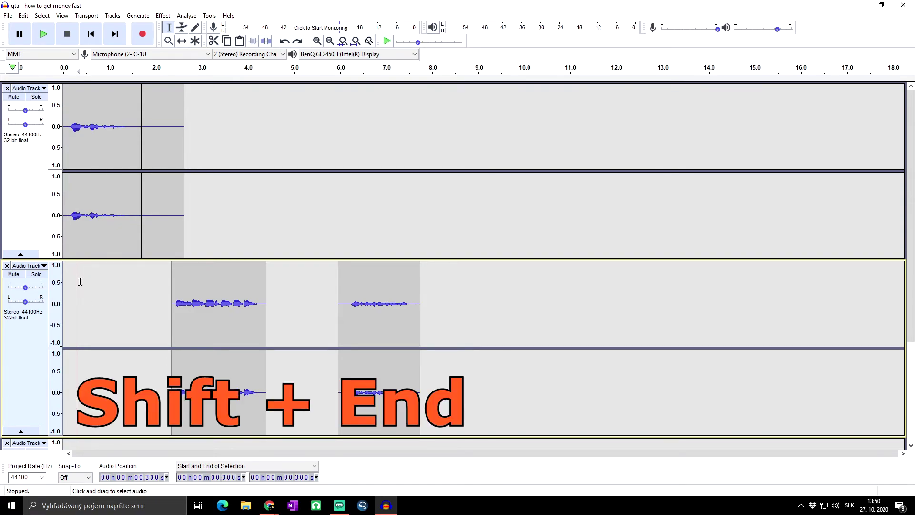
pyautogui.hotkey('shift', 'End')
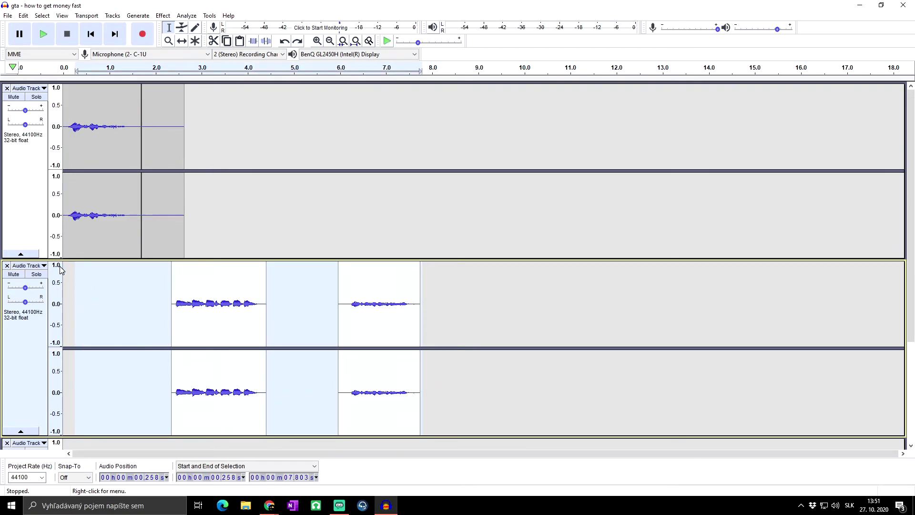
# Step: Extend the middle track's selection back to 0 s and forward to about 14.86 s
pyautogui.press('shift')
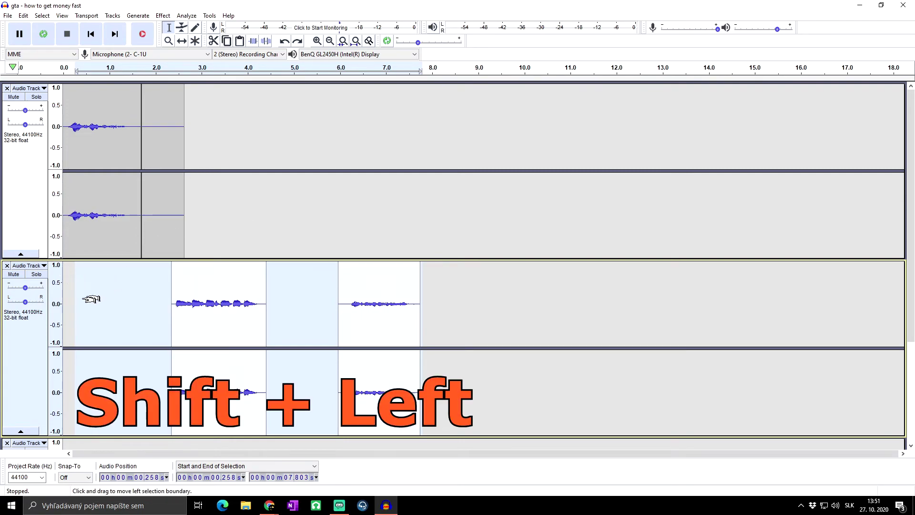
pyautogui.hotkey('shift', 'Left')
pyautogui.hotkey('shift', 'Home')
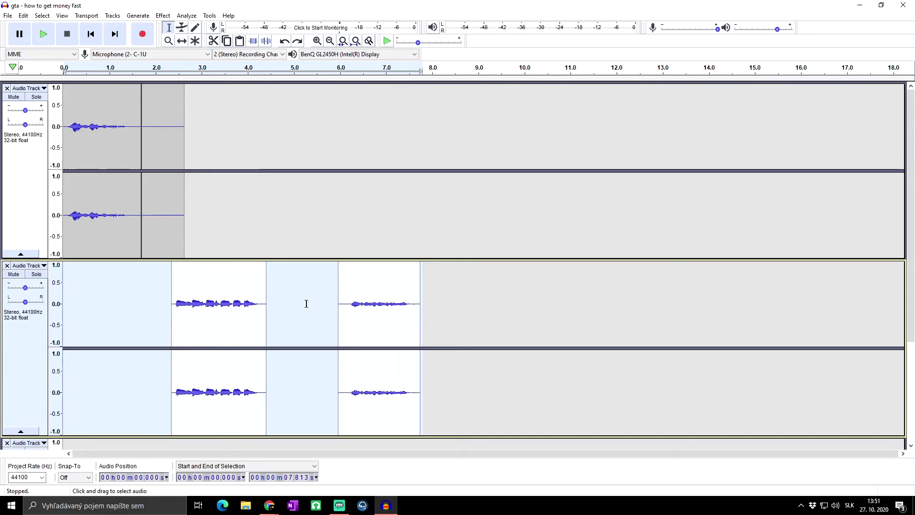
pyautogui.hotkey('shift', 'Right')
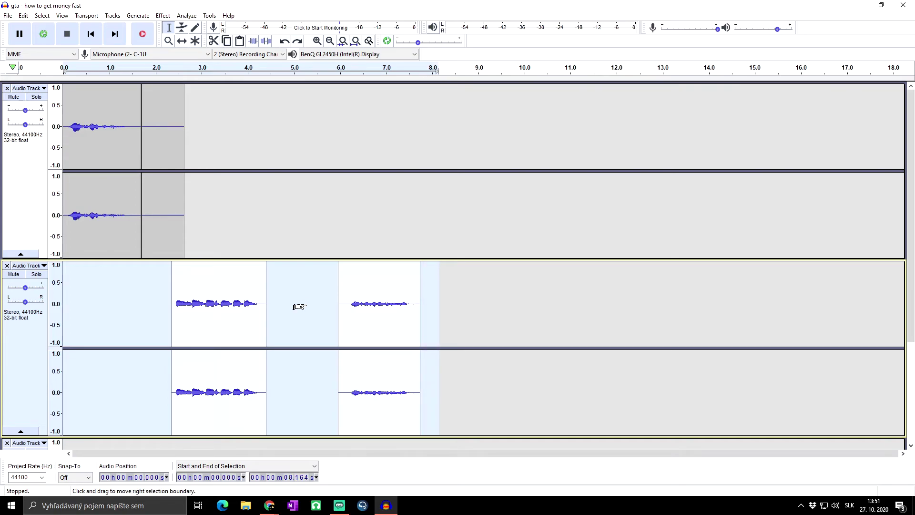
pyautogui.hotkey('shift', 'Right')
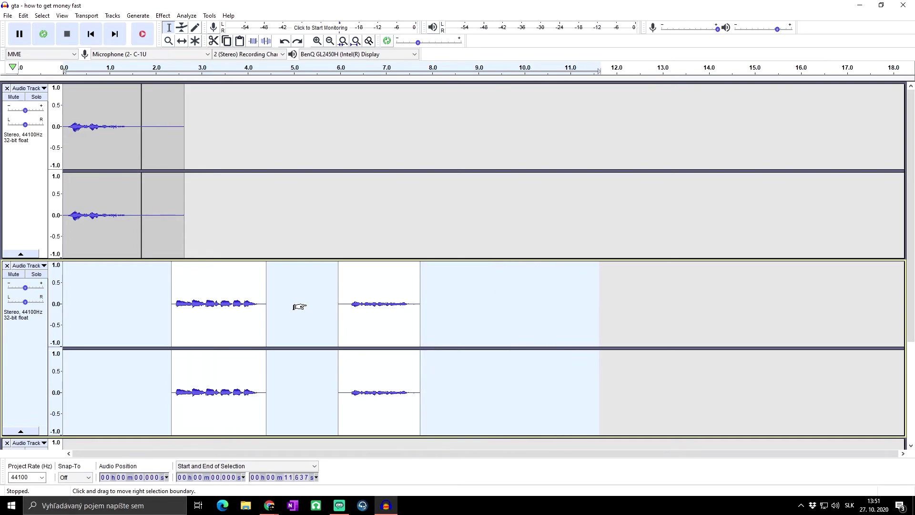
pyautogui.hotkey('shift', 'Right')
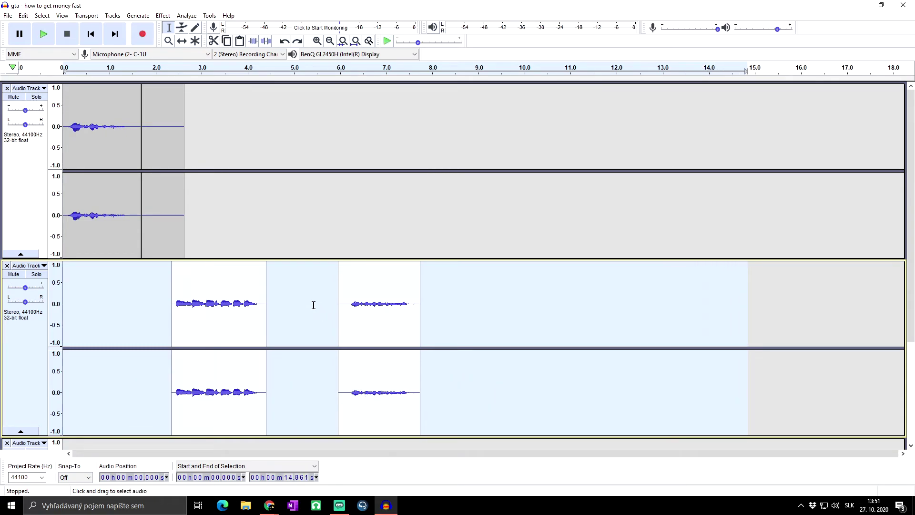
# Step: Contract the middle track's selection from both ends so it spans about 2.06 to 8.02 s
pyautogui.hotkey('ctrl', 'shift', 'Left')
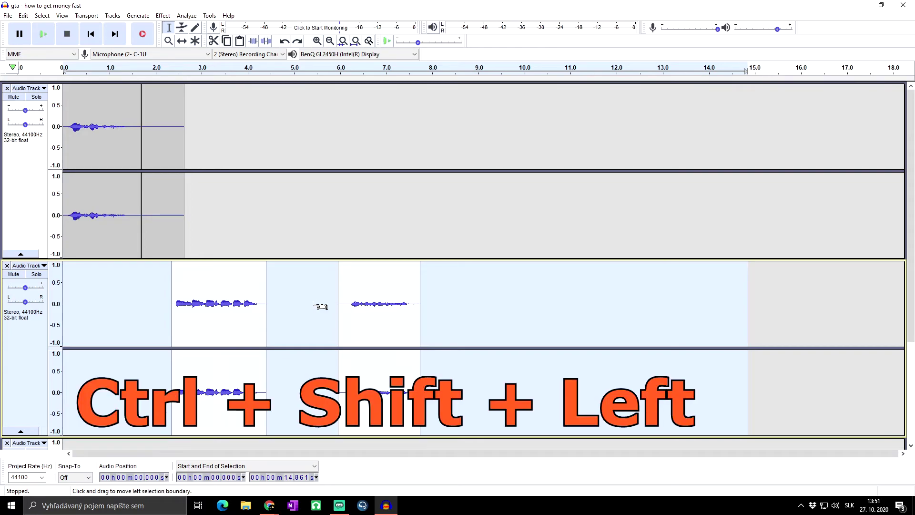
pyautogui.hotkey('ctrl', 'shift', 'Left')
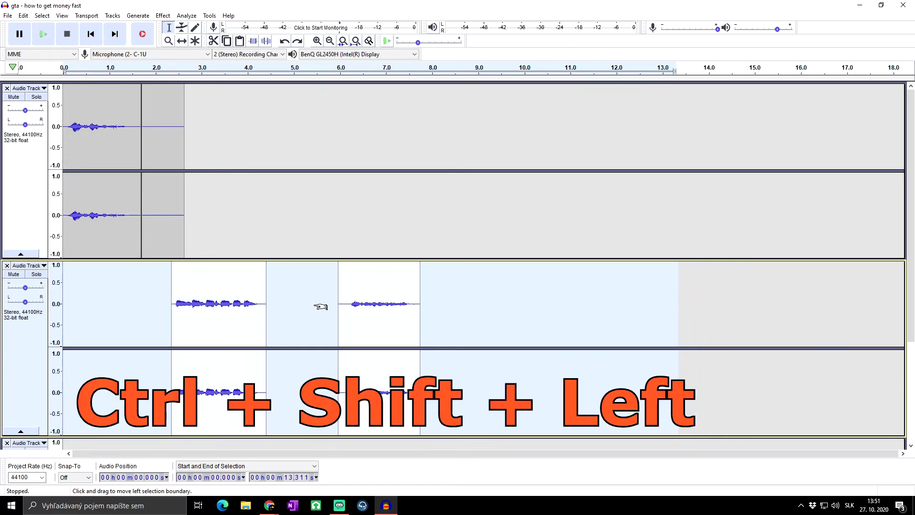
pyautogui.hotkey('ctrl', 'shift', 'Left')
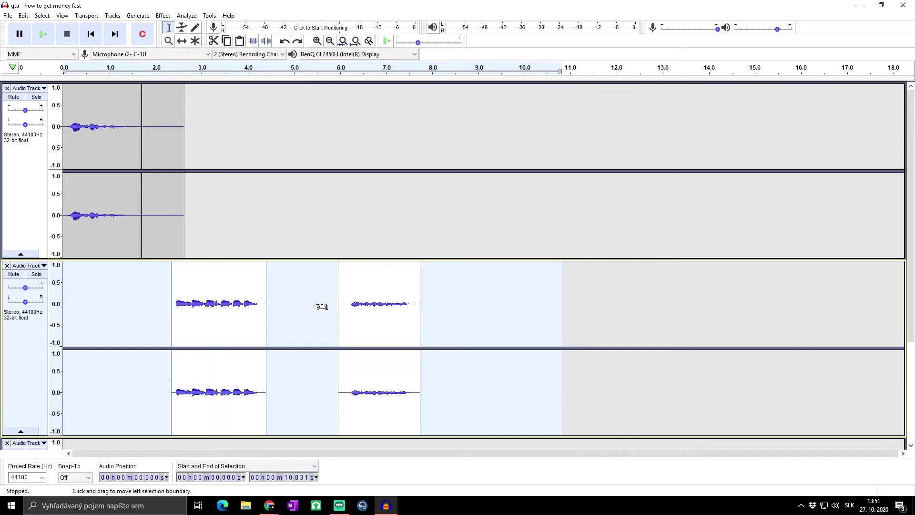
pyautogui.hotkey('ctrl', 'shift', 'Left')
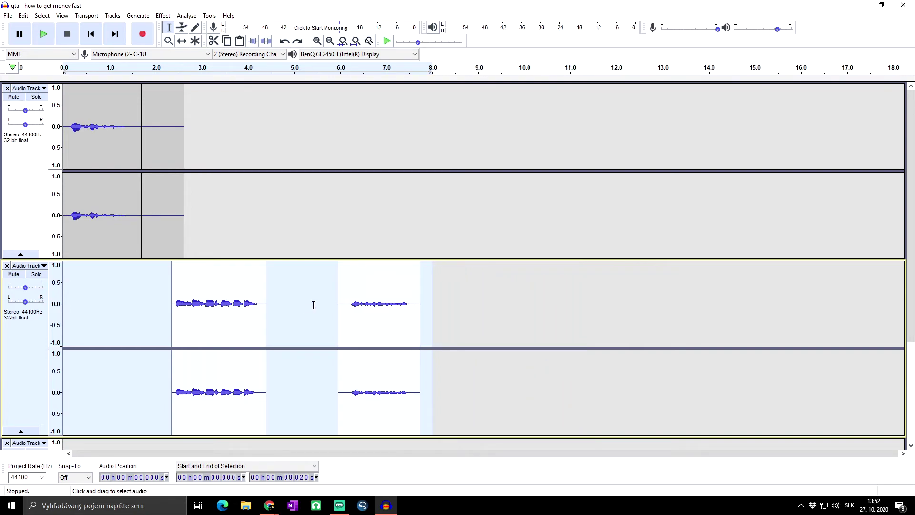
pyautogui.hotkey('ctrl', 'shift', 'Right')
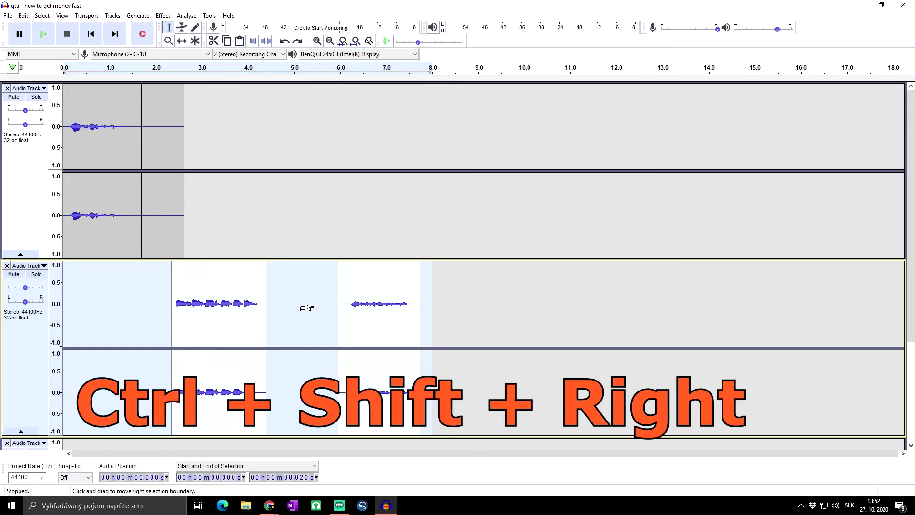
pyautogui.hotkey('ctrl', 'shift', 'Right')
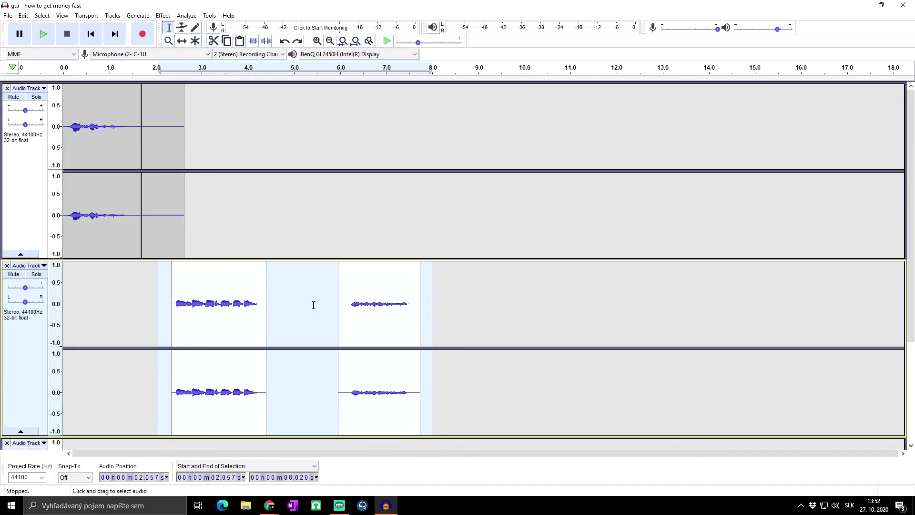
# Step: Place the cursor at about 3.34 s in the middle track and move the track focus up and down between the tracks
pyautogui.scroll(-3, 313, 305)
pyautogui.click(216, 293)
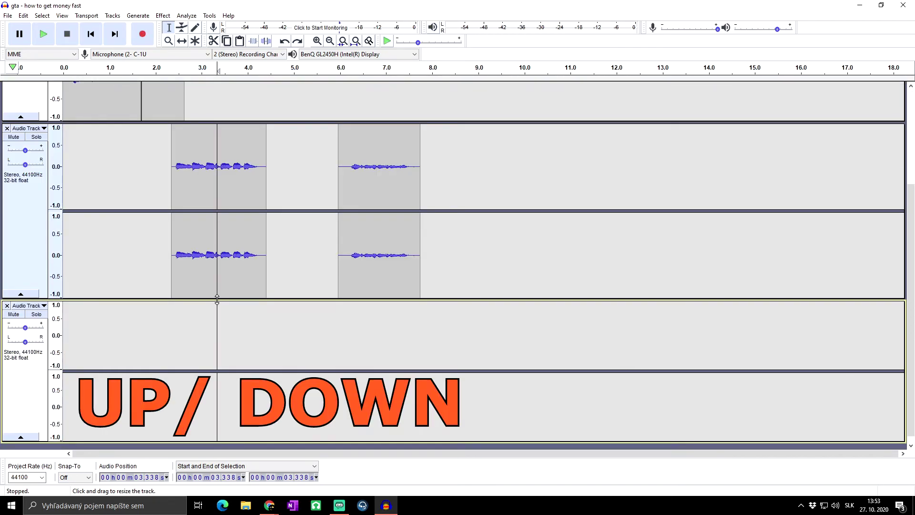
pyautogui.scroll(3, 217, 299)
pyautogui.scroll(-3, 217, 299)
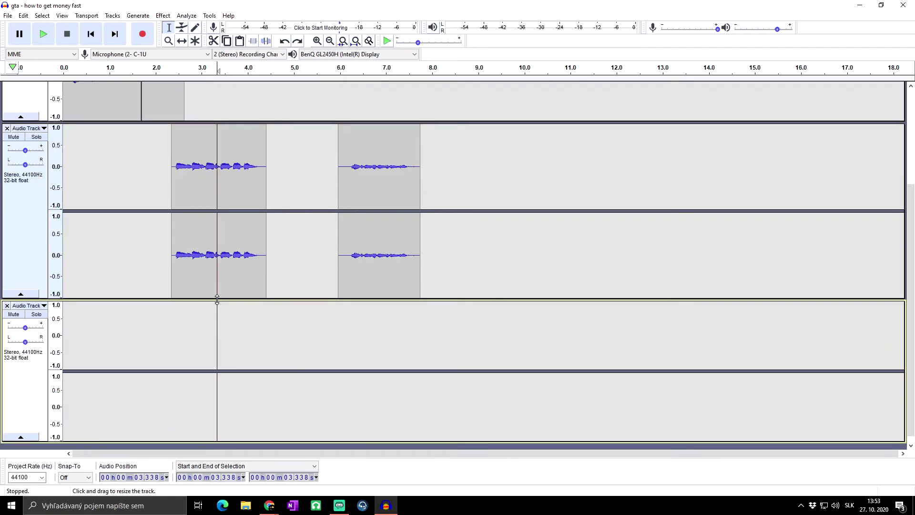
pyautogui.scroll(3, 217, 299)
# Step: Extend the track selection down from the upper track at about 4.33 s, and up from the middle track at about 1.39 s
pyautogui.click(264, 134)
pyautogui.hotkey('shift', 'Down')
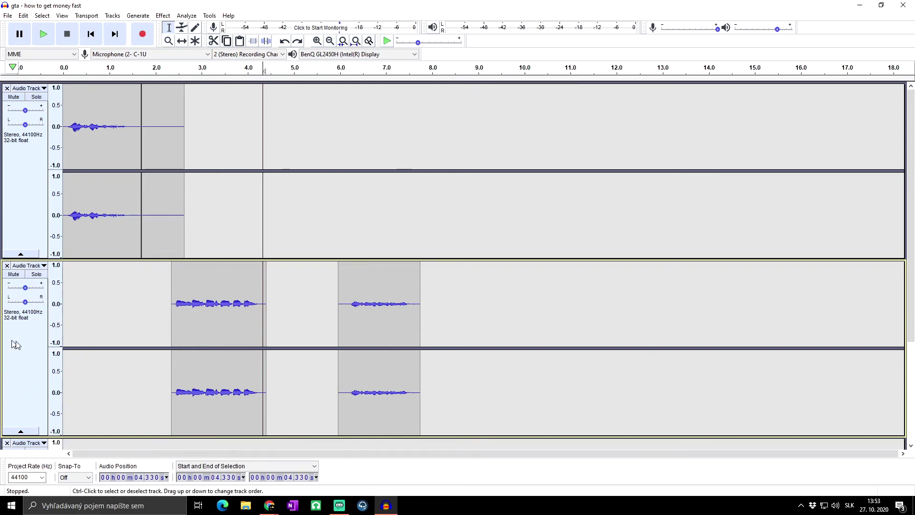
pyautogui.click(127, 315)
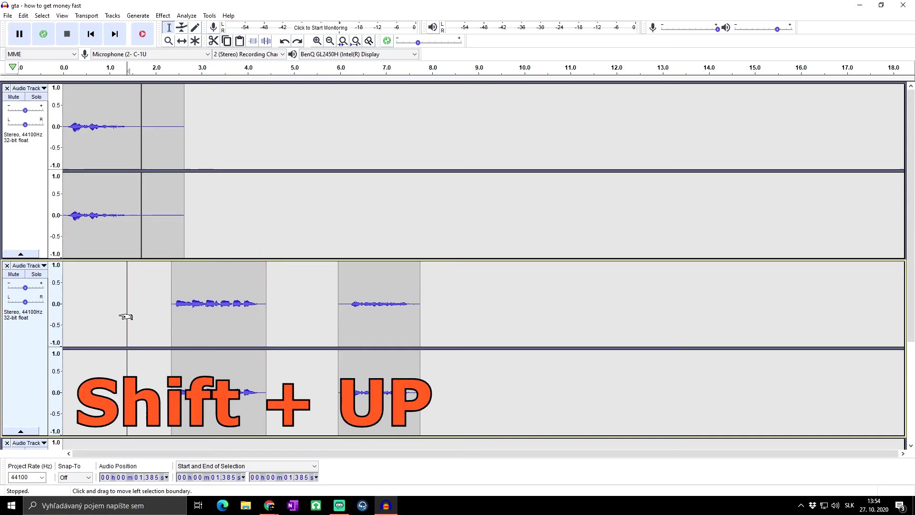
pyautogui.hotkey('shift', 'Up')
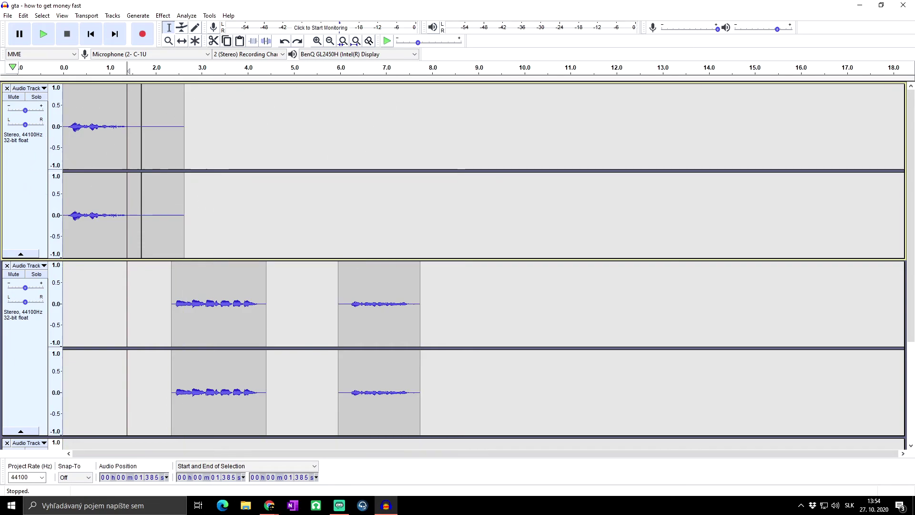
# Step: Place the cursor at about 5.27 s in the upper track and toggle the focused track's selection
pyautogui.click(306, 216)
pyautogui.press('Return')
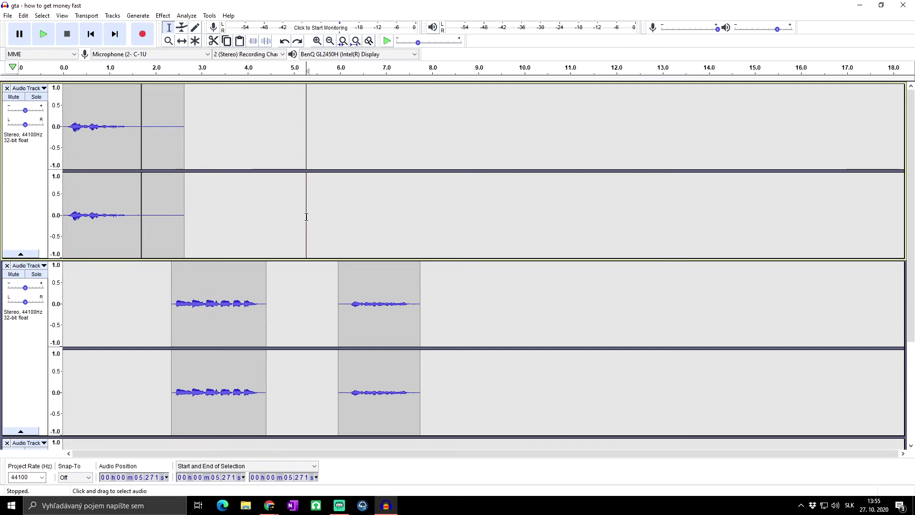
# Step: Place the cursor at about 6.76 s in the upper track and nudge it back in small increments past about 6.49 s
pyautogui.moveTo(300, 219); pyautogui.dragTo(368, 194)
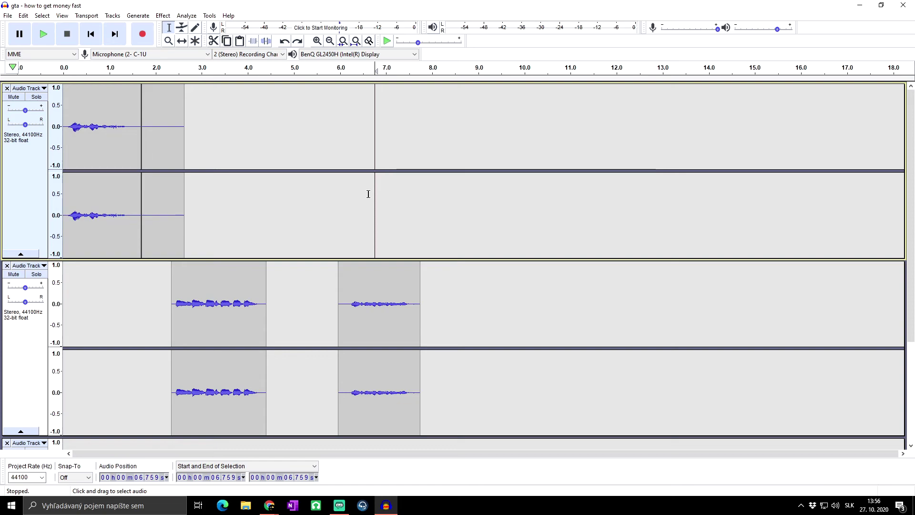
pyautogui.press('Left')
pyautogui.press('Left')
pyautogui.press('Left')
pyautogui.press('Left')
pyautogui.press('Left')
pyautogui.press('Left')
pyautogui.press('Left')
pyautogui.press('Left')
pyautogui.press('Left')
pyautogui.press('Left')
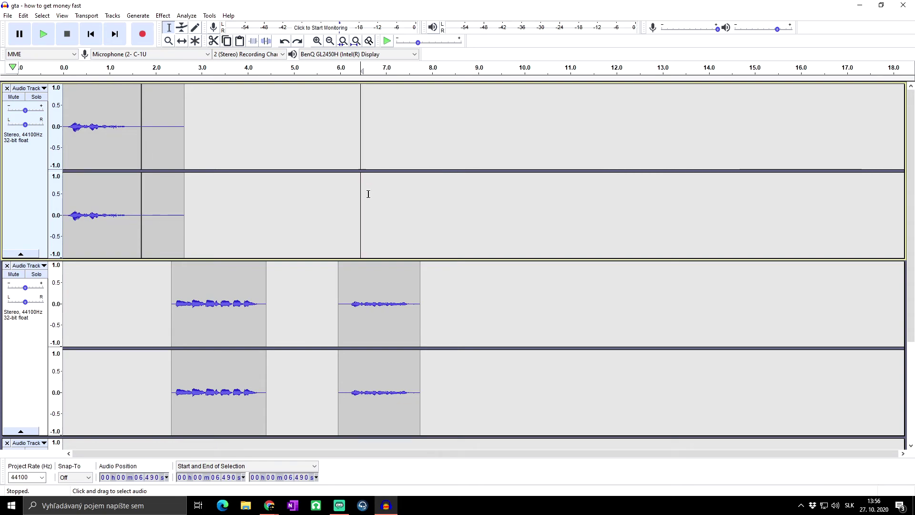
pyautogui.press('Left')
pyautogui.press('Left')
pyautogui.press('Left')
# Step: Nudge the cursor forward along the upper track to about 8.22 s
pyautogui.press('Right')
pyautogui.press('Right')
pyautogui.press('Right')
pyautogui.press('Right')
pyautogui.press('Right')
pyautogui.press('Right')
pyautogui.press('Right')
pyautogui.press('Right')
pyautogui.press('Right')
pyautogui.press('Right')
pyautogui.press('Right')
pyautogui.press('Right')
pyautogui.press('Right')
pyautogui.press('Right')
pyautogui.press('Right')
pyautogui.press('Right')
pyautogui.press('Right')
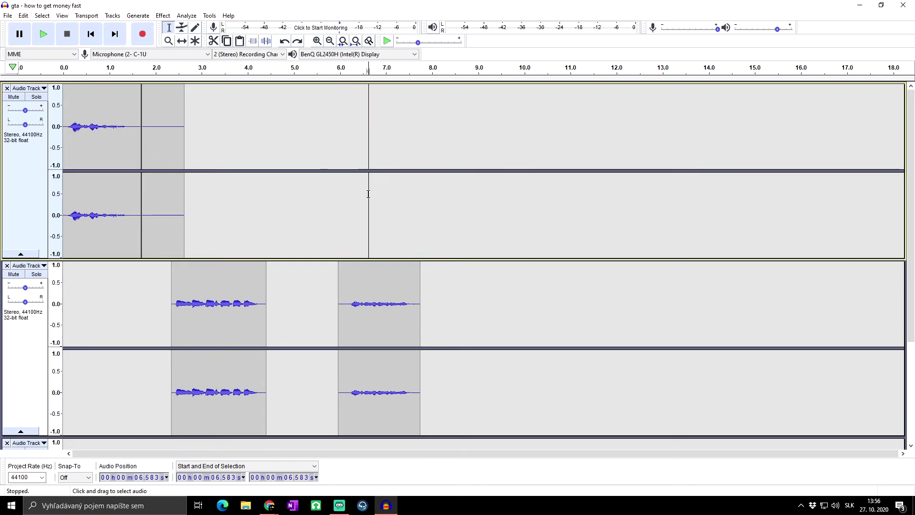
pyautogui.press('Right')
pyautogui.press('Right')
pyautogui.press('Right')
pyautogui.press('Right')
pyautogui.press('Right')
pyautogui.press('Right')
pyautogui.press('Right')
pyautogui.press('Right')
pyautogui.press('Right')
pyautogui.press('Right')
pyautogui.press('Right')
pyautogui.press('Right')
pyautogui.press('Right')
pyautogui.press('Right')
pyautogui.press('Right')
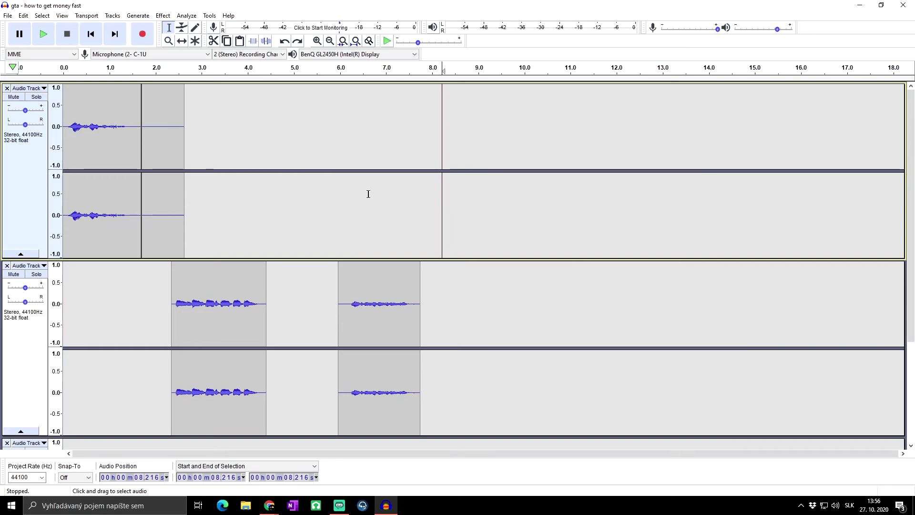
# Step: Move the cursor back along the upper track in one-second steps to about 4.22 s
pyautogui.press(',')
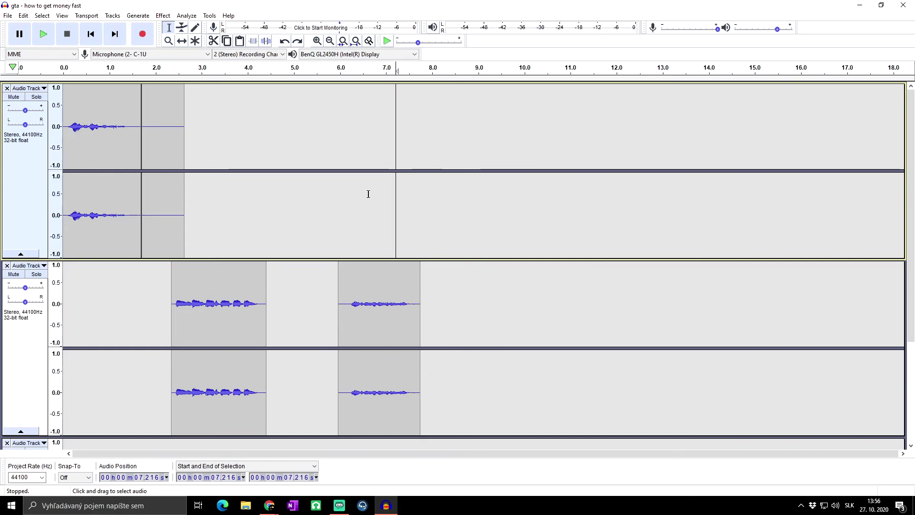
pyautogui.press(',')
pyautogui.press(',')
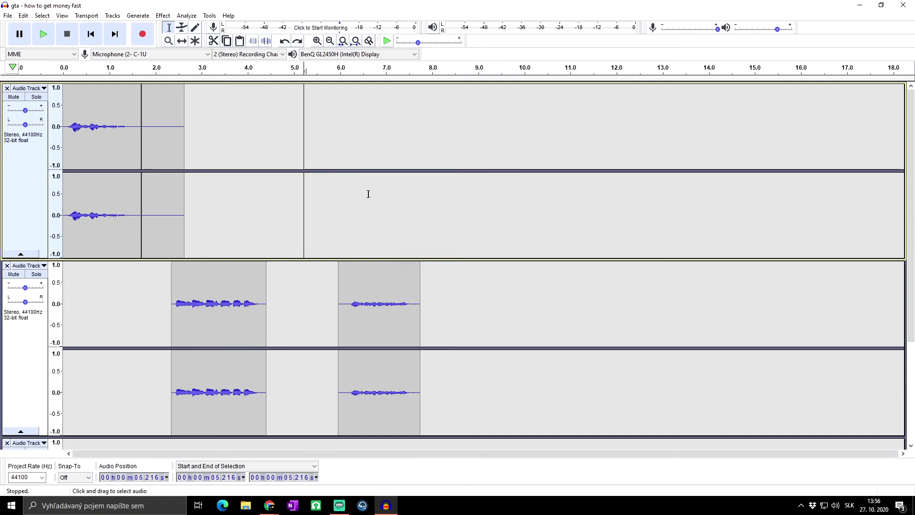
pyautogui.press(',')
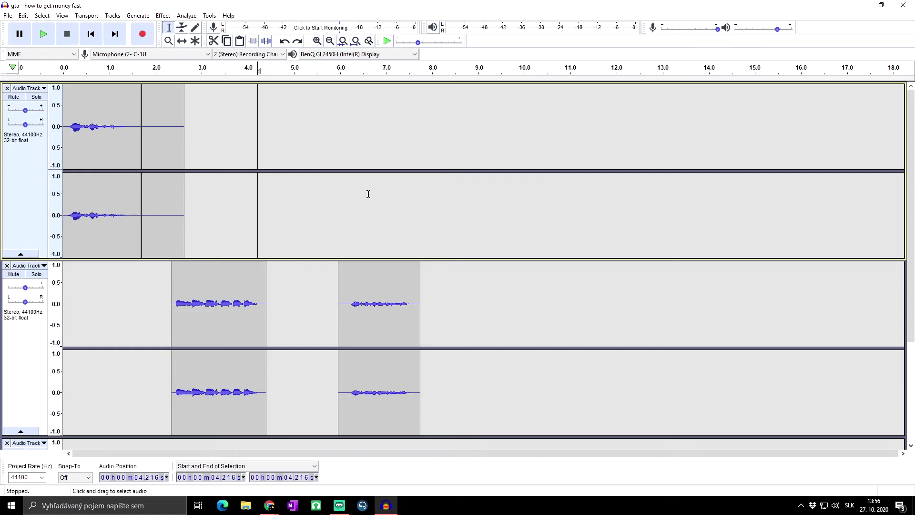
# Step: Move the cursor forward along the upper track in one-second steps, and back by one, to about 9.22 s
pyautogui.press('.')
pyautogui.press('.')
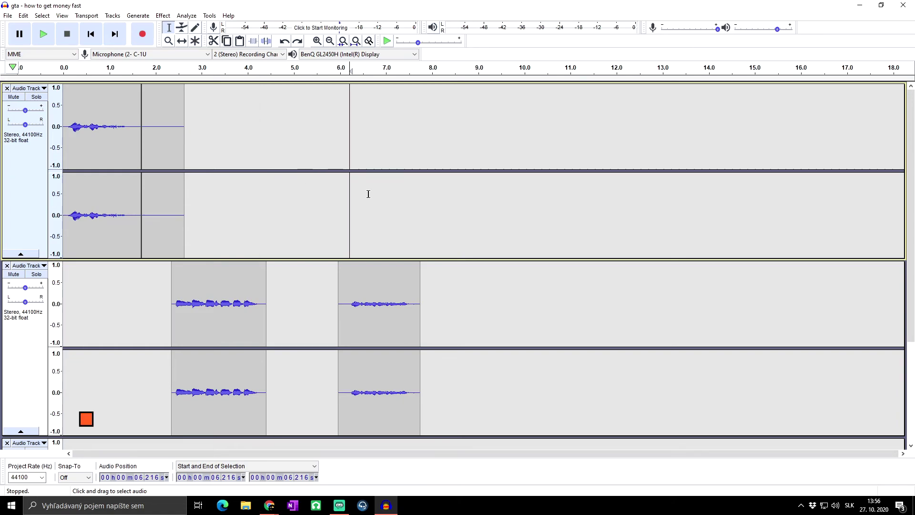
pyautogui.press('.')
pyautogui.press('.')
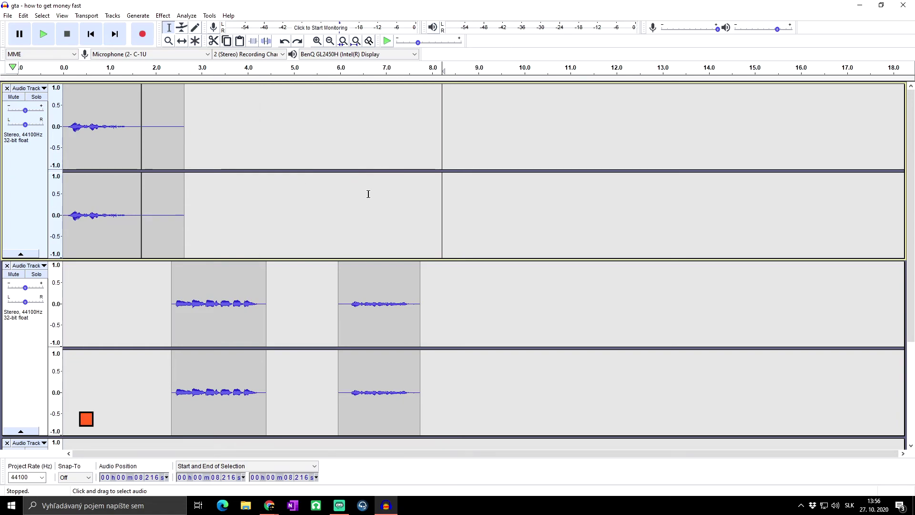
pyautogui.press('.')
pyautogui.press('.')
pyautogui.press(',')
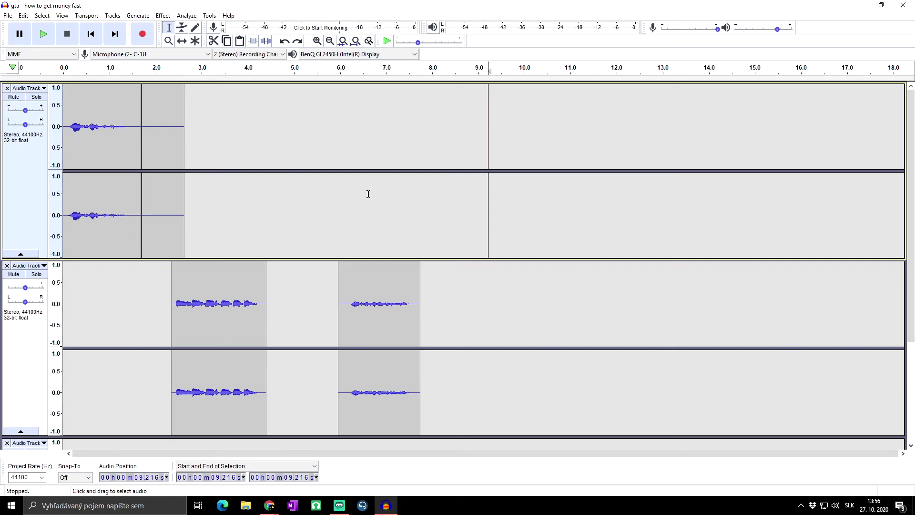
# Step: Make a long cursor jump forward to about 18.24 s, and a long jump back to about 3.24 s
pyautogui.hotkey('shift', '.')
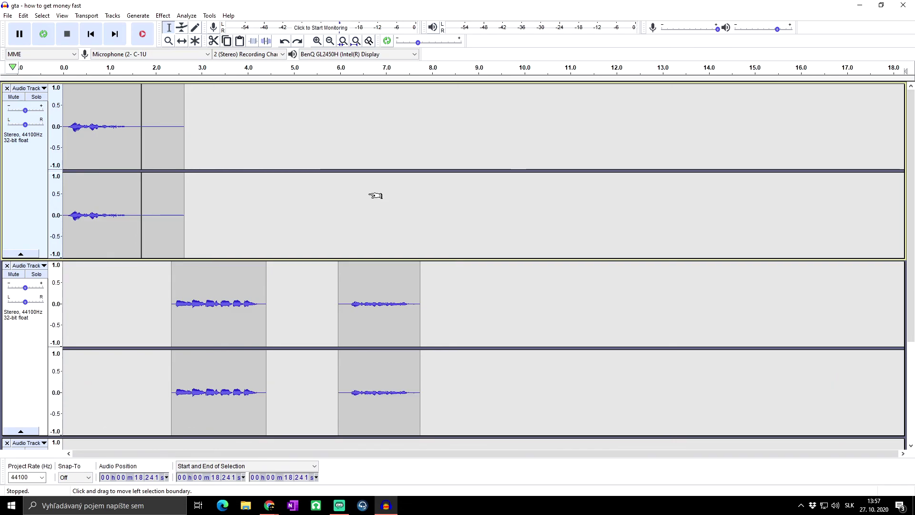
pyautogui.hotkey('shift', ',')
pyautogui.hotkey('shift', ',')
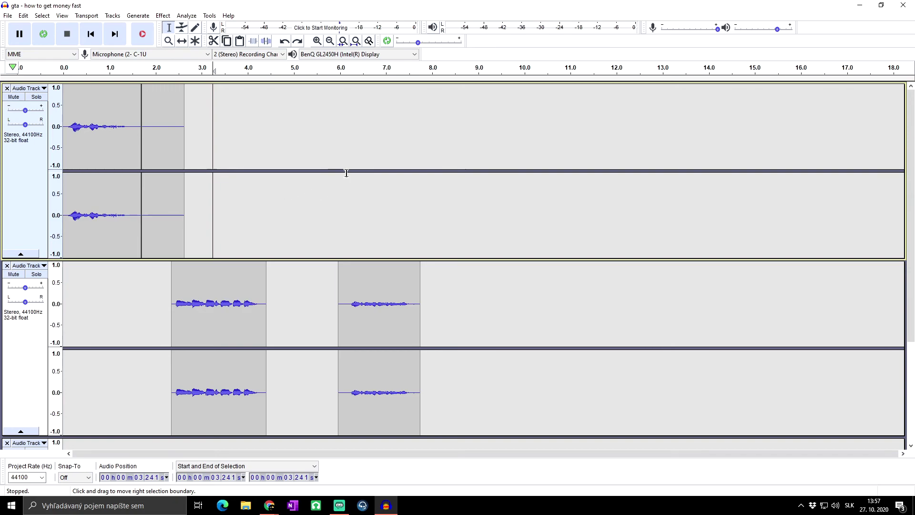
# Step: Place the cursor at about 4.28 s, open and dismiss the focused track's options menu, and place the cursor at about 5.28 s
pyautogui.click(260, 210)
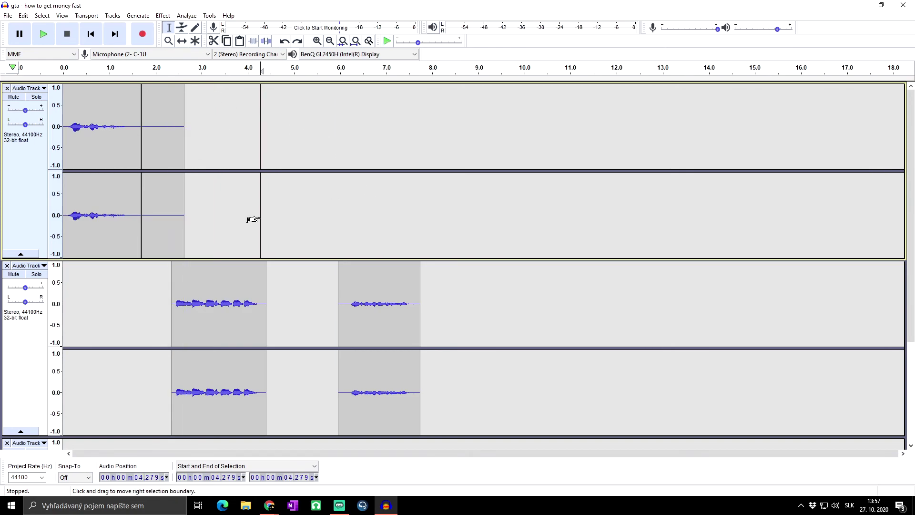
pyautogui.hotkey('shift', 'm')
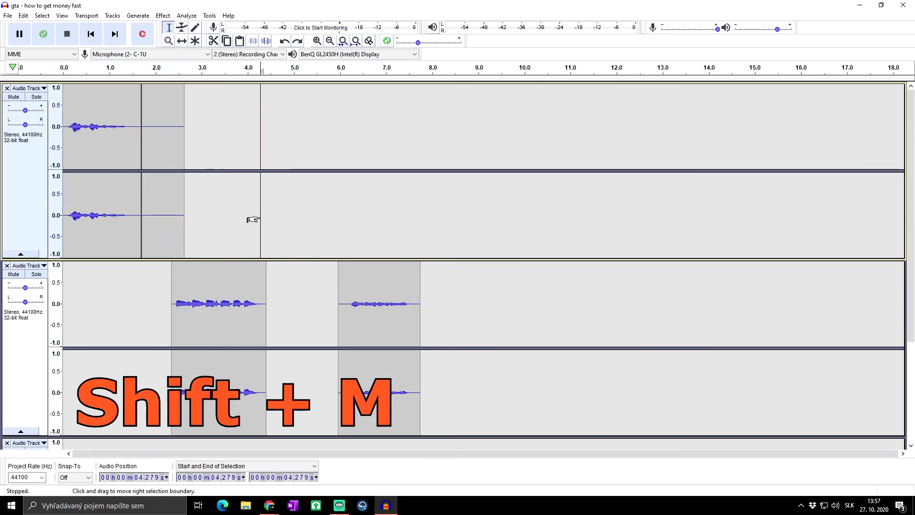
pyautogui.hotkey('shift', 'm')
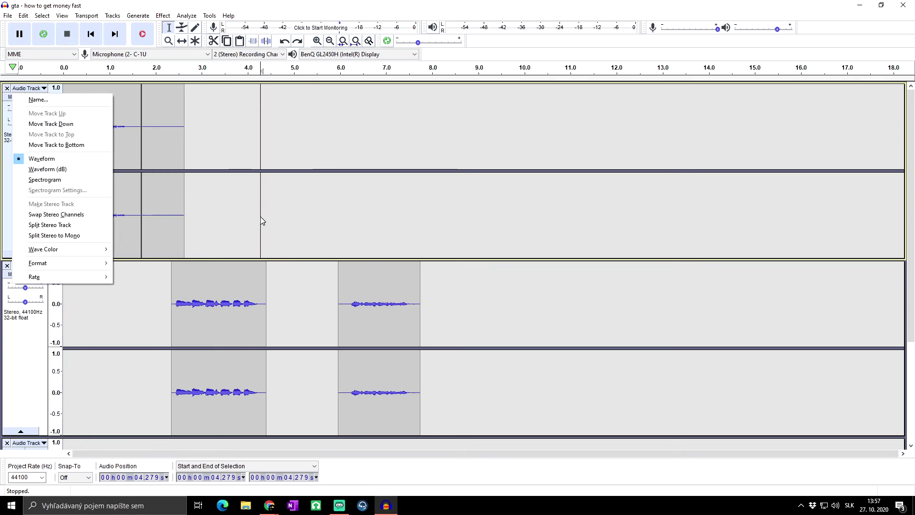
pyautogui.click(305, 215)
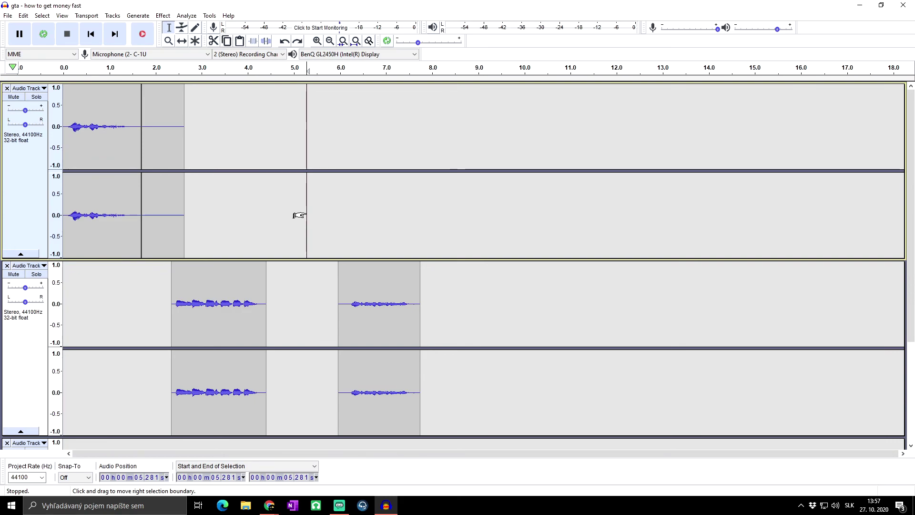
# Step: Mute the focused upper track, and switch it to solo
pyautogui.hotkey('shift', 'u')
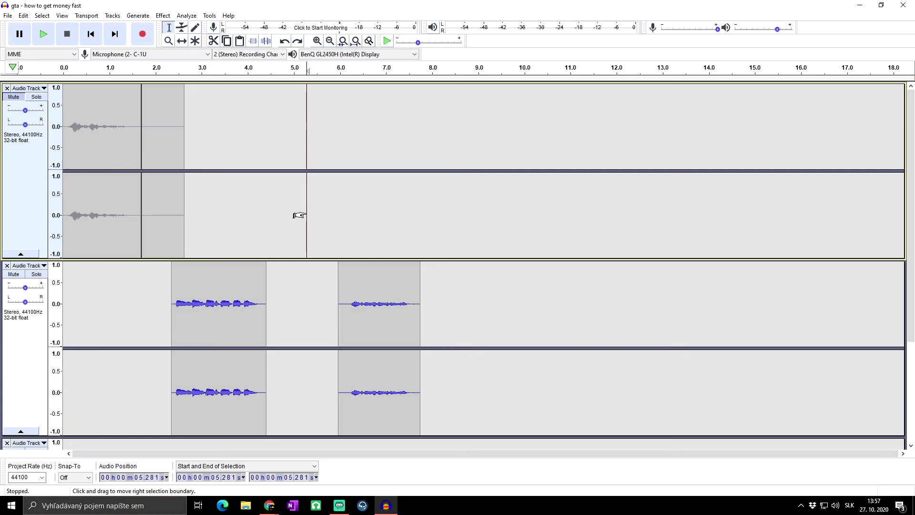
pyautogui.hotkey('shift', 's')
pyautogui.hotkey('shift', 's')
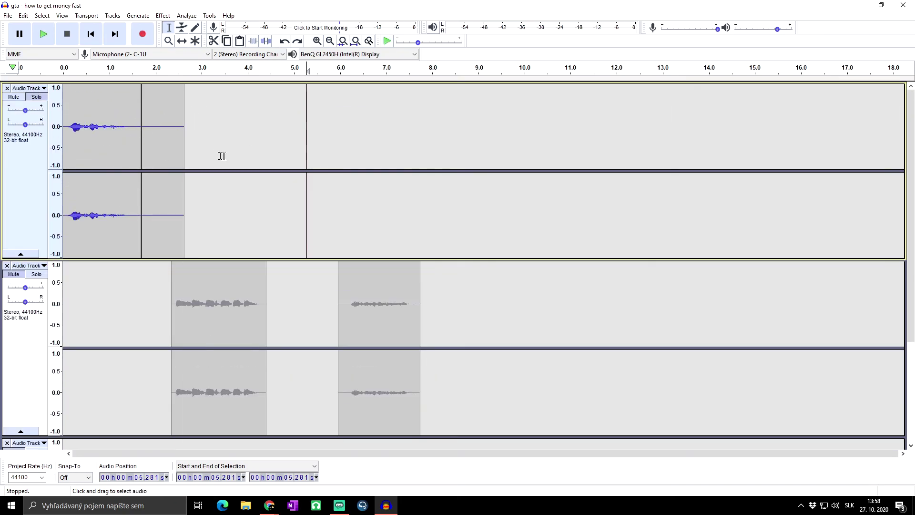
# Step: Check the mute state of the lower tracks and unmute all tracks in the project
pyautogui.scroll(-3, 239, 143)
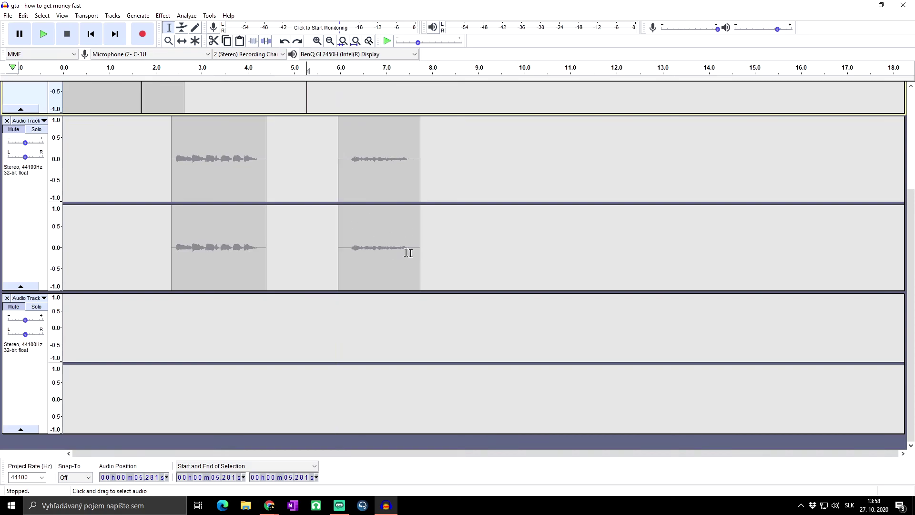
pyautogui.scroll(3, 368, 250)
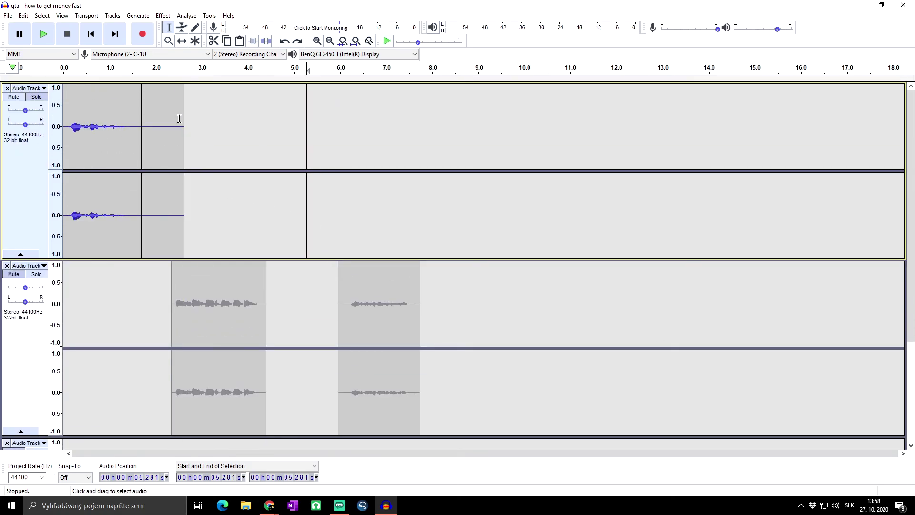
pyautogui.hotkey('ctrl', 'shift', 'u')
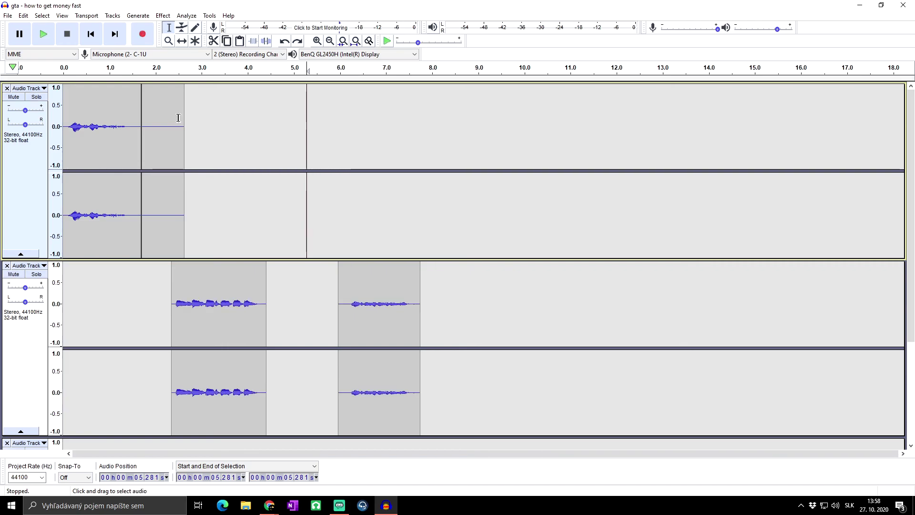
pyautogui.scroll(-3, 227, 133)
pyautogui.scroll(3, 211, 224)
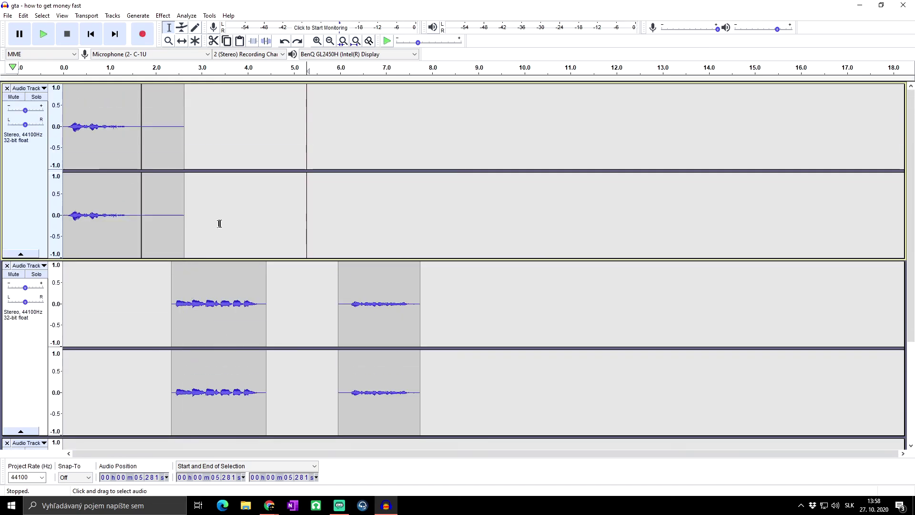
# Step: Place the cursor at about 9.40 s in the upper track
pyautogui.click(496, 159)
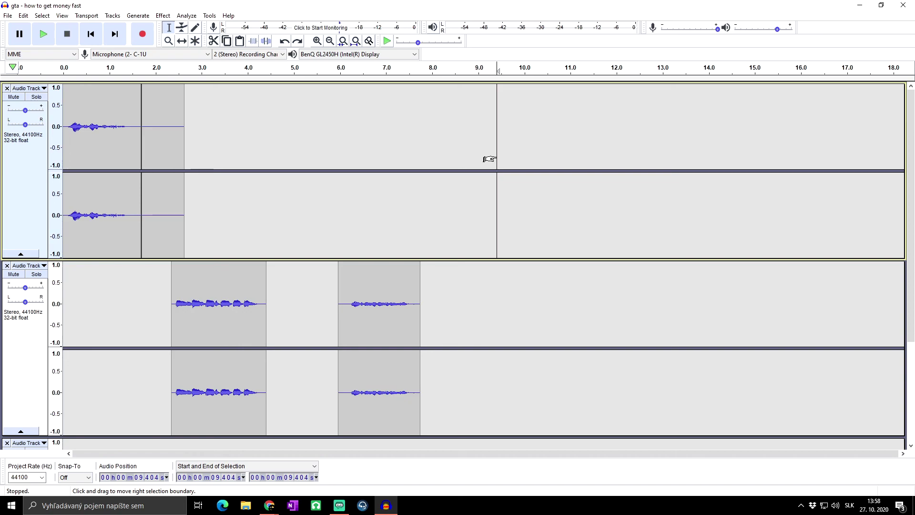